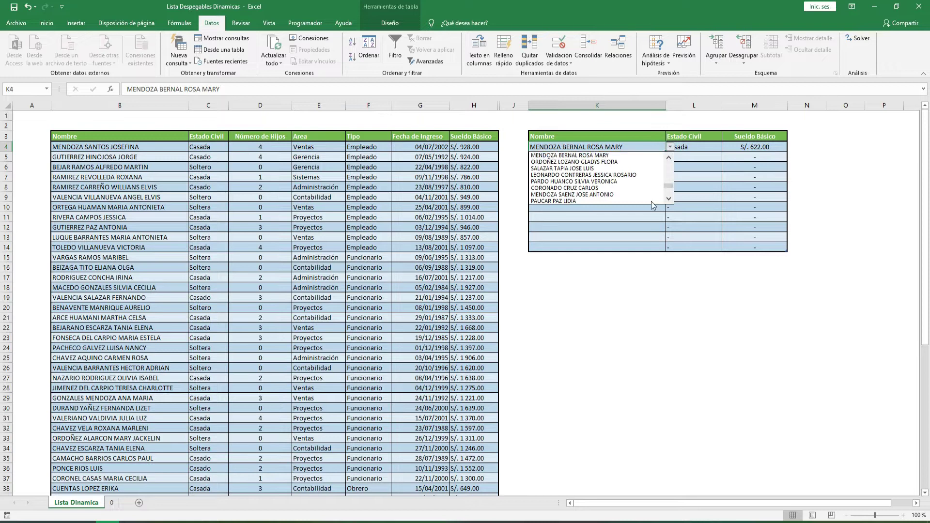
- Filter the name drop-down in K4 with the text GUT and choose the second matching employee
{"action": "left_click", "coordinate": [647, 213]}
{"action": "left_click", "coordinate": [614, 148]}
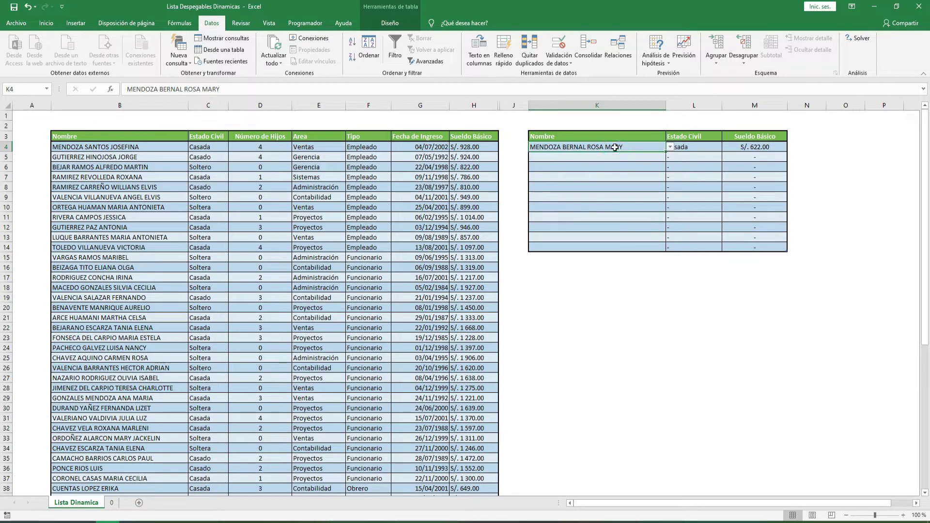
{"action": "type", "text": "GUT"}
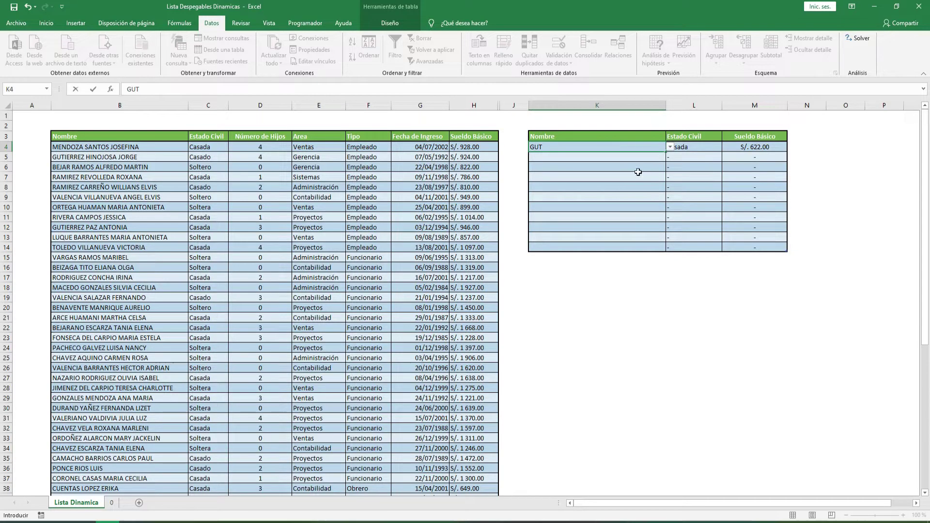
{"action": "left_click", "coordinate": [670, 147]}
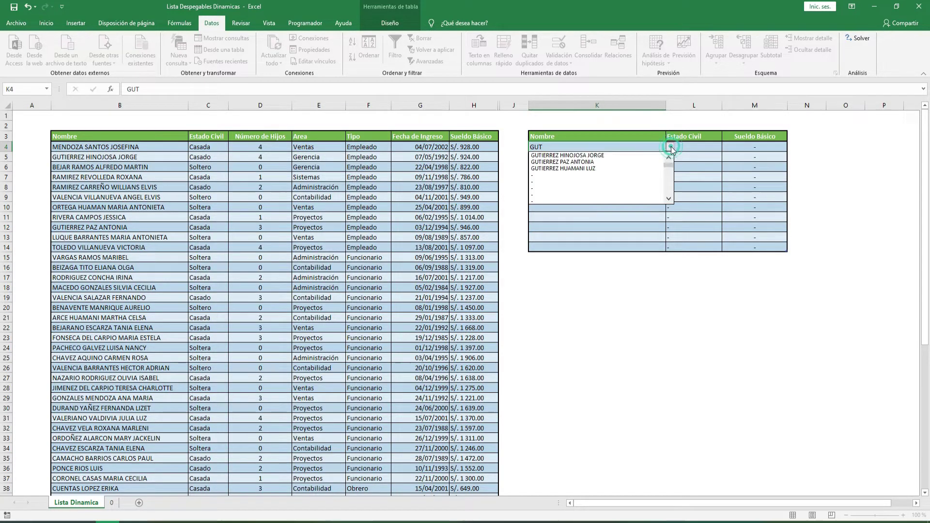
{"action": "left_click", "coordinate": [642, 163]}
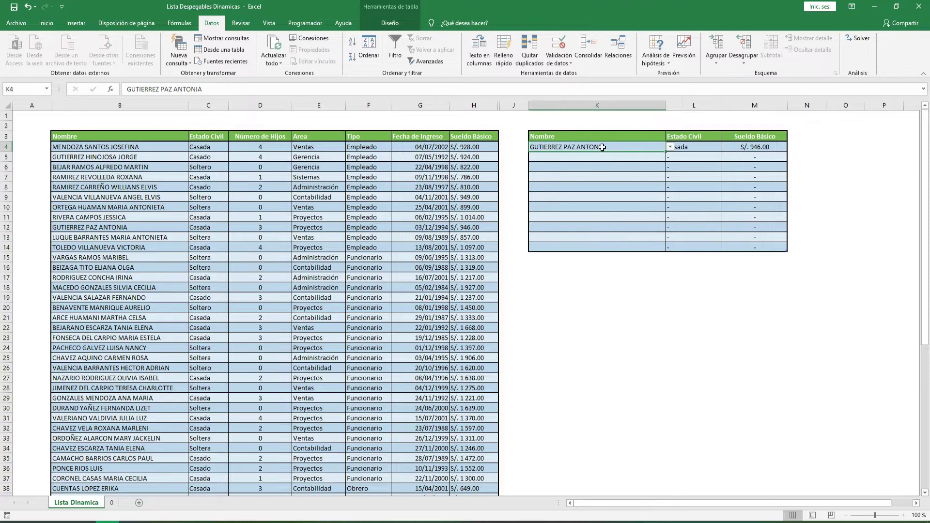
- Filter the name drop-down in K5 with the text VILL and choose the third matching employee
{"action": "left_click", "coordinate": [164, 146]}
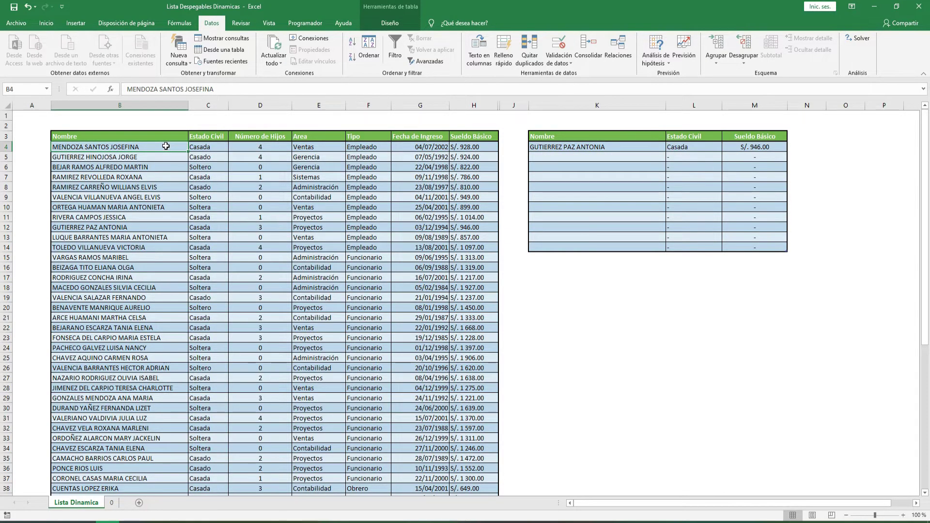
{"action": "key", "text": "ctrl+shift+End"}
{"action": "key", "text": "ctrl+Up"}
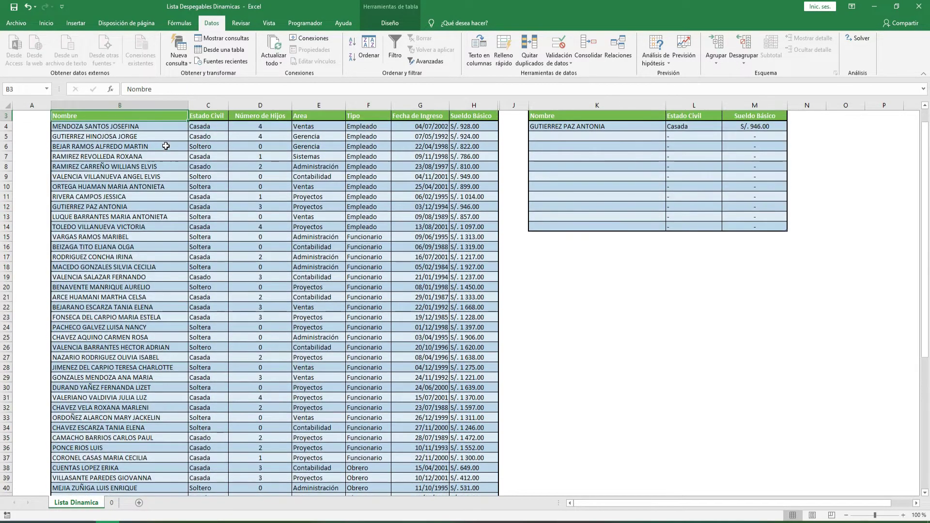
{"action": "left_click", "coordinate": [573, 125]}
{"action": "left_click", "coordinate": [581, 136]}
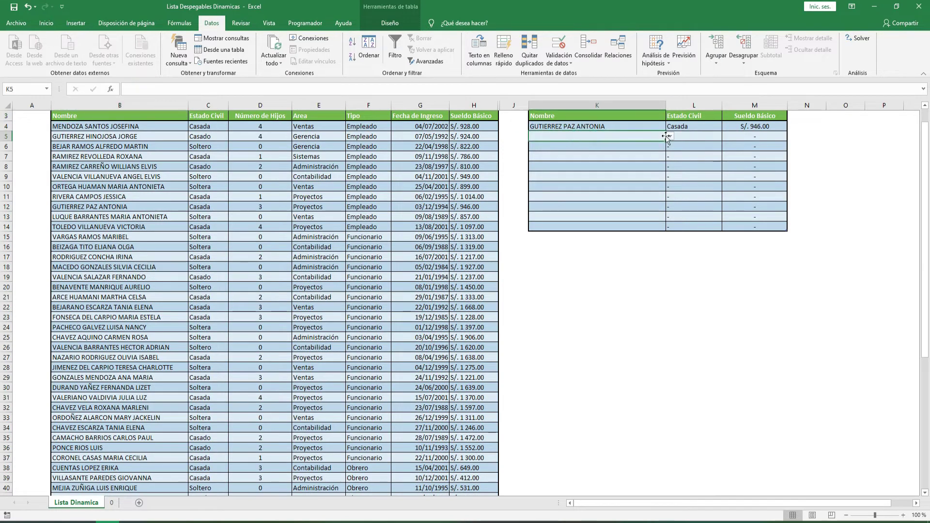
{"action": "type", "text": "VILL"}
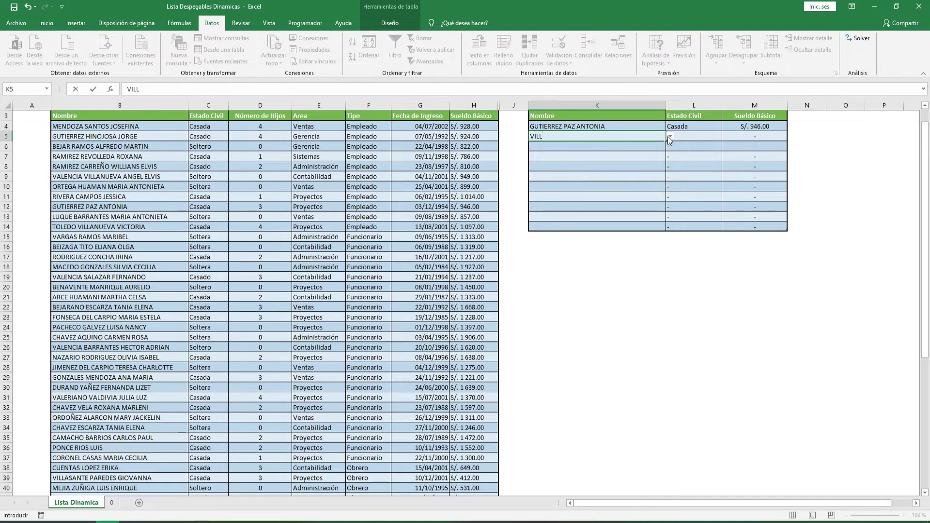
{"action": "left_click", "coordinate": [669, 137]}
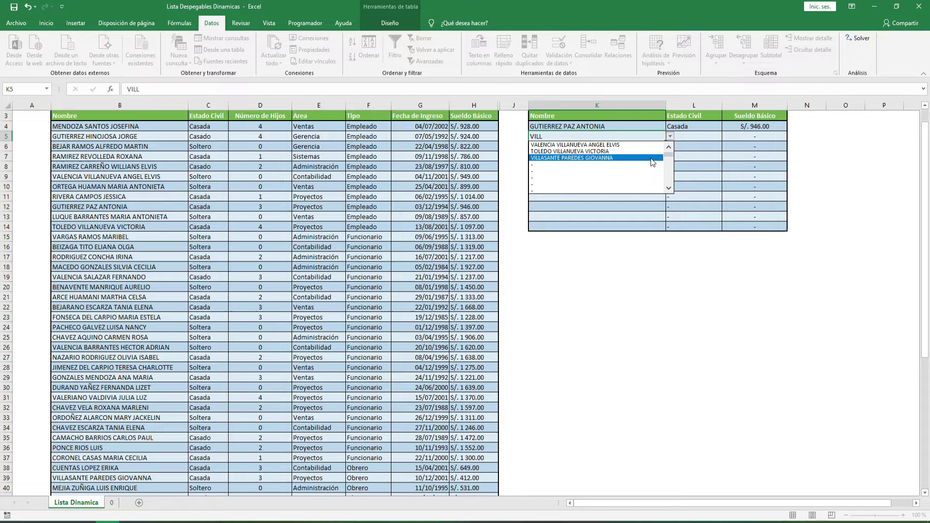
{"action": "left_click", "coordinate": [650, 158]}
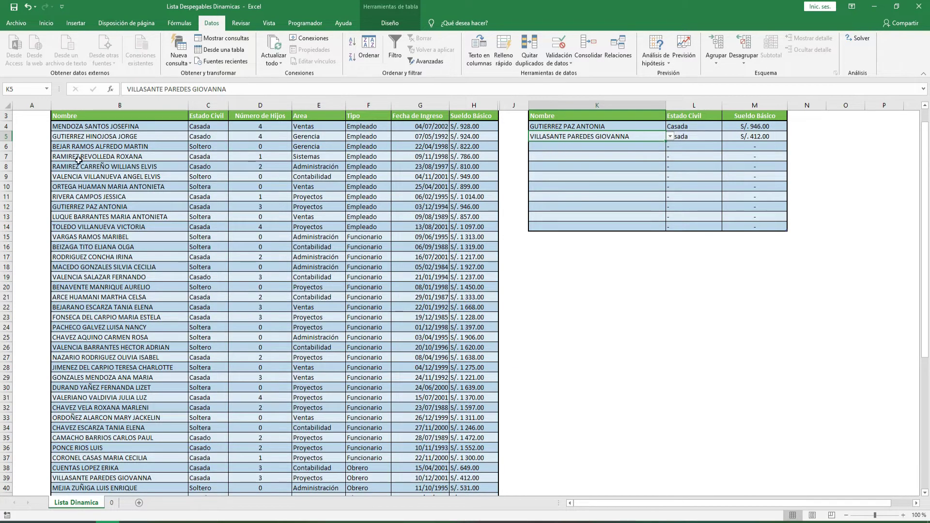
- Filter the name drop-down in K6 by part of a surname and choose a matching employee
{"action": "scroll", "coordinate": [213, 160], "scroll_direction": "up", "scroll_amount": 1}
{"action": "left_click", "coordinate": [624, 166]}
{"action": "type", "text": "ROG"}
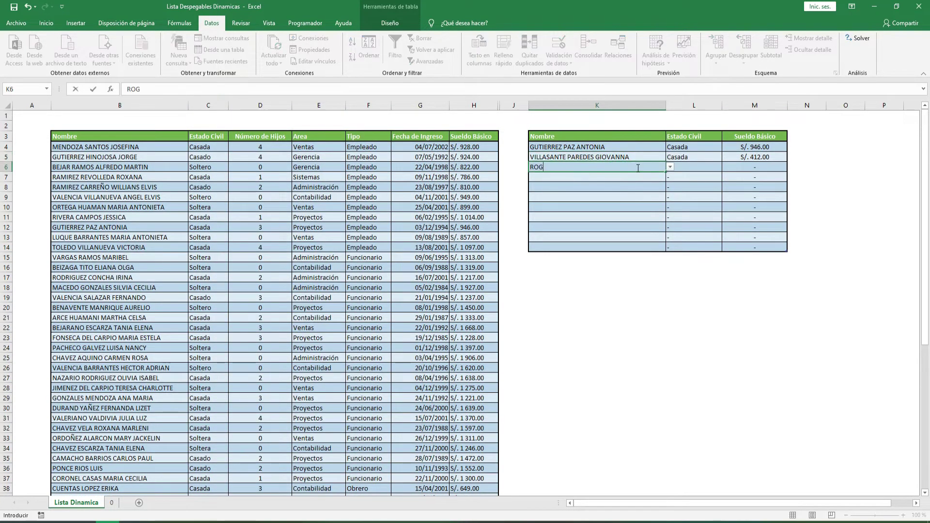
{"action": "left_click", "coordinate": [670, 167]}
{"action": "left_click", "coordinate": [643, 183]}
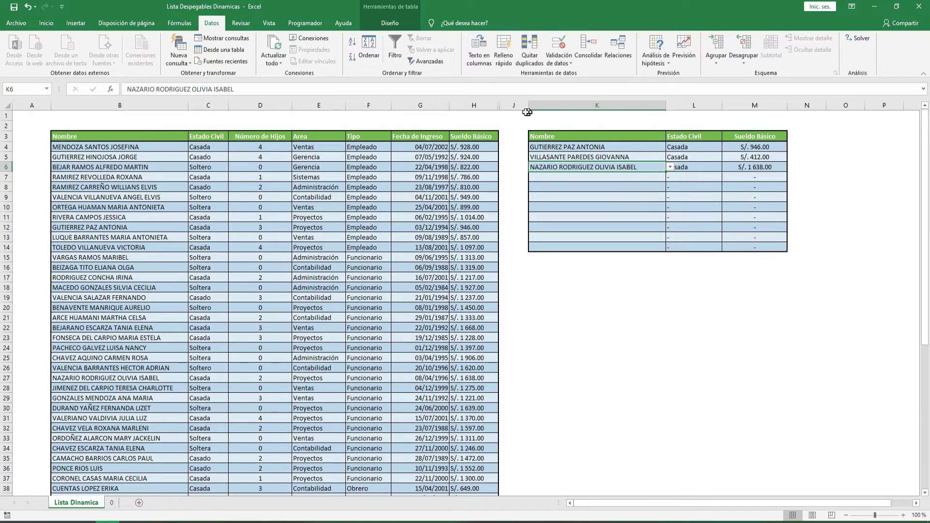
- Unhide column I between the employee table and column J, and inspect the helper formula in I4
{"action": "left_click_drag", "start_coordinate": [513, 105], "coordinate": [497, 108]}
{"action": "right_click", "coordinate": [497, 107]}
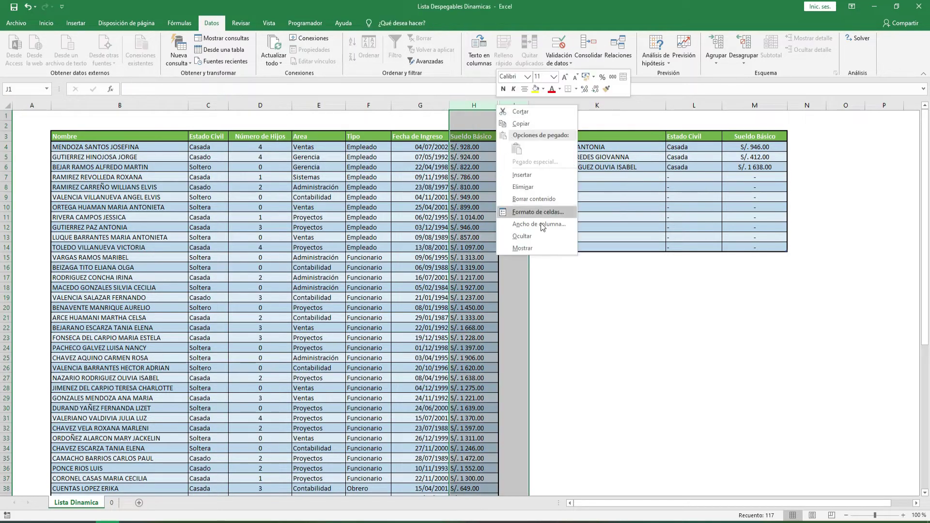
{"action": "left_click", "coordinate": [535, 245]}
{"action": "left_click", "coordinate": [533, 145]}
{"action": "left_click", "coordinate": [530, 136]}
{"action": "left_click", "coordinate": [533, 147]}
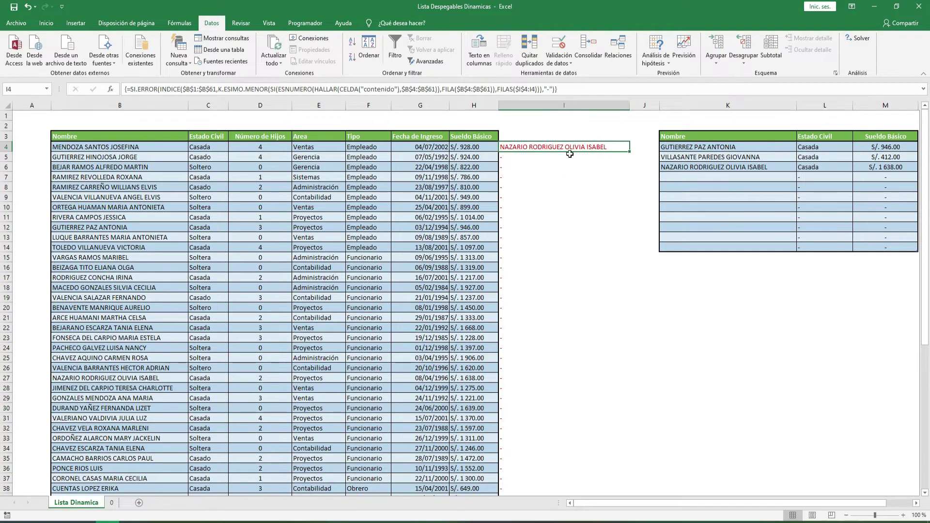
- Filter the name drop-down in K7 with the text RIV and choose the first matching employee
{"action": "left_click", "coordinate": [709, 174]}
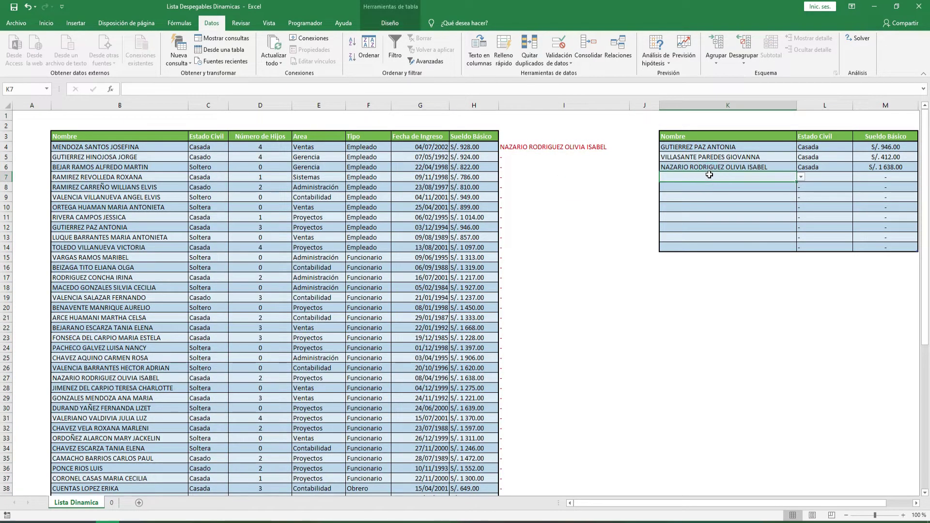
{"action": "type", "text": "NA"}
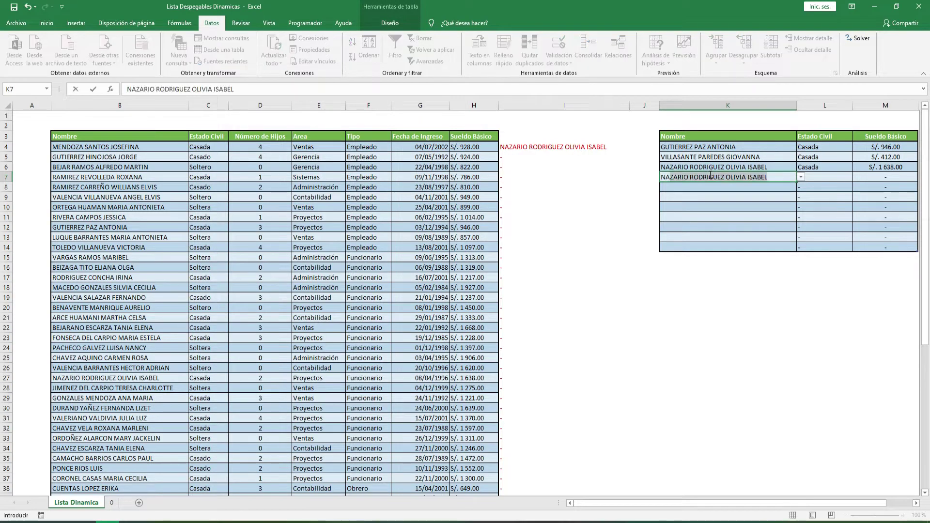
{"action": "key", "text": "Escape"}
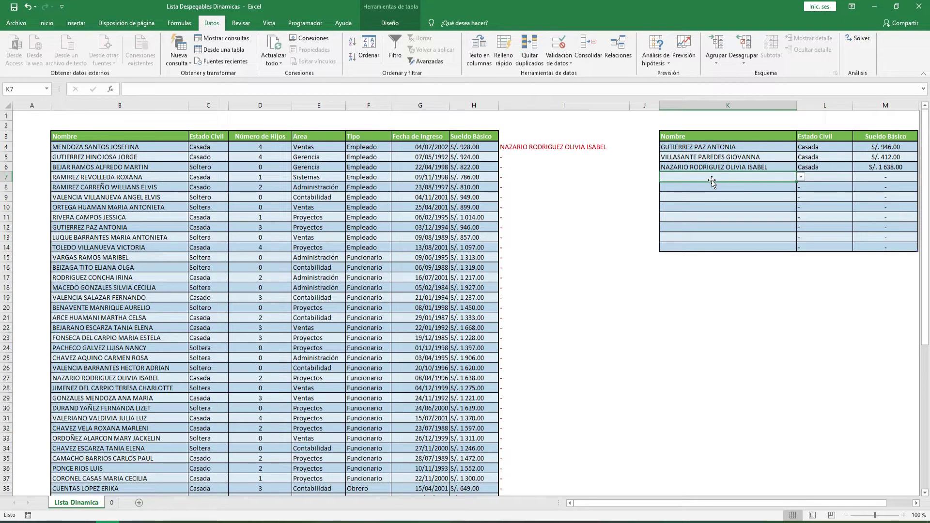
{"action": "type", "text": "RIV"}
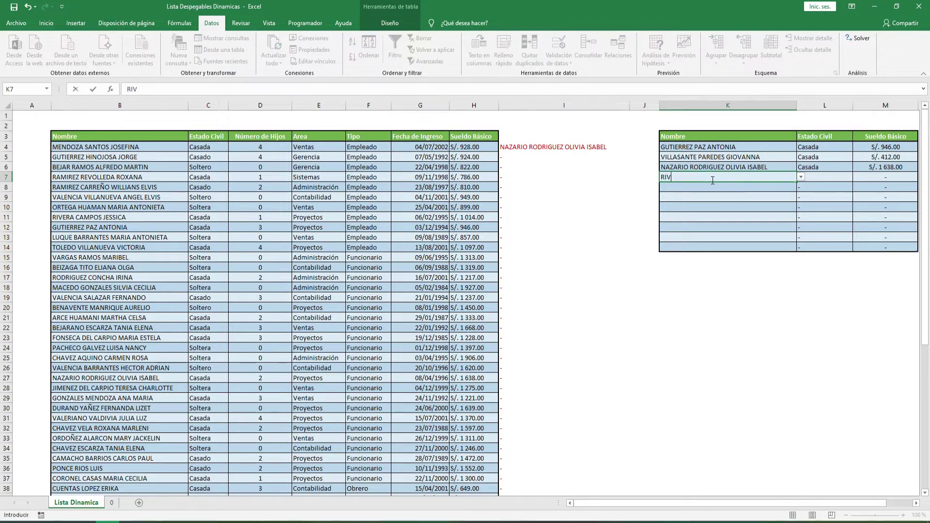
{"action": "left_click", "coordinate": [801, 176]}
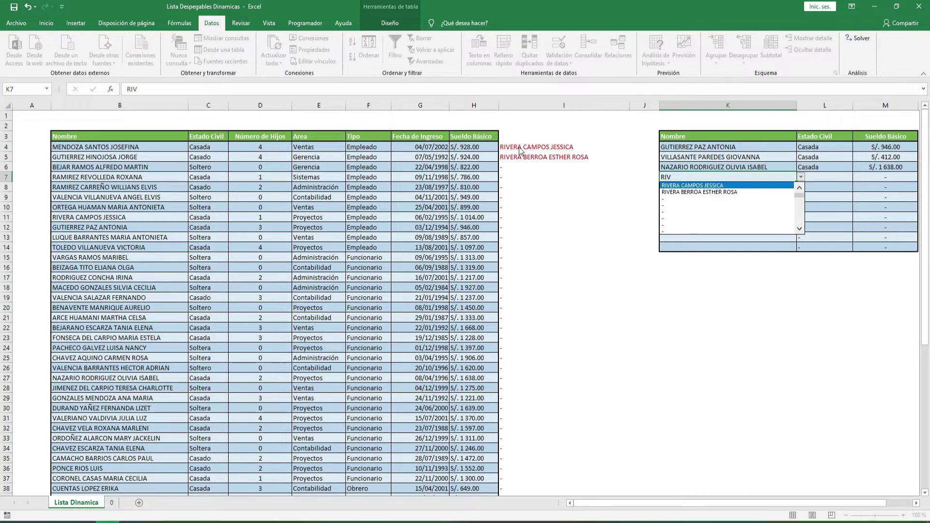
{"action": "left_click", "coordinate": [695, 187]}
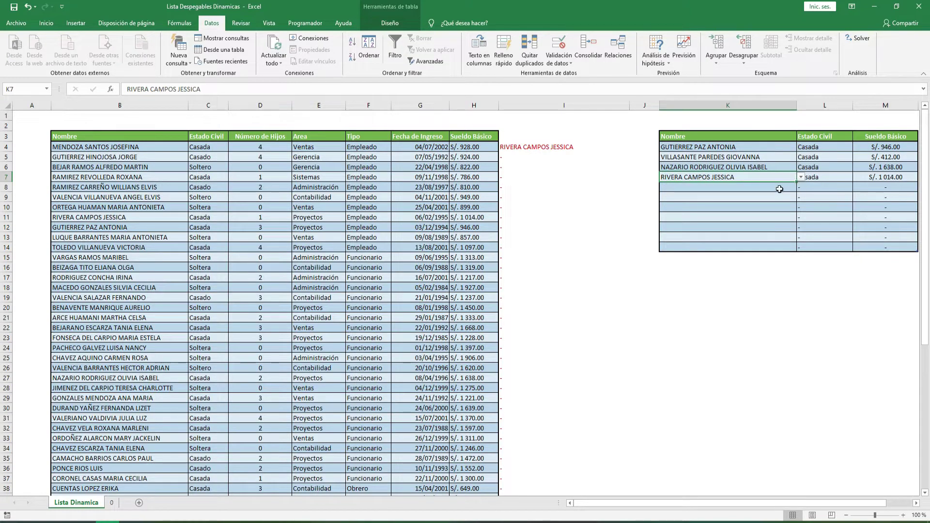
- View the full name list in K8, filter it with the text BEN and choose the matching employee
{"action": "left_click", "coordinate": [747, 187]}
{"action": "left_click_drag", "start_coordinate": [737, 188], "coordinate": [741, 238]}
{"action": "left_click", "coordinate": [733, 188]}
{"action": "left_click", "coordinate": [801, 188]}
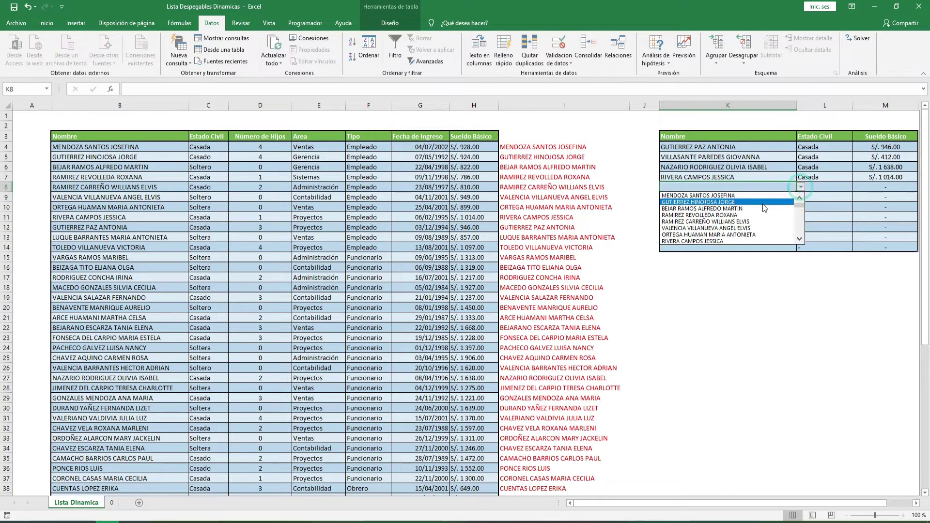
{"action": "left_click", "coordinate": [827, 201]}
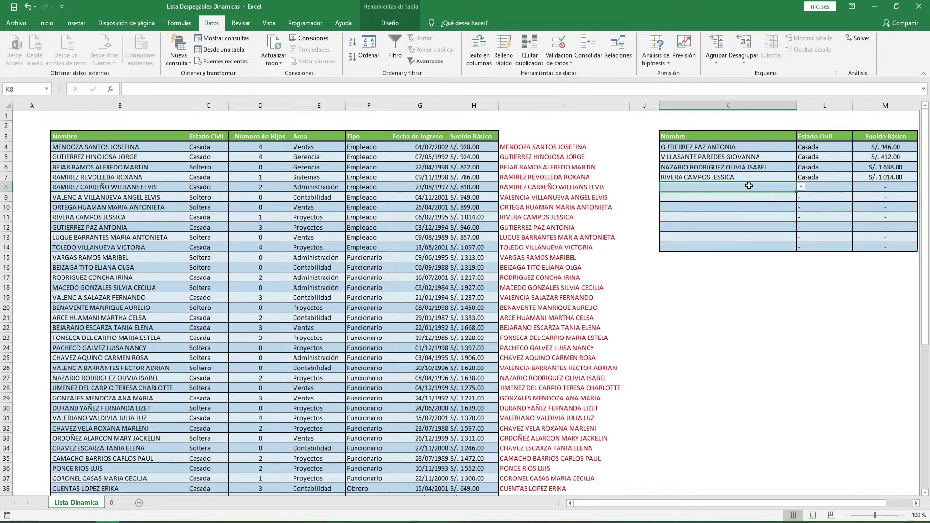
{"action": "type", "text": "BEN"}
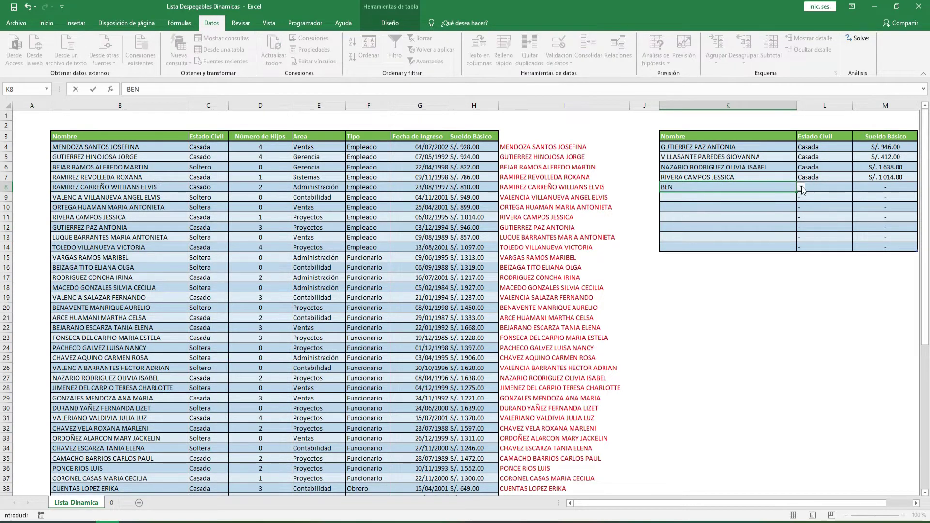
{"action": "left_click", "coordinate": [802, 188]}
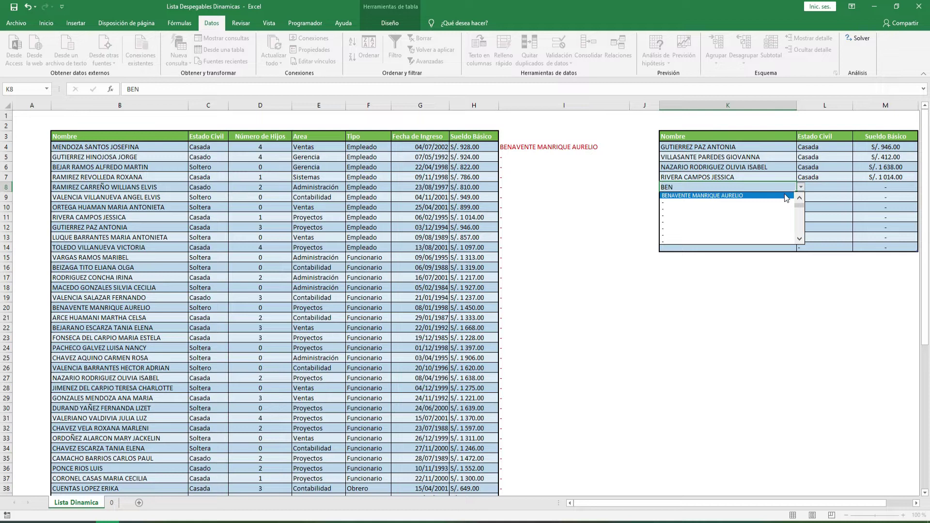
{"action": "left_click", "coordinate": [785, 195]}
{"action": "left_click", "coordinate": [784, 216]}
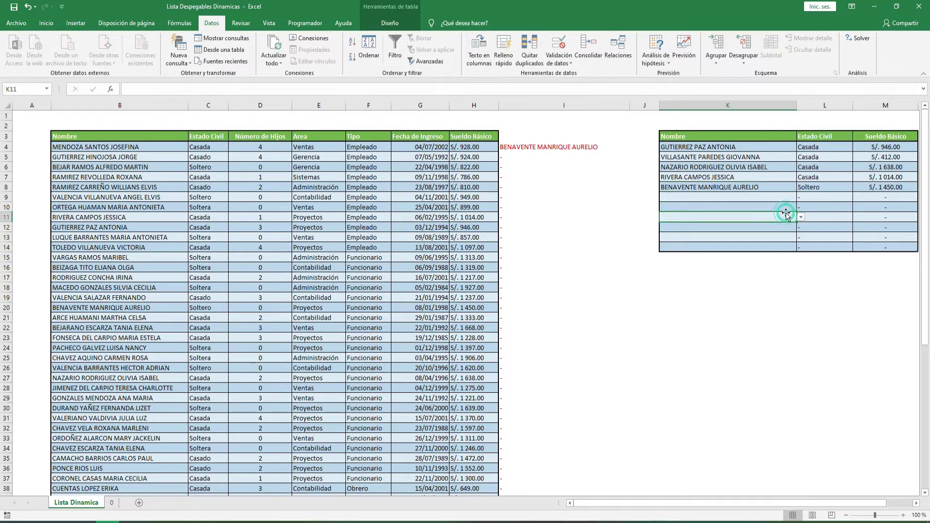
- Look at the practice sheet 0, return to Lista Dinamica and clear the names in K4:K13
{"action": "left_click", "coordinate": [111, 503]}
{"action": "left_click", "coordinate": [579, 156]}
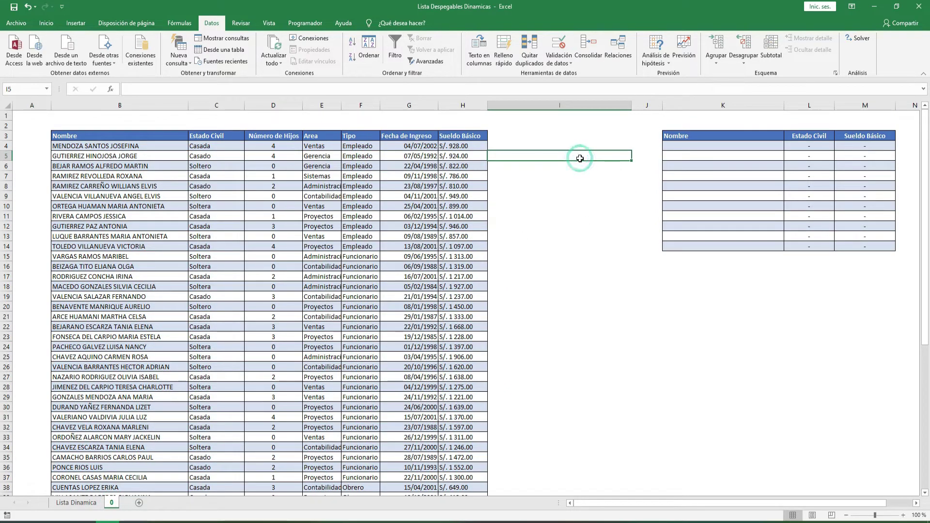
{"action": "left_click", "coordinate": [77, 503]}
{"action": "left_click_drag", "start_coordinate": [710, 148], "coordinate": [720, 237]}
{"action": "key", "text": "Delete"}
- Enter the search text MEND in K4 of the Lista Dinamica sheet
{"action": "left_click", "coordinate": [712, 148]}
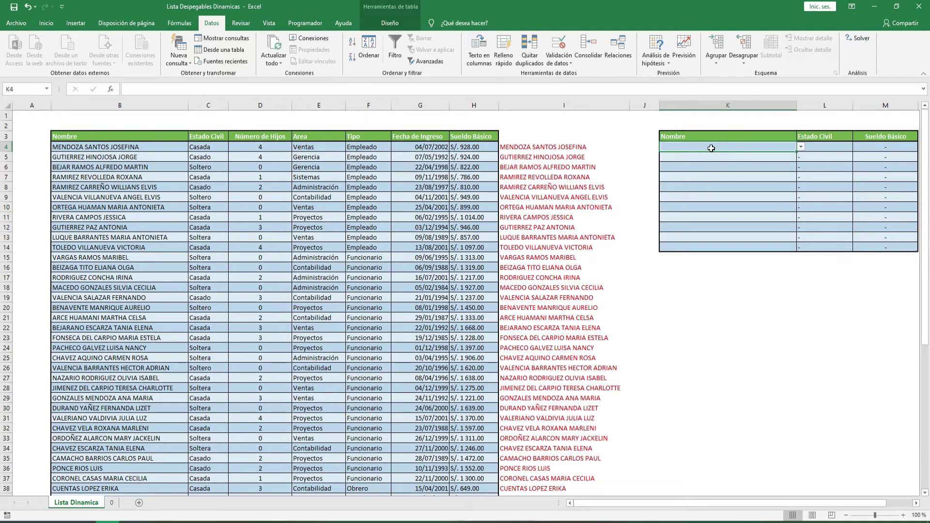
{"action": "type", "text": "MEND"}
{"action": "key", "text": "Return"}
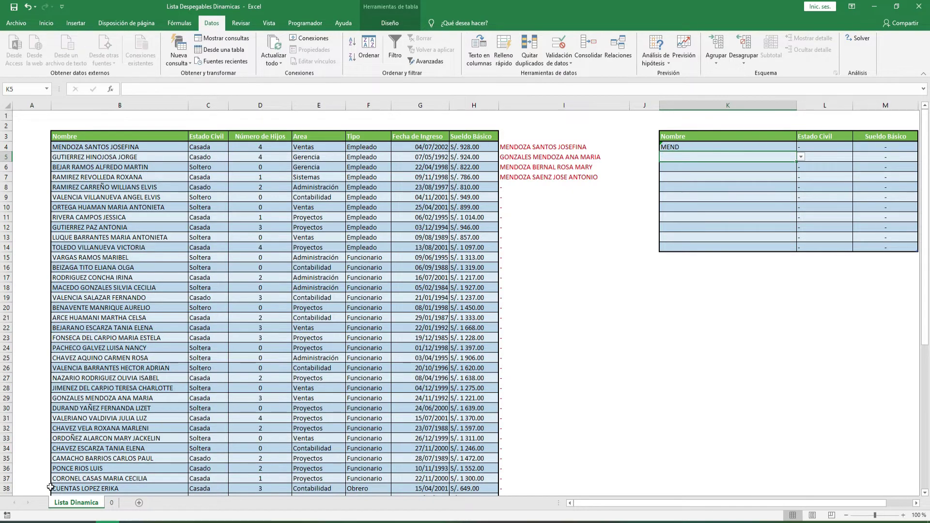
- Enter the search text MEND in K4 of sheet 0
{"action": "left_click", "coordinate": [113, 502]}
{"action": "left_click", "coordinate": [701, 145]}
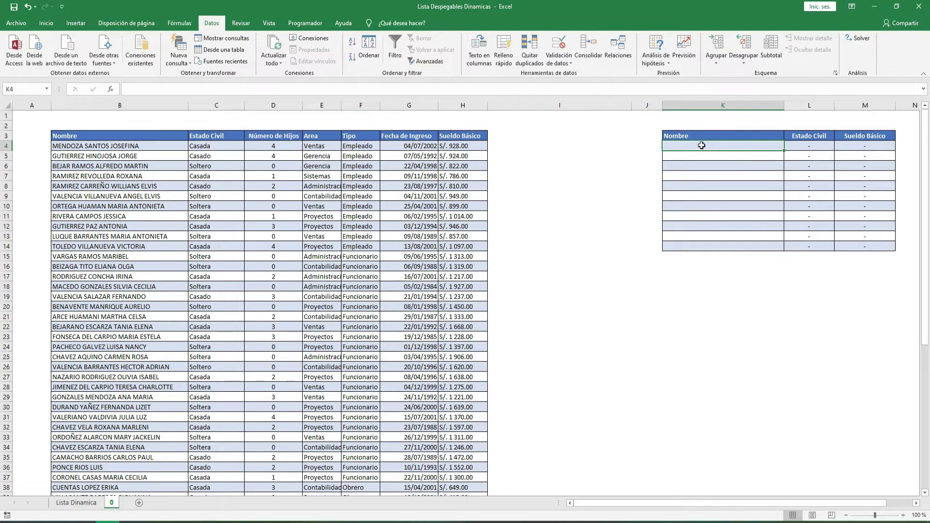
{"action": "type", "text": "MEND"}
{"action": "key", "text": "Return"}
{"action": "left_click", "coordinate": [701, 146]}
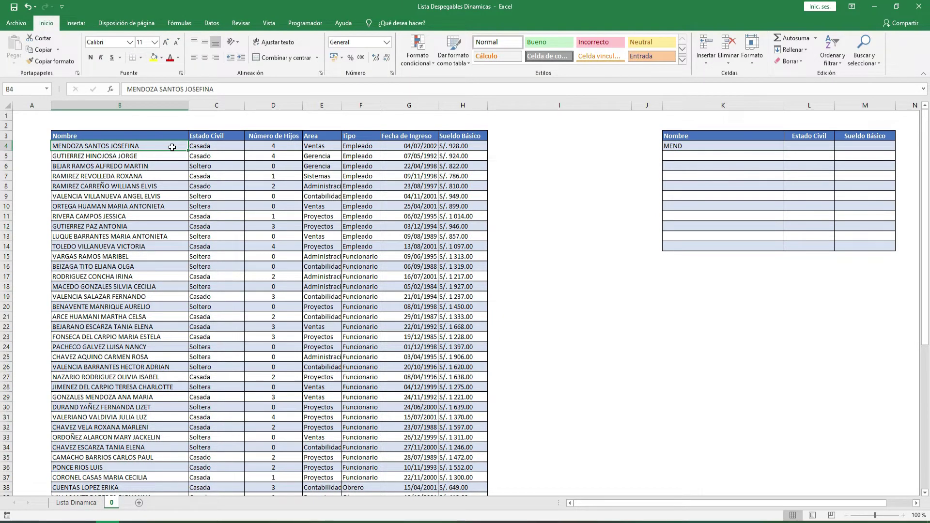
- Name the employee-name range B4:B61 on sheet 0 Nombres, and reselect the range to check its name
{"action": "key", "text": "ctrl+shift+Down"}
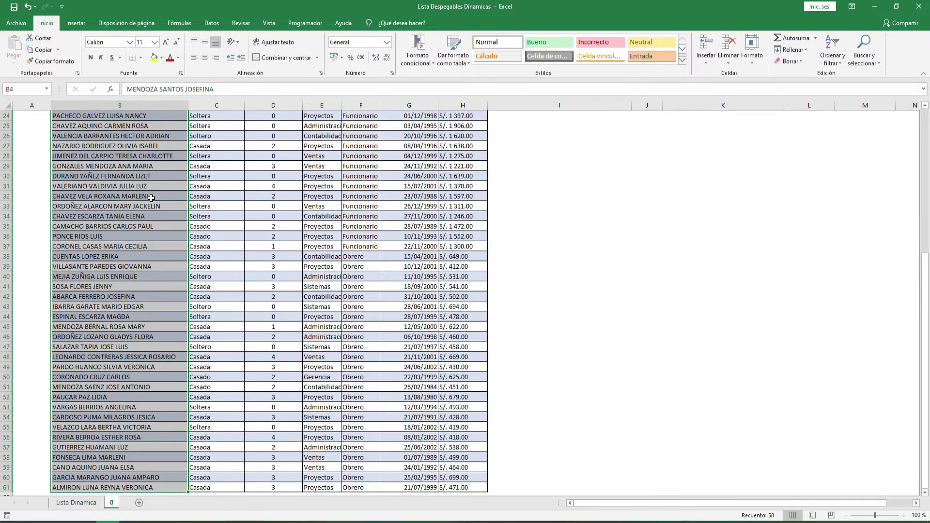
{"action": "scroll", "coordinate": [135, 217], "scroll_direction": "up", "scroll_amount": 7}
{"action": "scroll", "coordinate": [134, 216], "scroll_direction": "up", "scroll_amount": 1}
{"action": "left_click", "coordinate": [37, 88]}
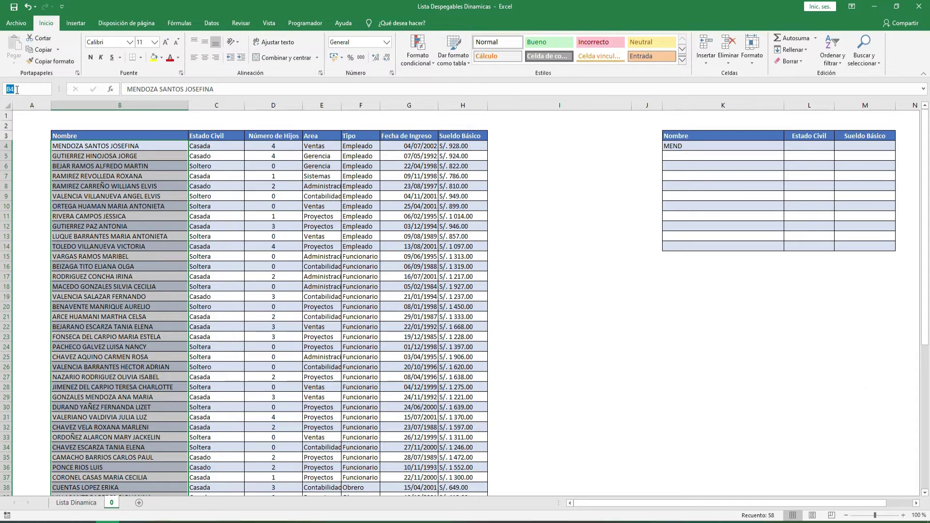
{"action": "type", "text": "n"}
{"action": "left_click", "coordinate": [116, 146]}
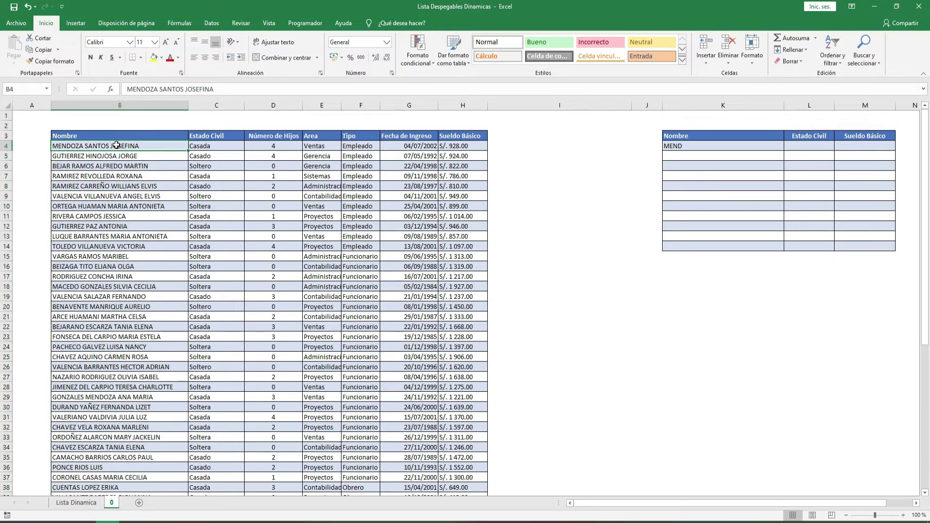
{"action": "key", "text": "ctrl+shift+Down"}
{"action": "scroll", "coordinate": [117, 145], "scroll_direction": "up", "scroll_amount": 8}
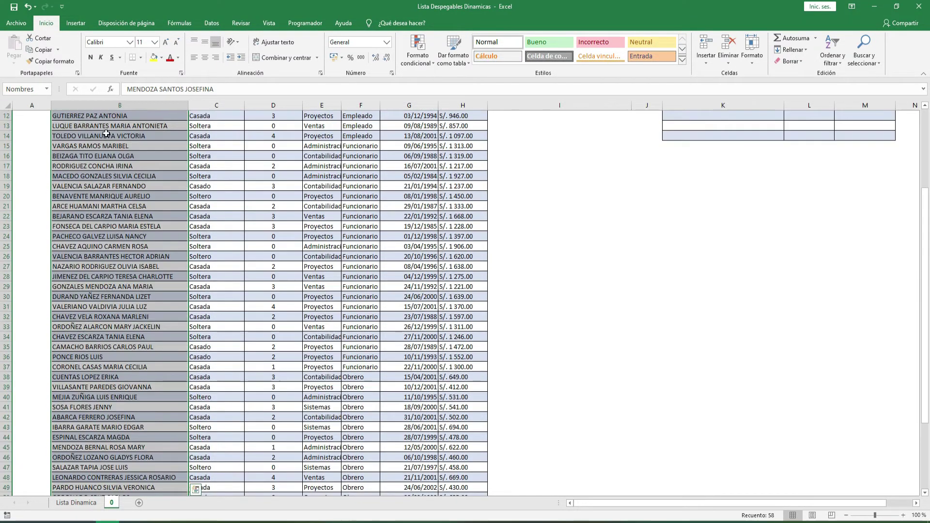
{"action": "scroll", "coordinate": [115, 198], "scroll_direction": "down", "scroll_amount": 8}
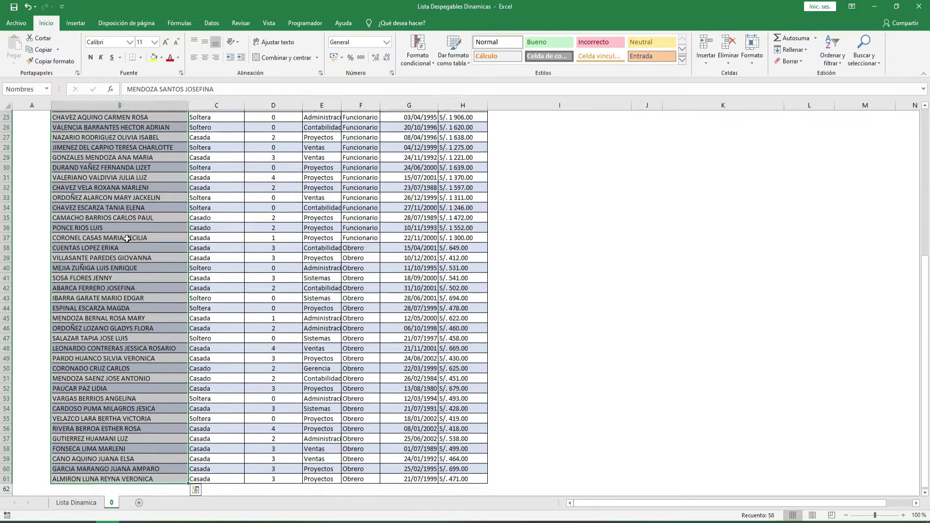
- Start a HALLAR formula in I4 of sheet 0 with the absolute reference $K$4 as the text to find
{"action": "scroll", "coordinate": [135, 279], "scroll_direction": "up", "scroll_amount": 8}
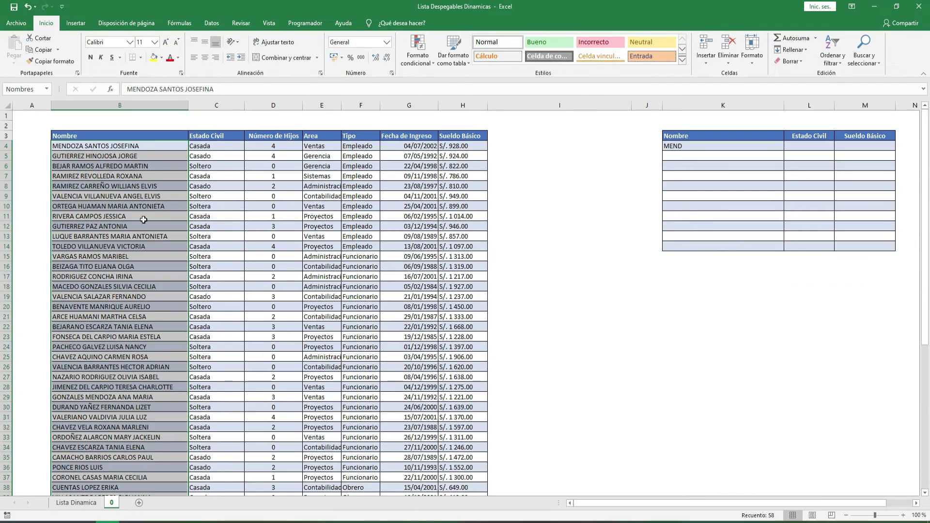
{"action": "left_click", "coordinate": [38, 90]}
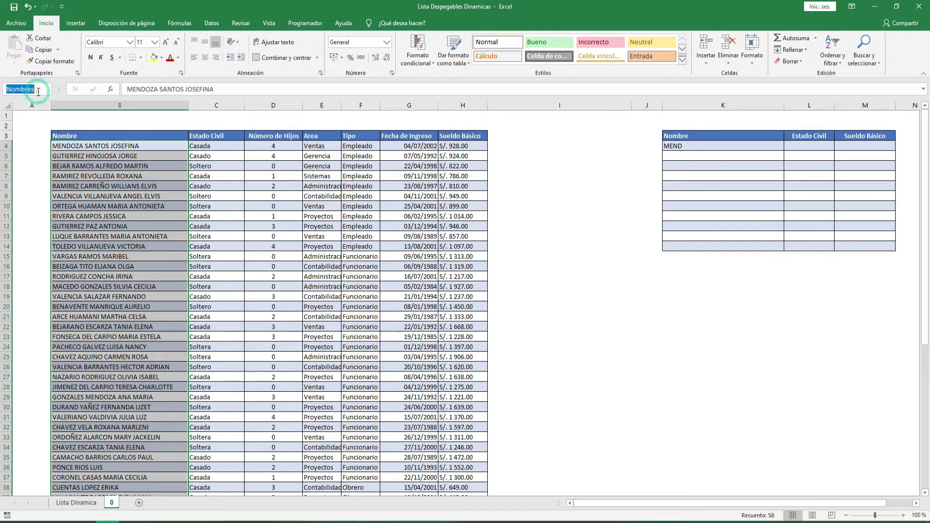
{"action": "left_click", "coordinate": [510, 149]}
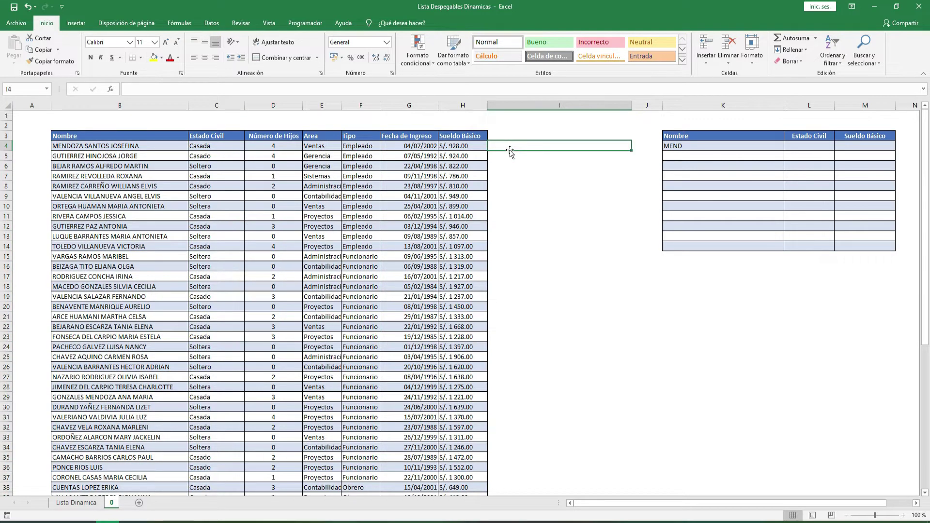
{"action": "type", "text": "="}
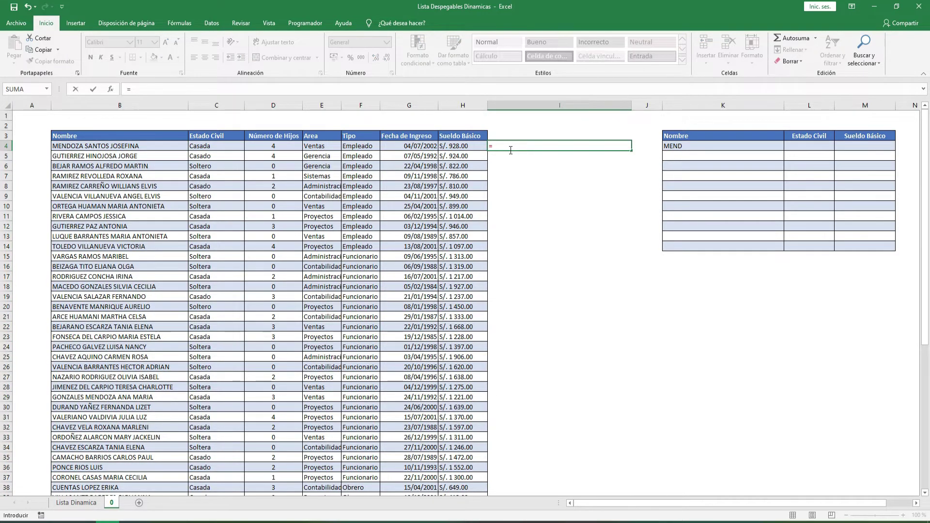
{"action": "type", "text": "ha"}
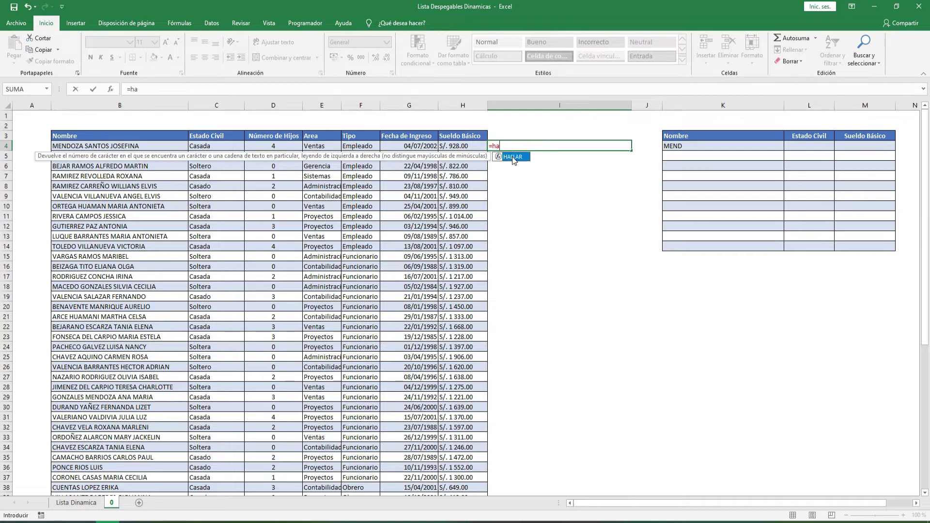
{"action": "double_click", "coordinate": [512, 156]}
{"action": "left_click", "coordinate": [681, 147]}
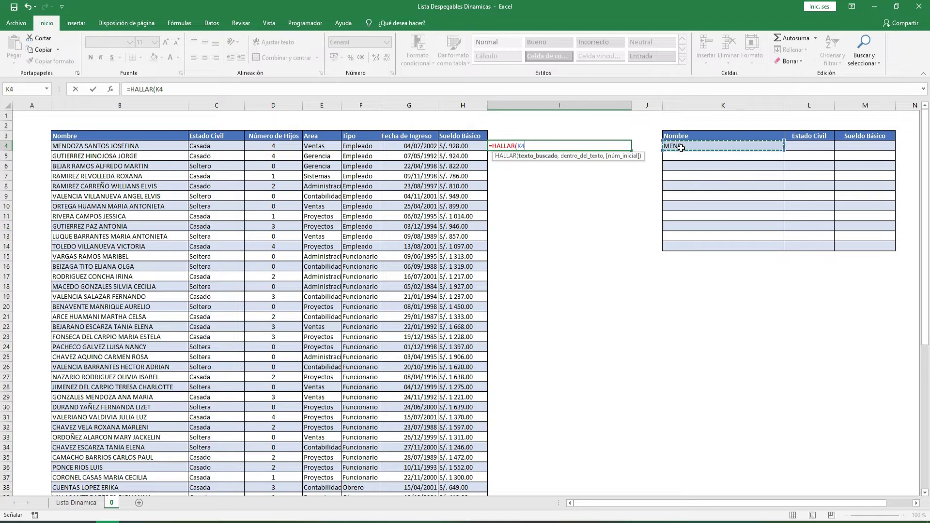
{"action": "key", "text": "F4"}
{"action": "left_click", "coordinate": [320, 91]}
{"action": "type", "text": ","}
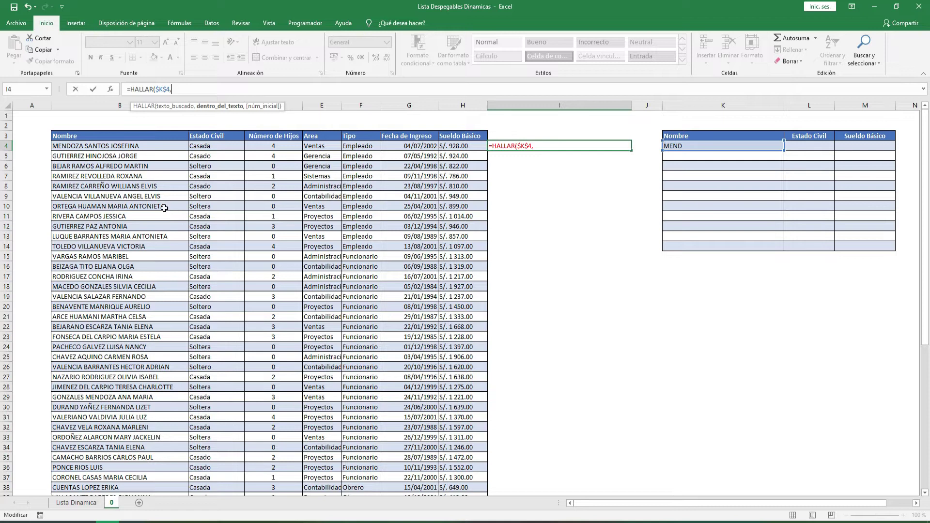
- Complete the I4 formula with the names range B4:B61 as the text searched, giving =HALLAR($K$4,Nombres)
{"action": "left_click_drag", "start_coordinate": [141, 146], "coordinate": [148, 216]}
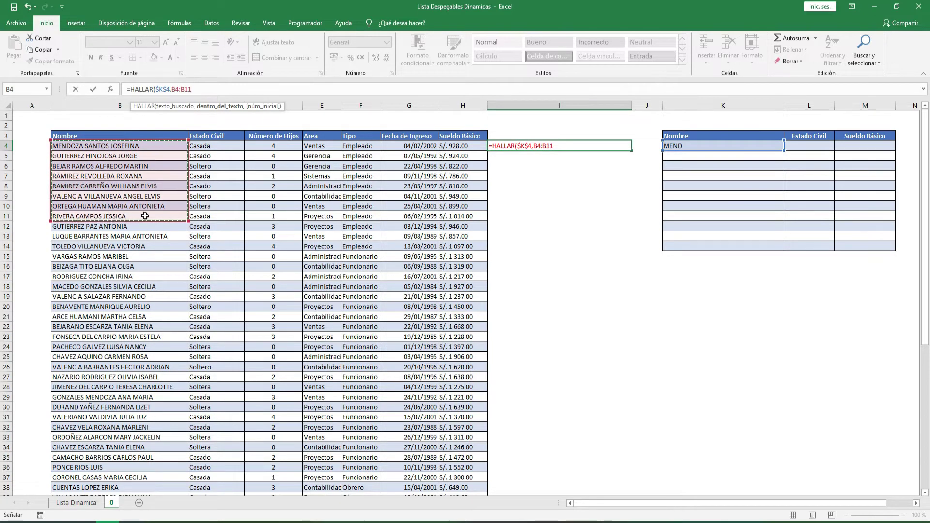
{"action": "scroll", "coordinate": [164, 275], "scroll_direction": "down", "scroll_amount": 7}
{"action": "scroll", "coordinate": [164, 276], "scroll_direction": "down", "scroll_amount": 4}
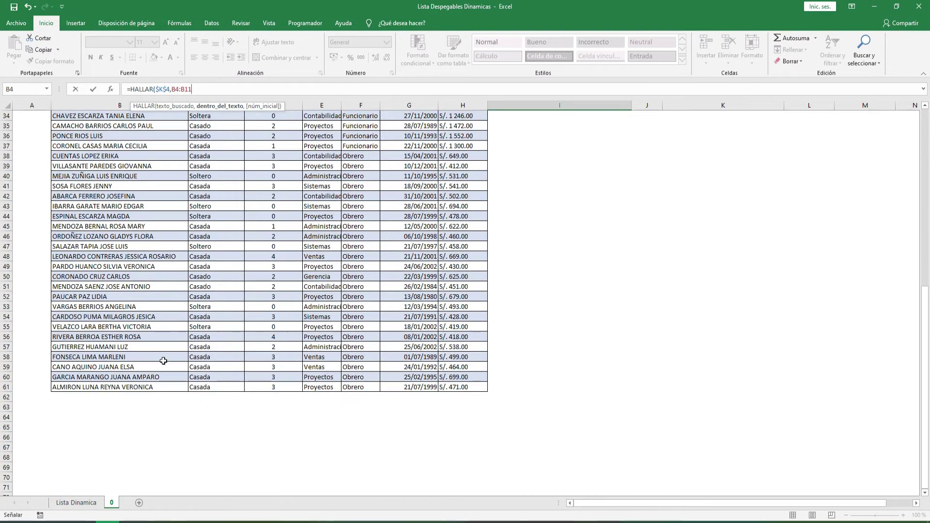
{"action": "left_click", "coordinate": [152, 386], "text": "shift"}
{"action": "scroll", "coordinate": [153, 229], "scroll_direction": "up", "scroll_amount": 8}
{"action": "scroll", "coordinate": [153, 229], "scroll_direction": "down", "scroll_amount": 6}
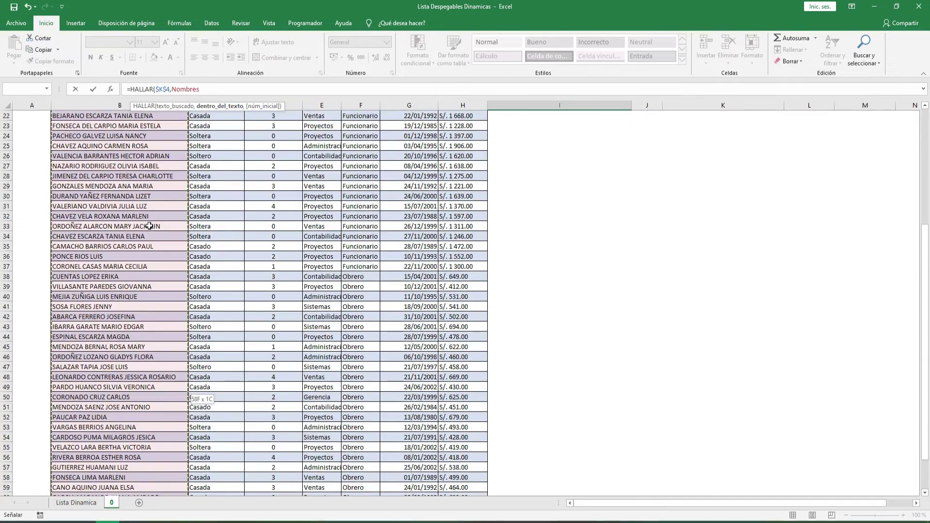
{"action": "scroll", "coordinate": [166, 286], "scroll_direction": "up", "scroll_amount": 2}
{"action": "scroll", "coordinate": [142, 182], "scroll_direction": "up", "scroll_amount": 7}
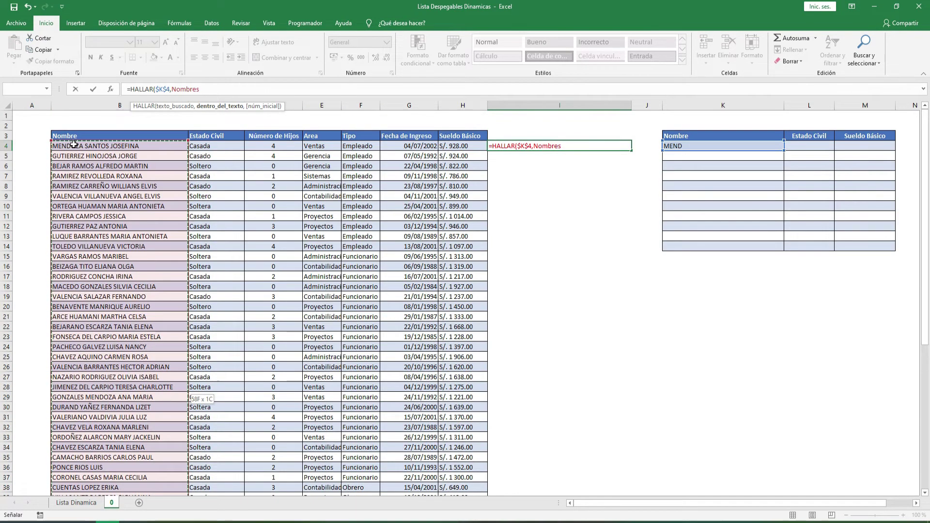
{"action": "scroll", "coordinate": [128, 376], "scroll_direction": "down", "scroll_amount": 8}
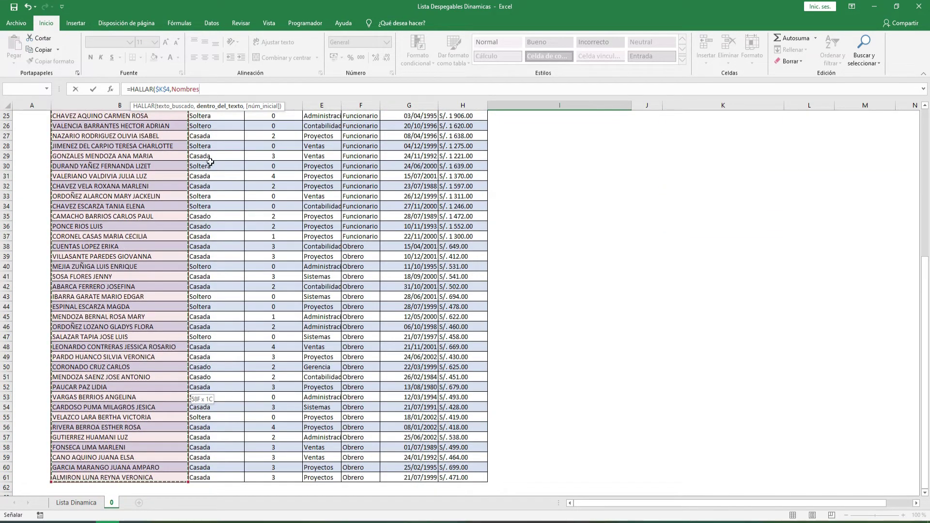
{"action": "scroll", "coordinate": [211, 163], "scroll_direction": "up", "scroll_amount": 3}
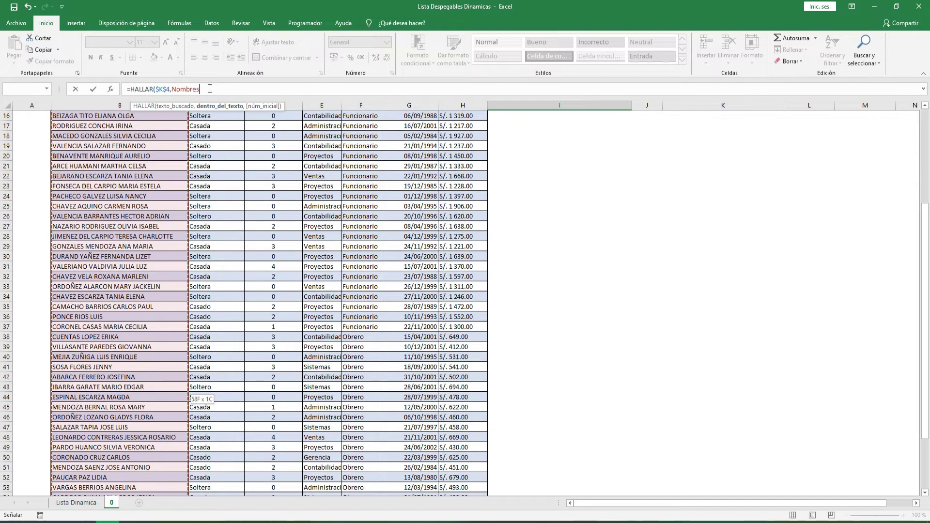
{"action": "left_click", "coordinate": [209, 89]}
{"action": "scroll", "coordinate": [180, 249], "scroll_direction": "up", "scroll_amount": 5}
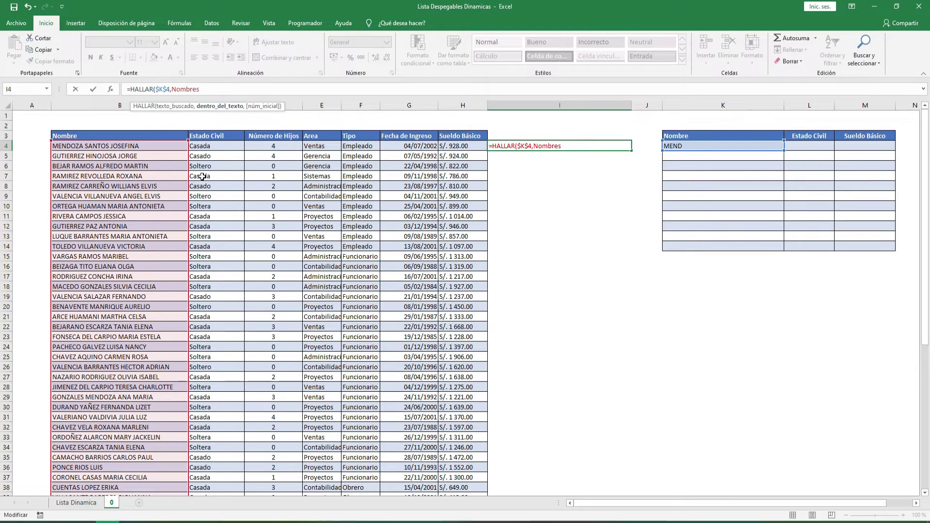
{"action": "type", "text": ")"}
{"action": "key", "text": "Return"}
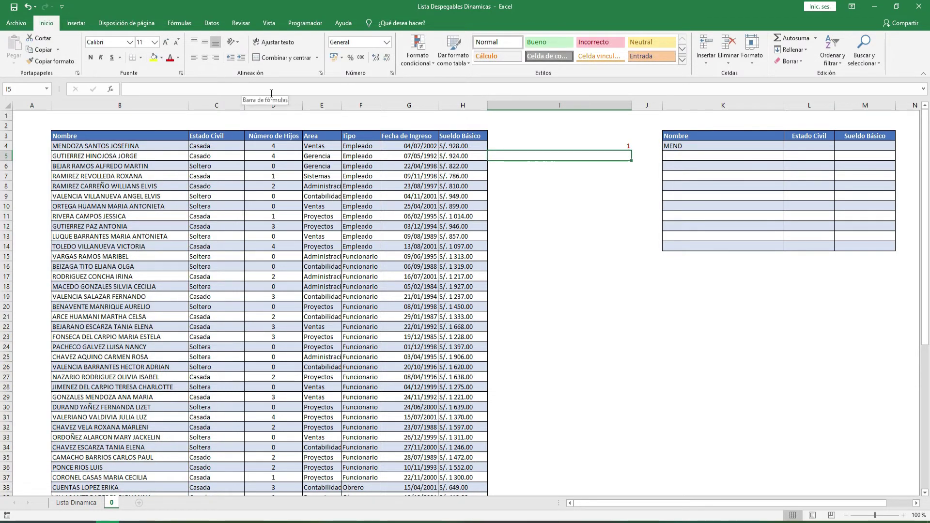
- Fill the HALLAR formula from I4 down to I61 and review the results beside the names
{"action": "left_click", "coordinate": [591, 144]}
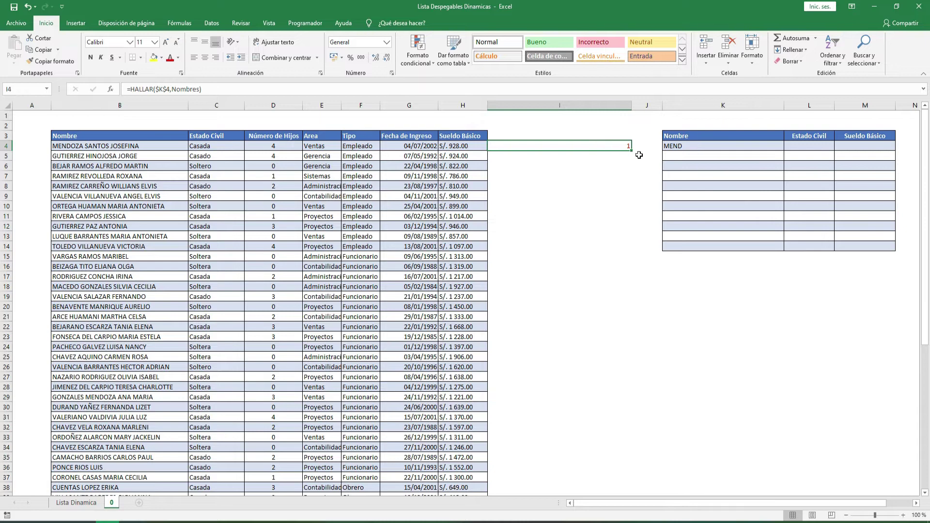
{"action": "left_click_drag", "start_coordinate": [632, 152], "coordinate": [631, 482]}
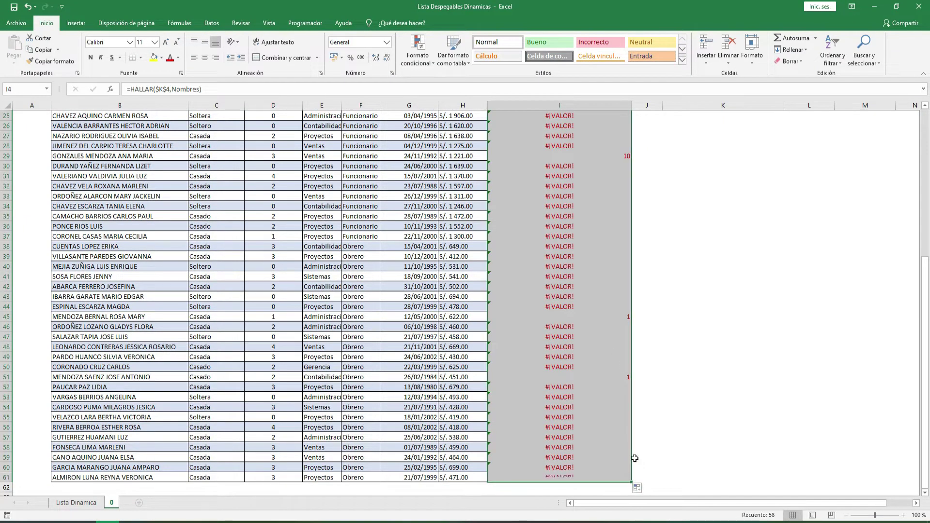
{"action": "scroll", "coordinate": [622, 146], "scroll_direction": "up", "scroll_amount": 8}
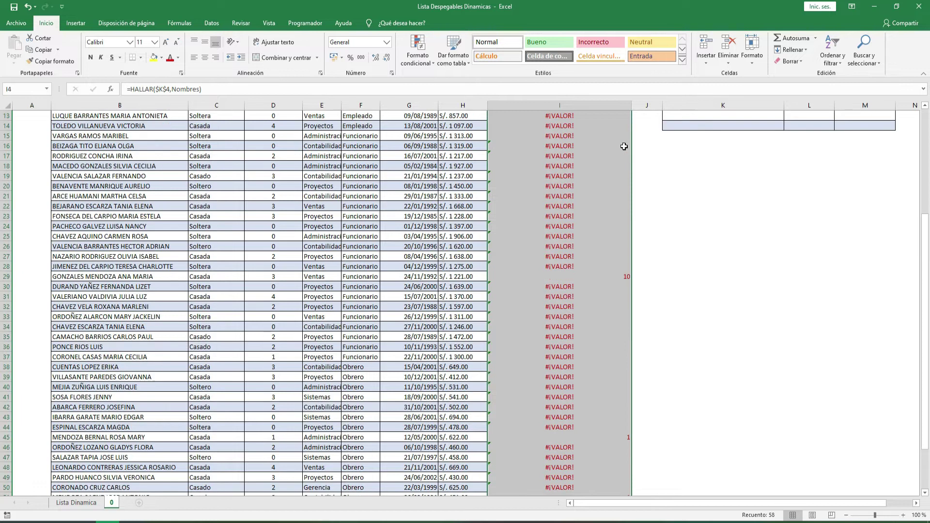
{"action": "scroll", "coordinate": [622, 151], "scroll_direction": "down", "scroll_amount": 8}
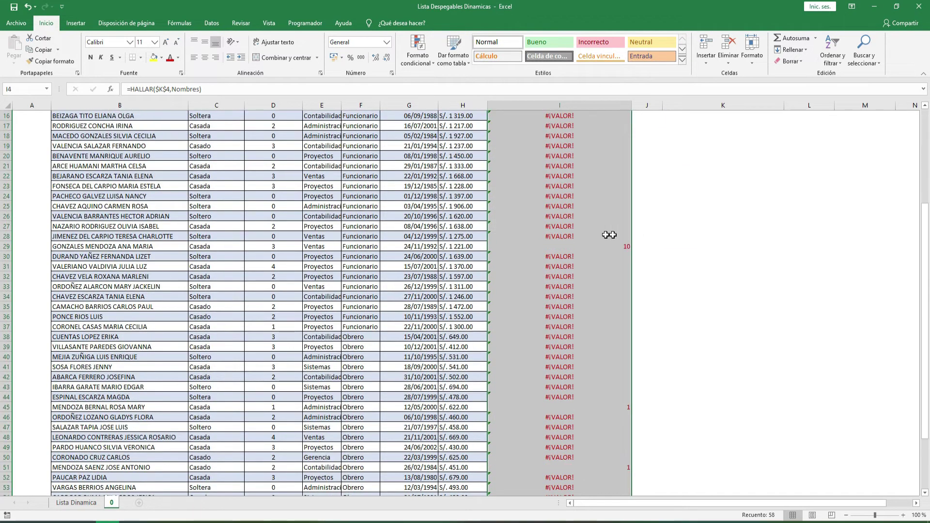
{"action": "scroll", "coordinate": [629, 266], "scroll_direction": "down", "scroll_amount": 2}
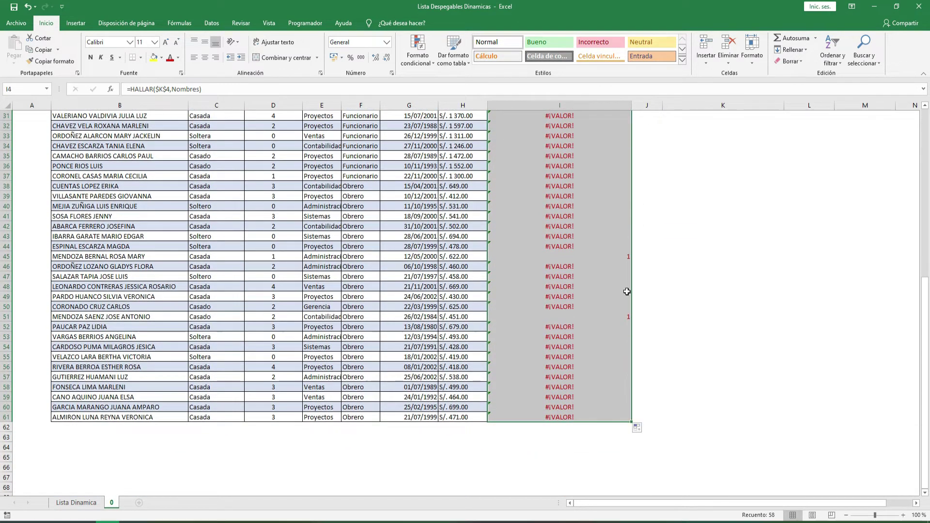
{"action": "scroll", "coordinate": [623, 270], "scroll_direction": "up", "scroll_amount": 10}
- Wrap the formula in I4 in ESNUMERO so that it reads =ESNUMERO(HALLAR($K$4,Nombres))
{"action": "left_click", "coordinate": [628, 145]}
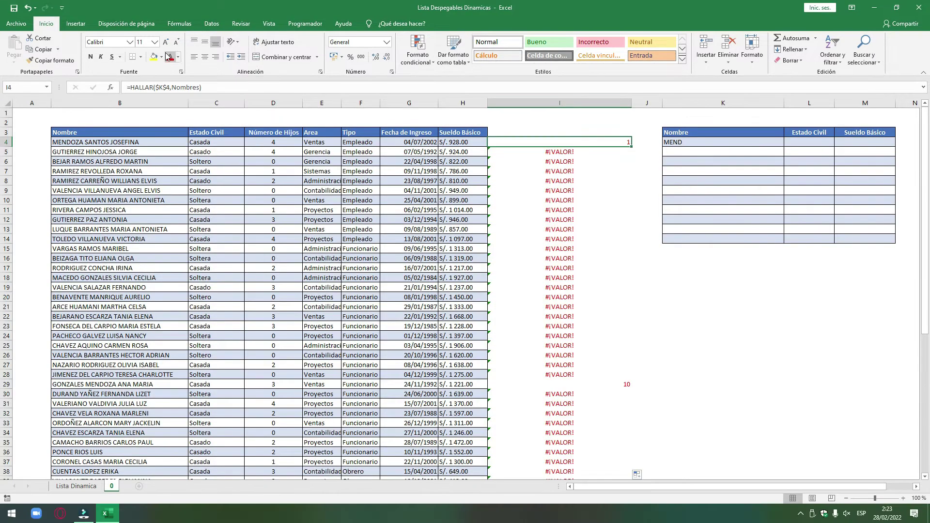
{"action": "left_click", "coordinate": [132, 88]}
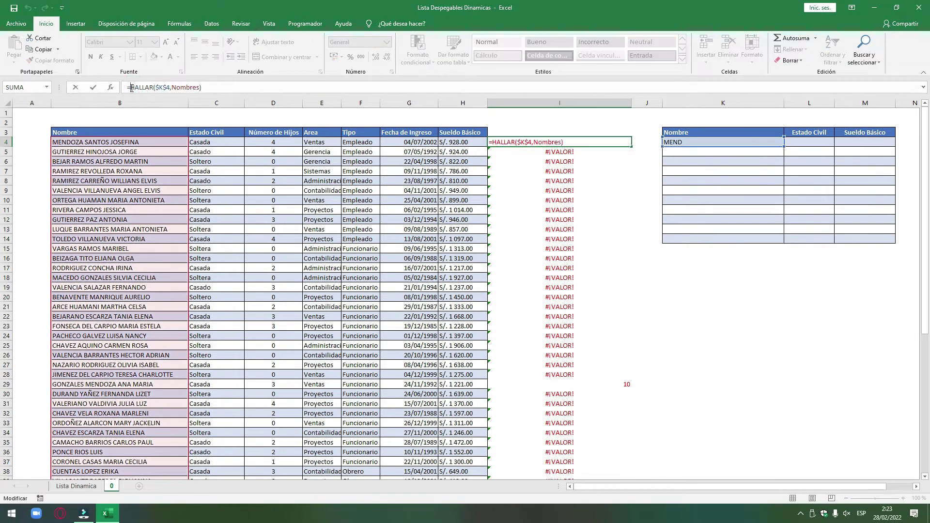
{"action": "type", "text": "es"}
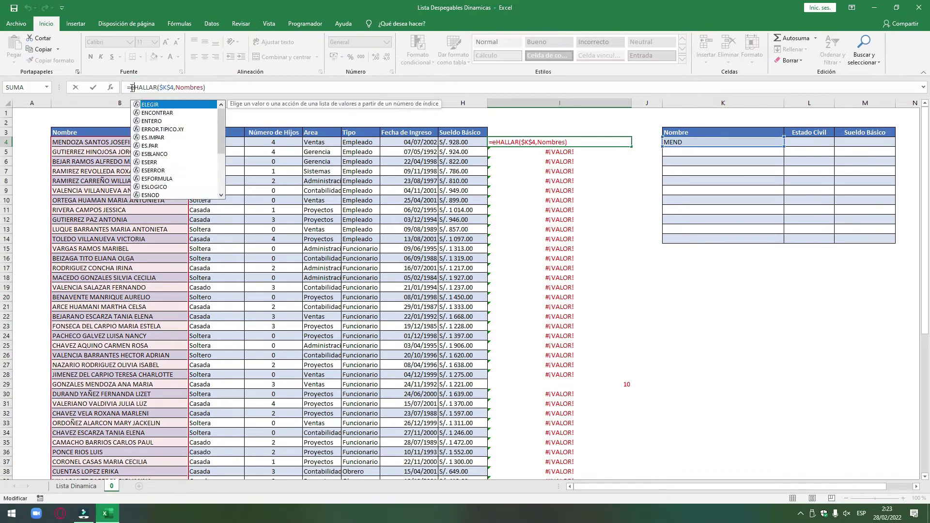
{"action": "double_click", "coordinate": [169, 180]}
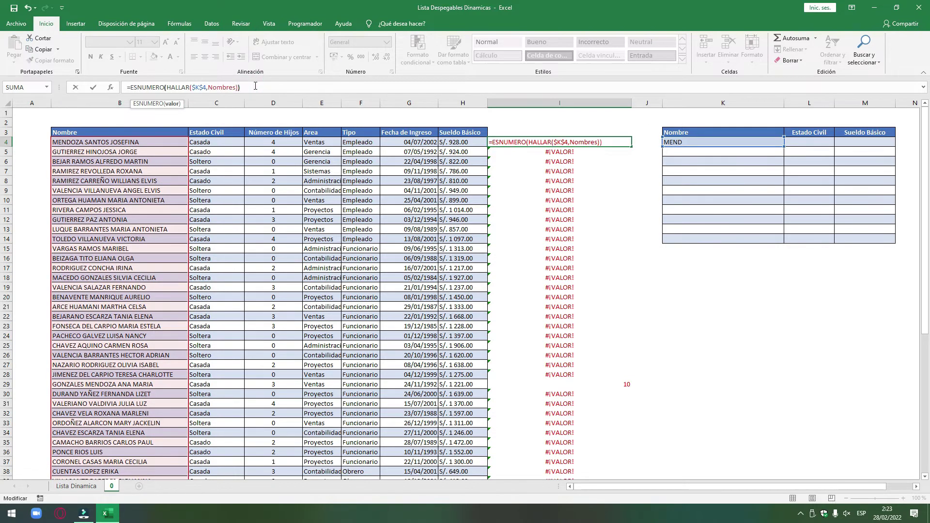
{"action": "key", "text": "ctrl+Return"}
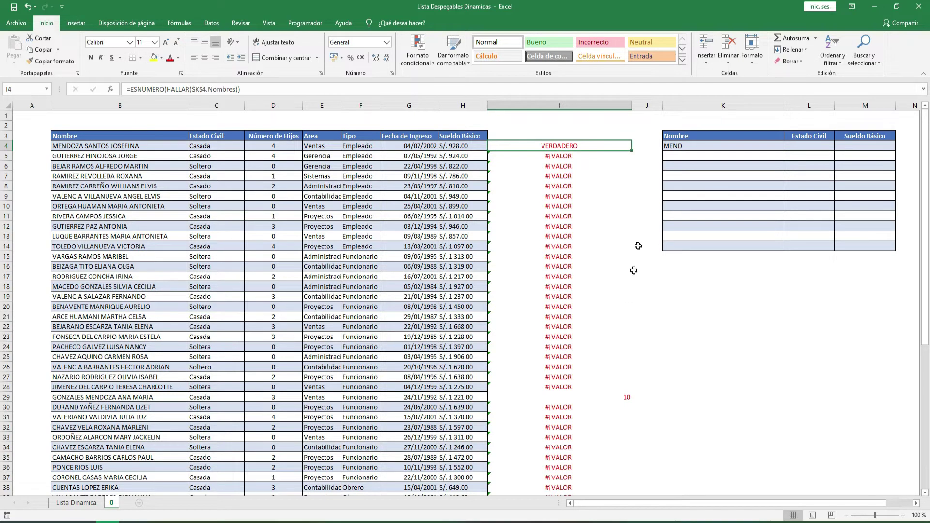
- Fill the ESNUMERO formula from I4 down to I61 and review the results for all employees
{"action": "double_click", "coordinate": [631, 152]}
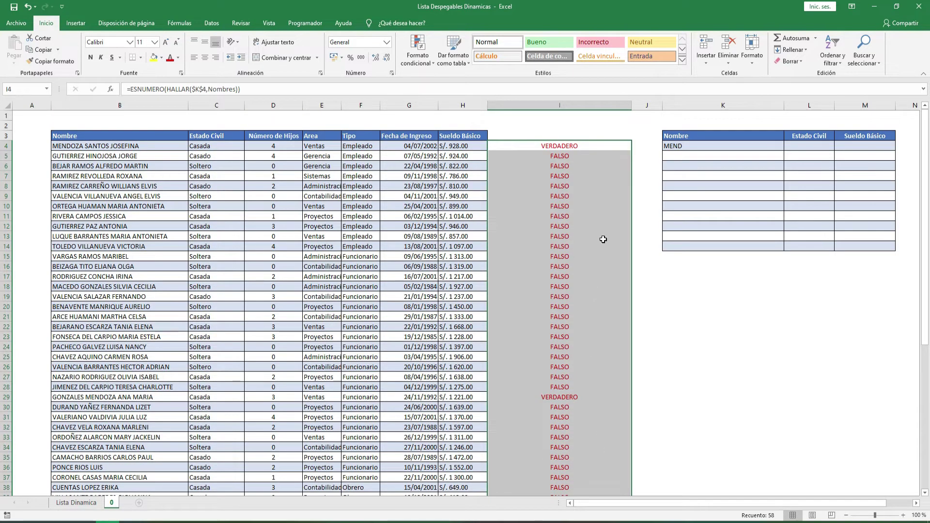
{"action": "scroll", "coordinate": [583, 194], "scroll_direction": "down", "scroll_amount": 9}
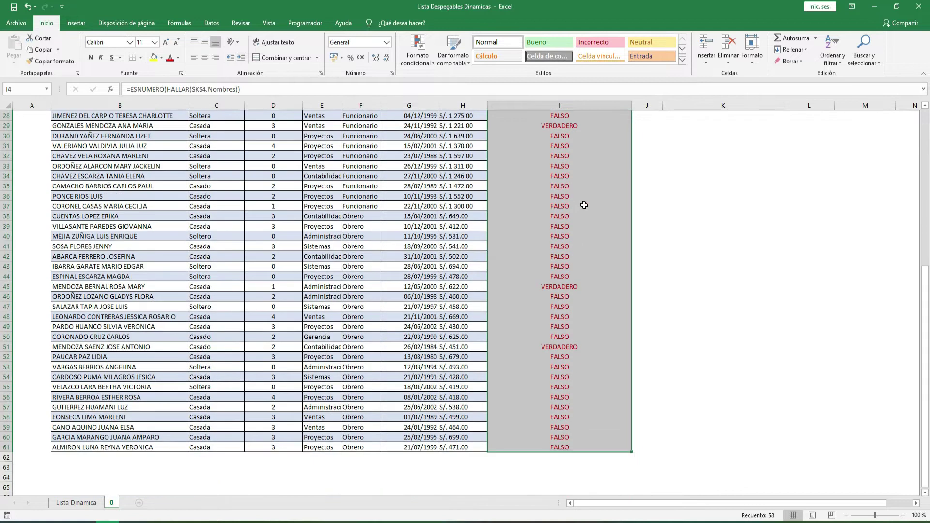
{"action": "scroll", "coordinate": [588, 208], "scroll_direction": "up", "scroll_amount": 8}
{"action": "scroll", "coordinate": [592, 221], "scroll_direction": "up", "scroll_amount": 1}
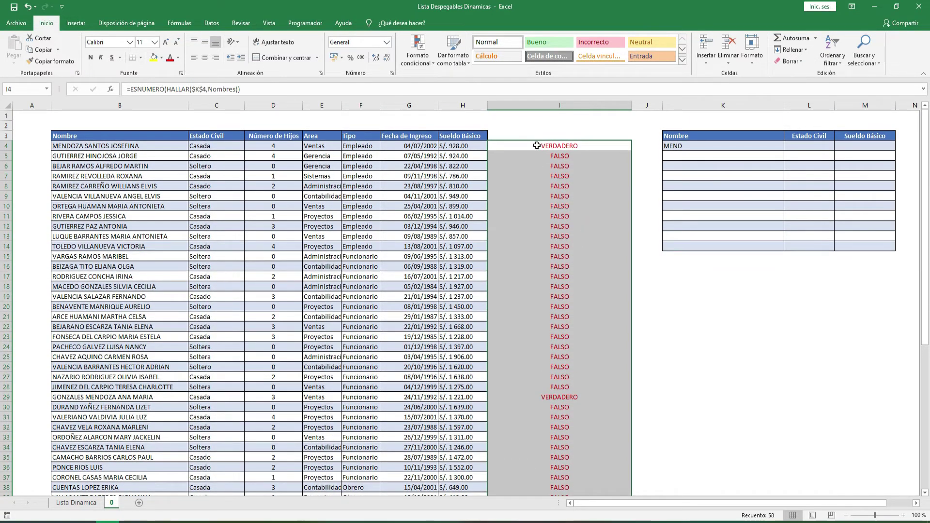
- Extend the formula in I4 to =SI(ESNUMERO(HALLAR($K$4,Nombres)),FILA(Nombres),"")
{"action": "left_click", "coordinate": [131, 91]}
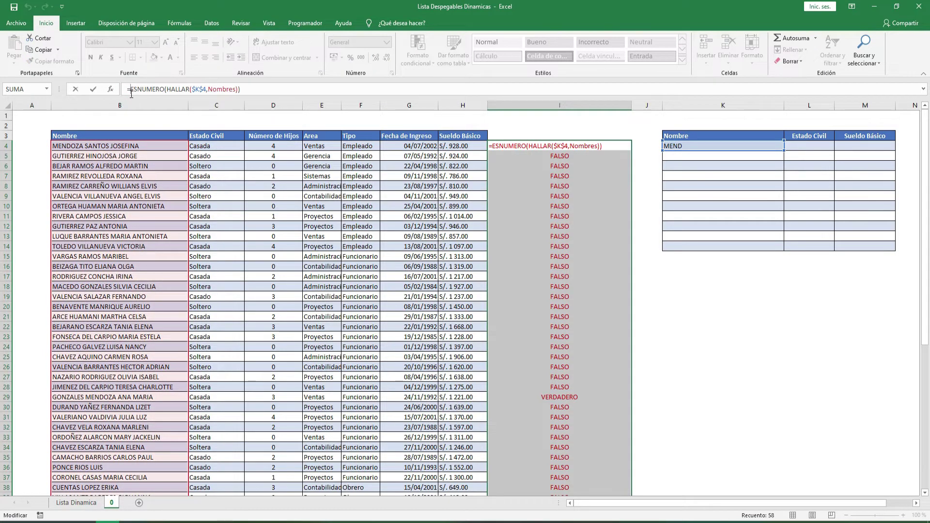
{"action": "type", "text": "si("}
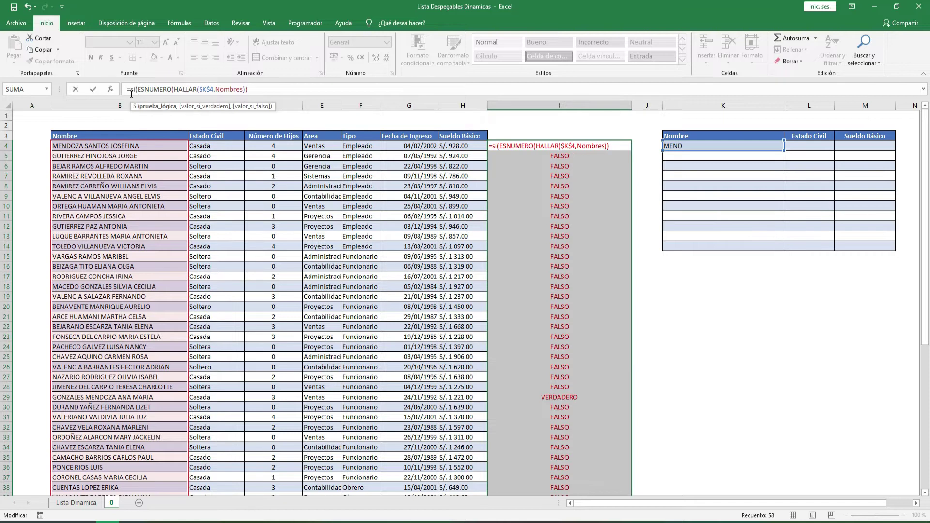
{"action": "left_click", "coordinate": [277, 91]}
{"action": "type", "text": ",fila"}
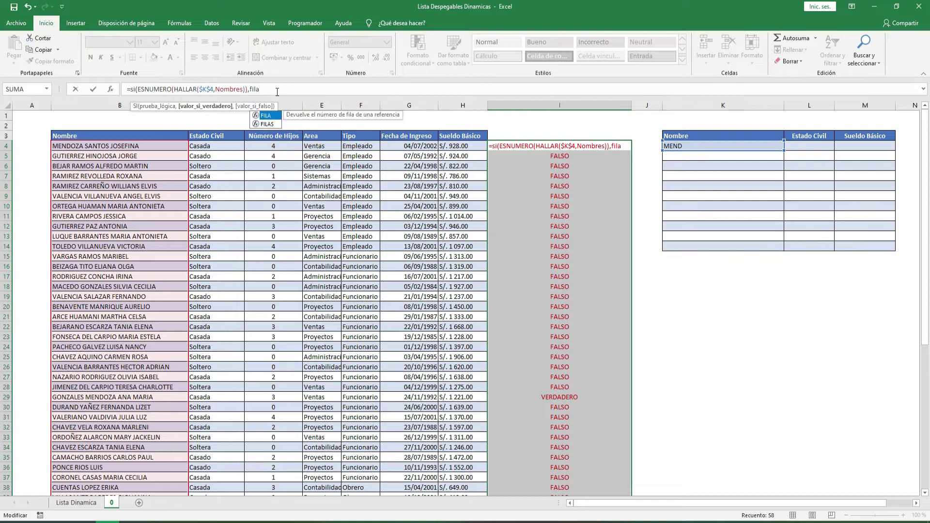
{"action": "type", "text": "("}
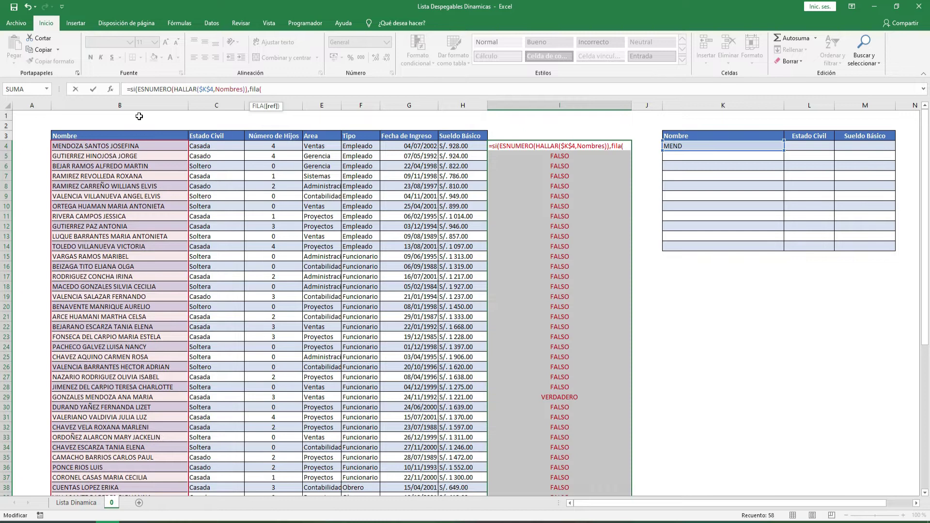
{"action": "type", "text": "Nombres"}
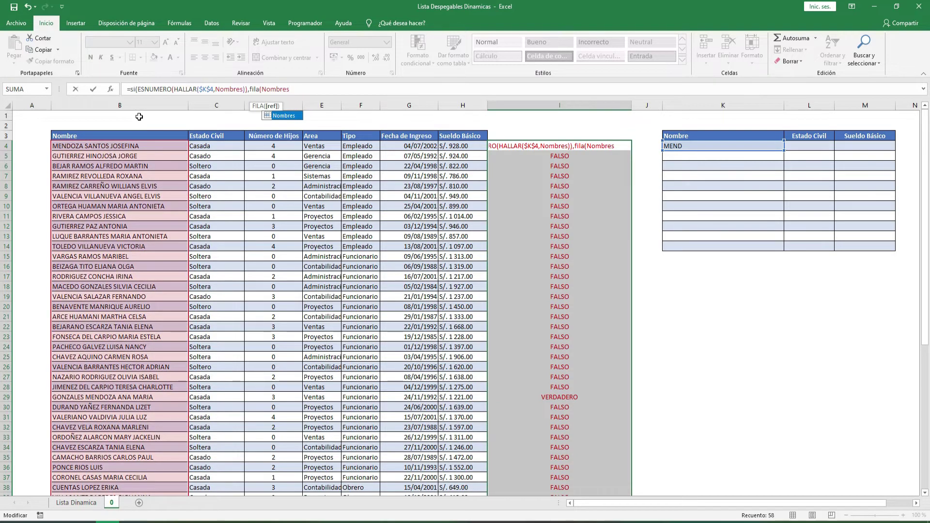
{"action": "type", "text": ")"}
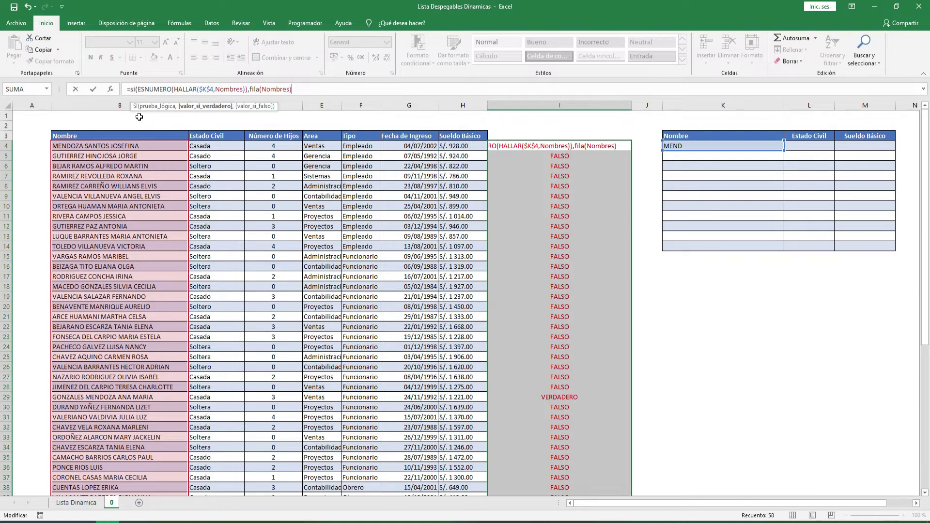
{"action": "type", "text": ",\"\")"}
{"action": "key", "text": "Return"}
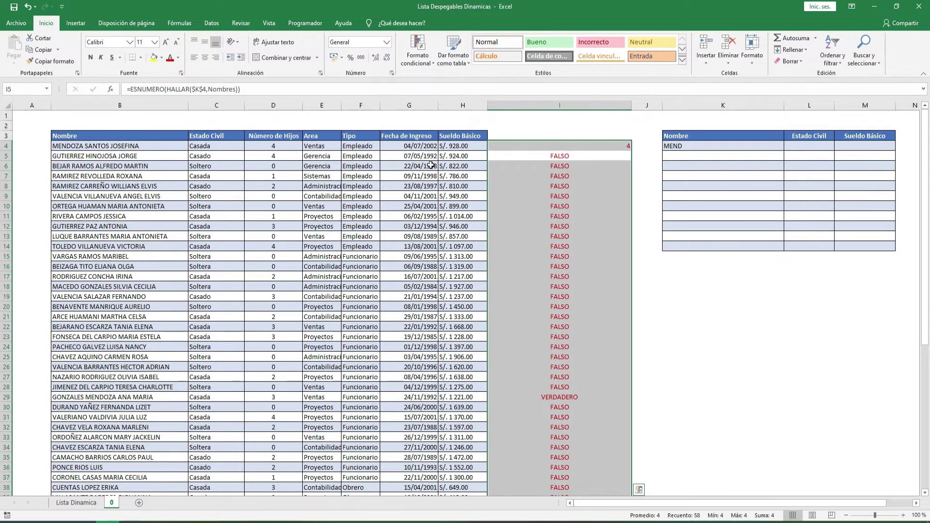
- Fill the SI formula from I4 down to I61 and review the results for all employees
{"action": "left_click", "coordinate": [616, 146]}
{"action": "double_click", "coordinate": [630, 150]}
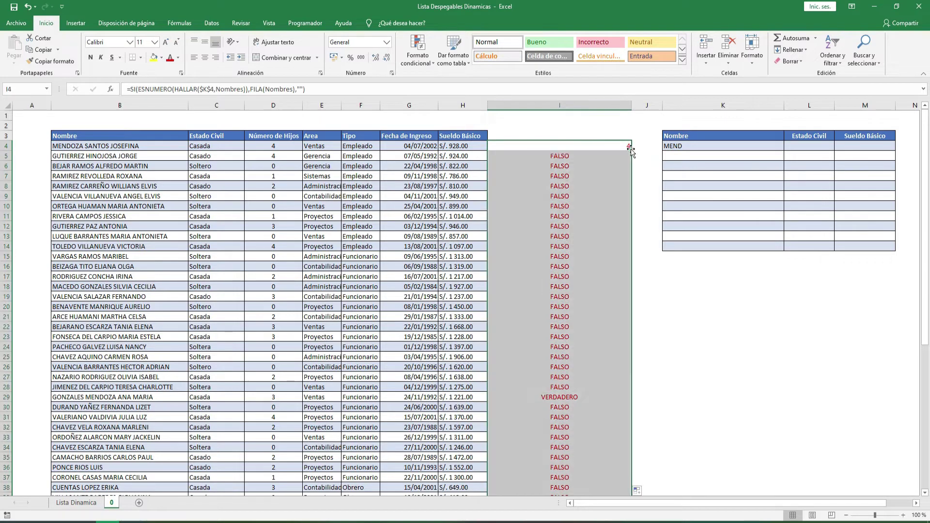
{"action": "scroll", "coordinate": [612, 310], "scroll_direction": "down", "scroll_amount": 14}
{"action": "scroll", "coordinate": [612, 333], "scroll_direction": "up", "scroll_amount": 13}
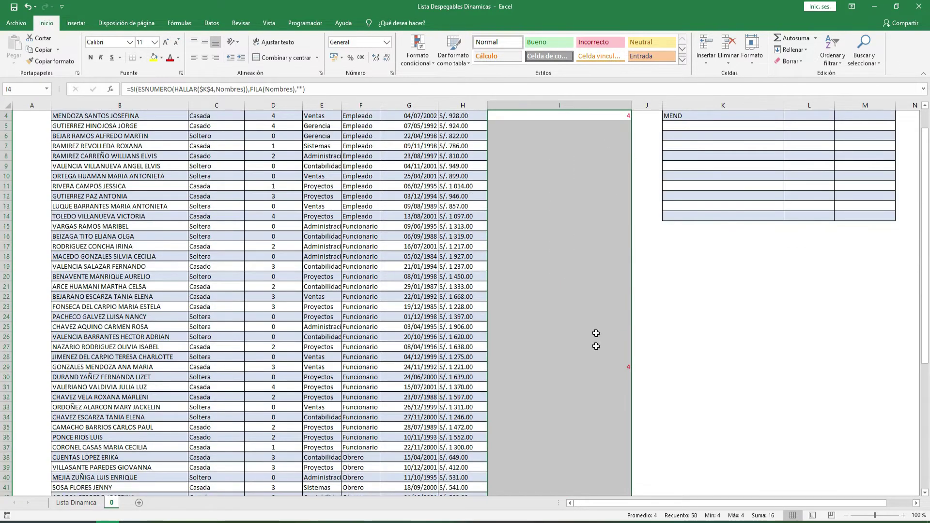
{"action": "scroll", "coordinate": [596, 339], "scroll_direction": "down", "scroll_amount": 2}
{"action": "scroll", "coordinate": [608, 293], "scroll_direction": "up", "scroll_amount": 3}
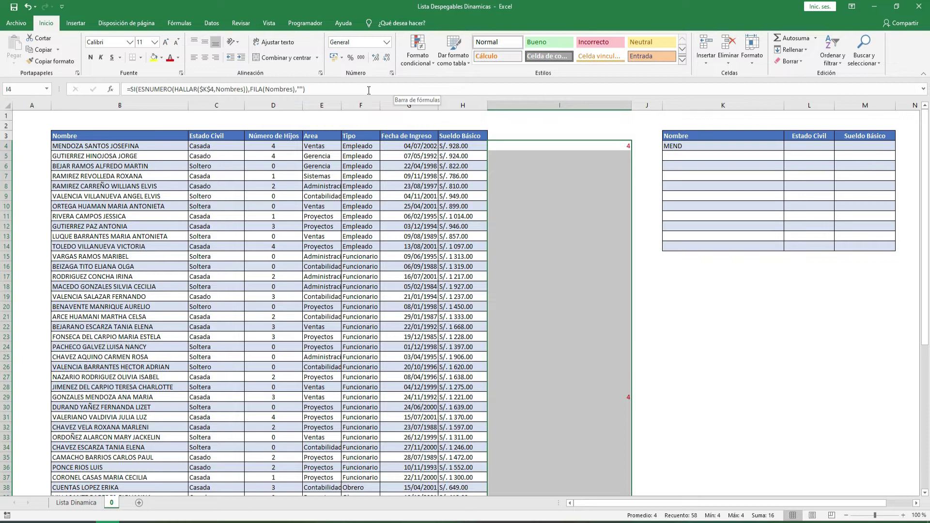
- Re-enter the SI formula in I4:I61 as an array formula and review the row numbers down the list
{"action": "left_click", "coordinate": [326, 94]}
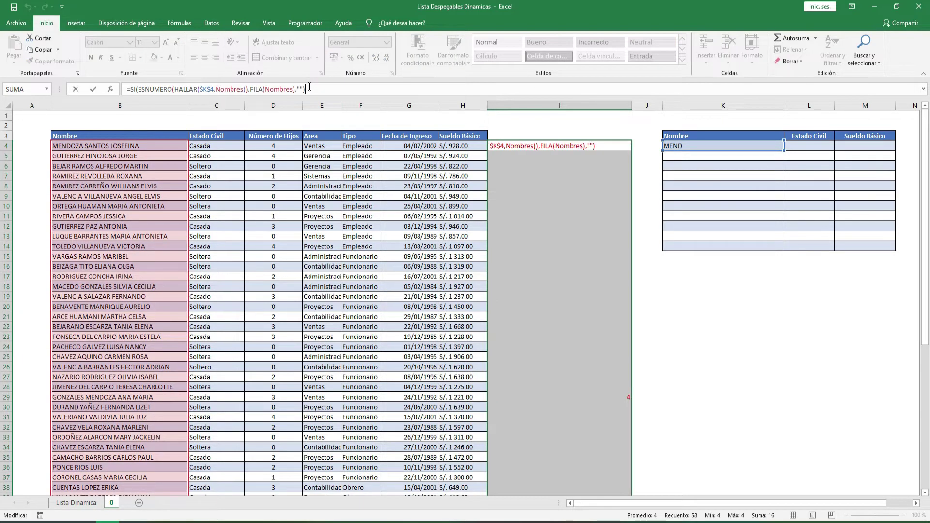
{"action": "key", "text": "ctrl+shift+Return"}
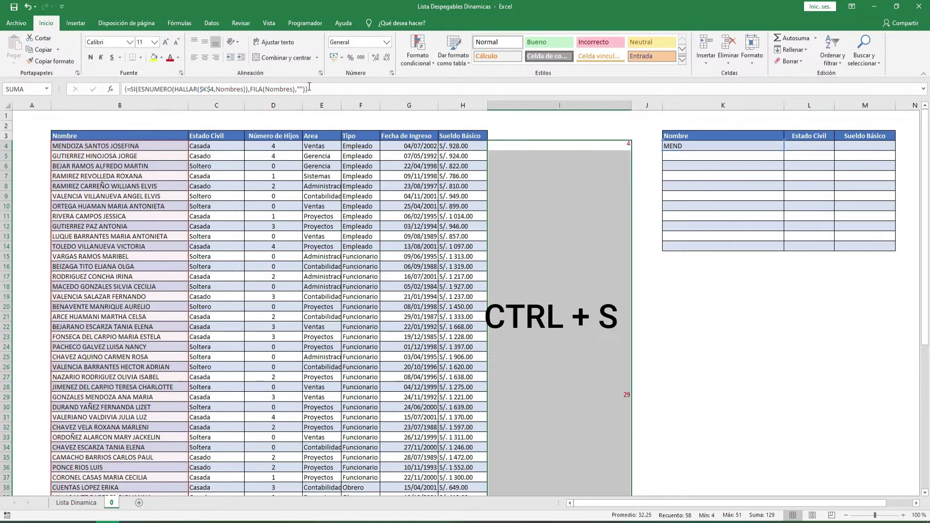
{"action": "scroll", "coordinate": [648, 291], "scroll_direction": "down", "scroll_amount": 2}
{"action": "scroll", "coordinate": [648, 291], "scroll_direction": "down", "scroll_amount": 3}
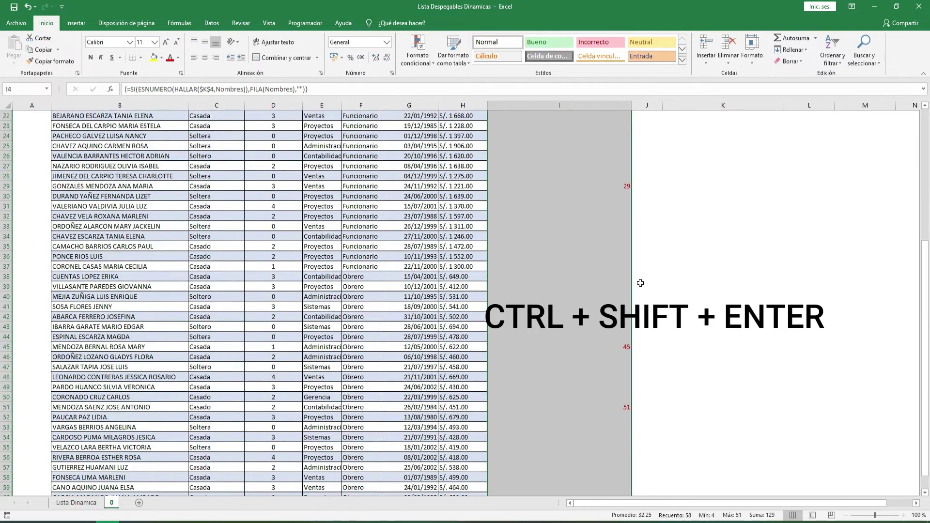
{"action": "scroll", "coordinate": [626, 308], "scroll_direction": "up", "scroll_amount": 5}
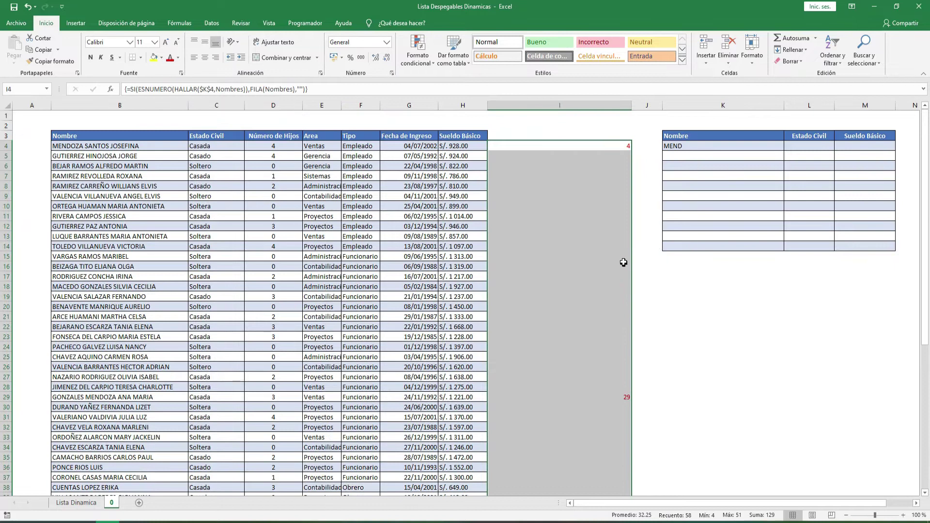
- Undo and restore the array entry in column I, and compare its row numbers with the matching names down to row 61
{"action": "key", "text": "ctrl+z"}
{"action": "left_click", "coordinate": [617, 155]}
{"action": "key", "text": "ctrl+y"}
{"action": "scroll", "coordinate": [634, 229], "scroll_direction": "down", "scroll_amount": 4}
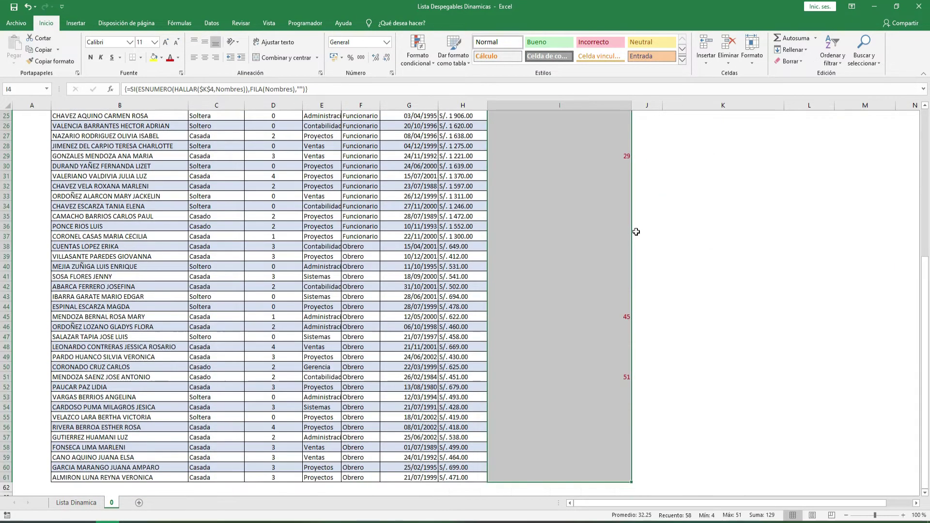
{"action": "scroll", "coordinate": [633, 228], "scroll_direction": "up", "scroll_amount": 4}
{"action": "scroll", "coordinate": [629, 150], "scroll_direction": "down", "scroll_amount": 6}
{"action": "scroll", "coordinate": [621, 219], "scroll_direction": "up", "scroll_amount": 6}
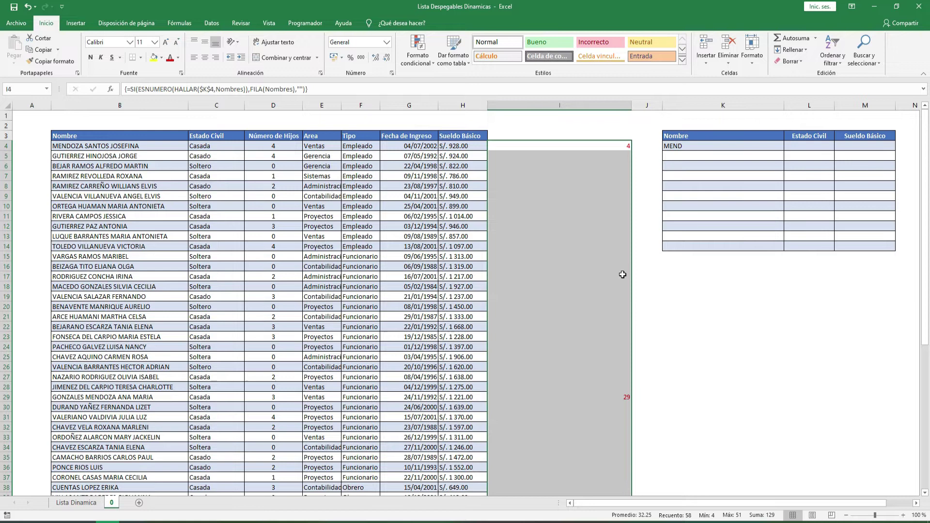
- Try to clear I5:I61, and undo the array entry and the fill so only I4 keeps the plain SI formula
{"action": "left_click", "coordinate": [606, 156]}
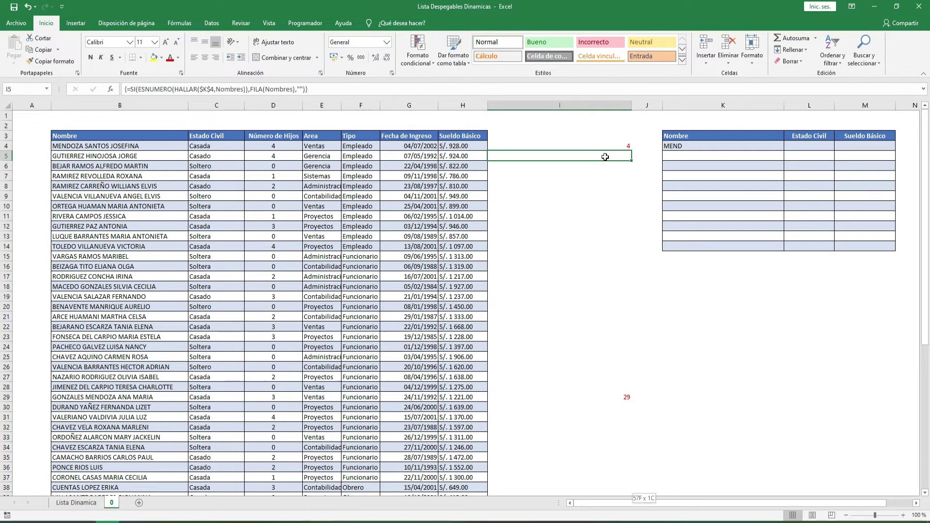
{"action": "key", "text": "ctrl+shift+Down"}
{"action": "key", "text": "Delete"}
{"action": "key", "text": "Return"}
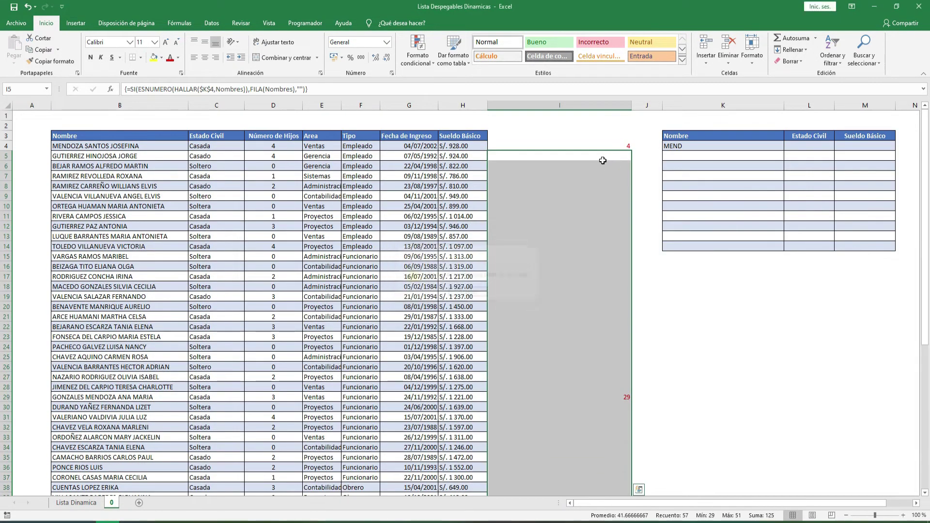
{"action": "key", "text": "ctrl+z"}
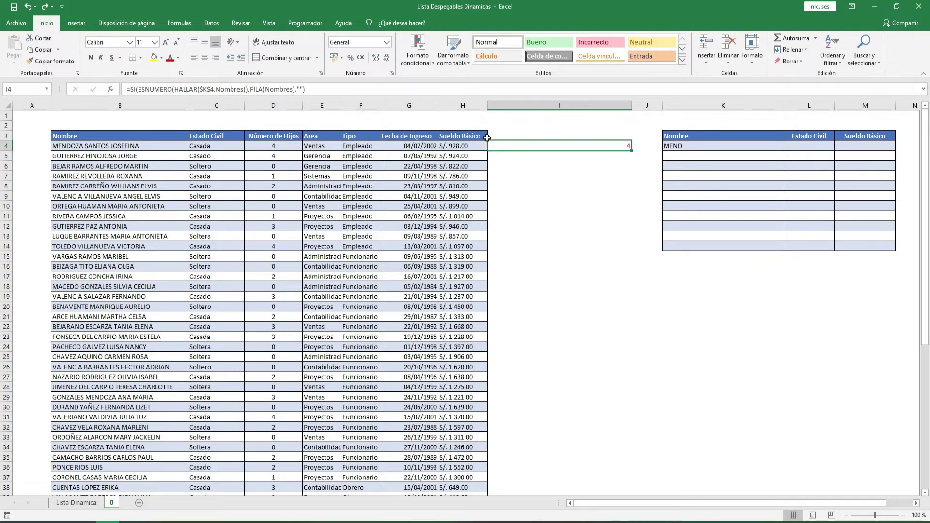
- Insert K.ESIMO.MENOR in front of the SI expression in I4, using the whole SI expression as its matrix argument
{"action": "left_click", "coordinate": [134, 90]}
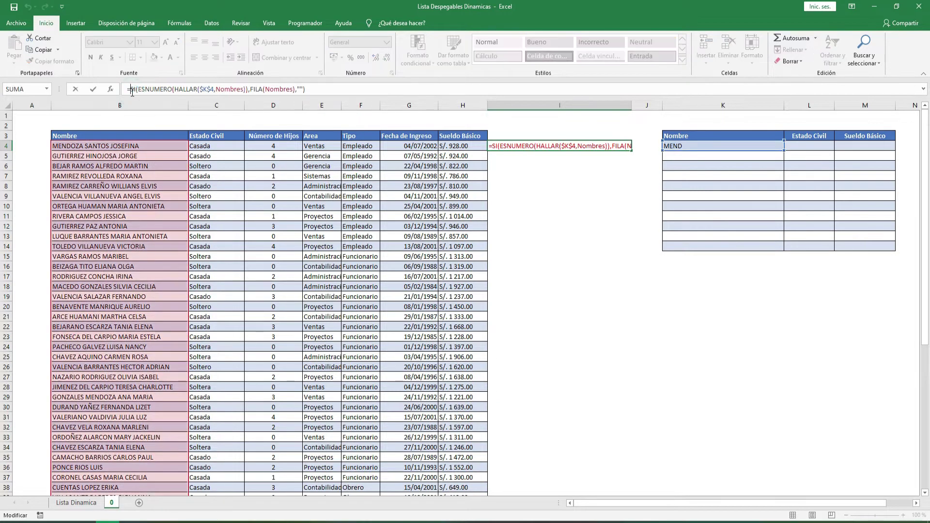
{"action": "type", "text": "k"}
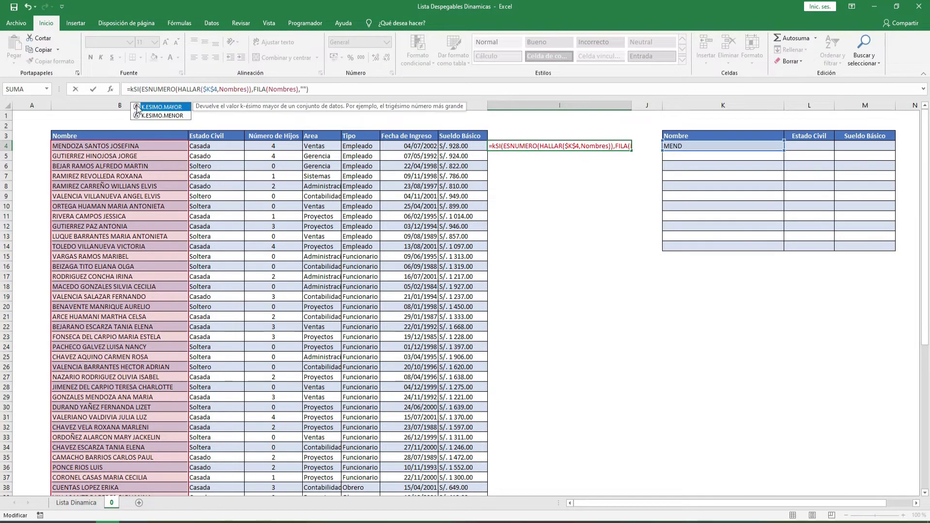
{"action": "double_click", "coordinate": [162, 116]}
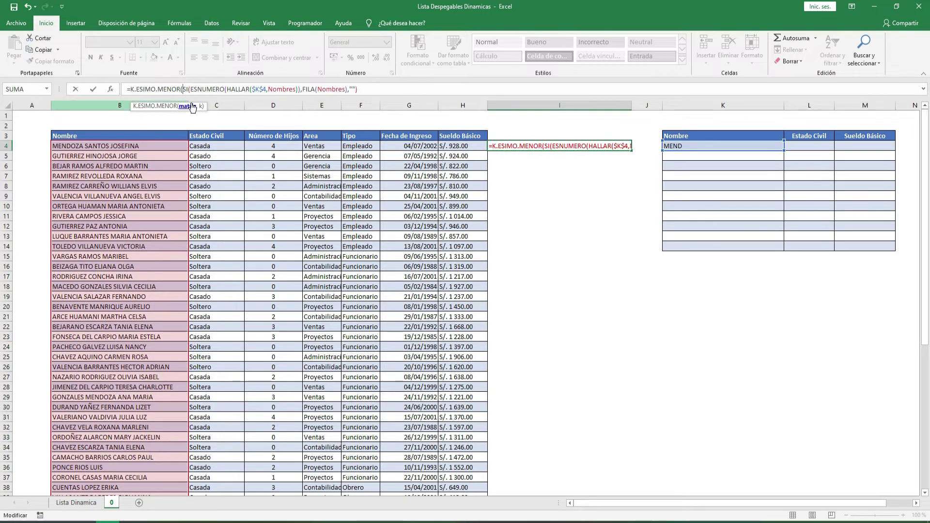
{"action": "left_click_drag", "start_coordinate": [184, 90], "coordinate": [366, 92]}
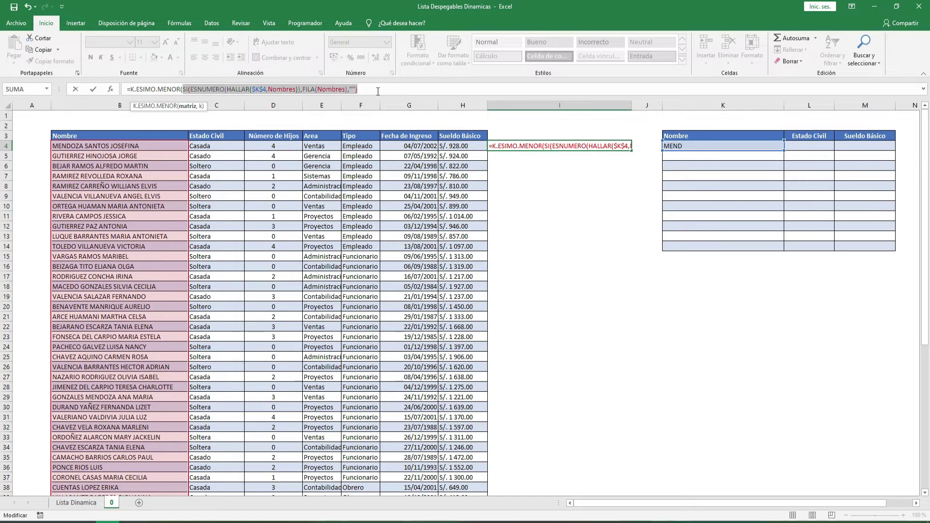
{"action": "left_click", "coordinate": [378, 91]}
- Add FILAS($I$4:I4) as the k argument of K.ESIMO.MENOR and enter the I4 formula as an array formula
{"action": "type", "text": ",FILAS("}
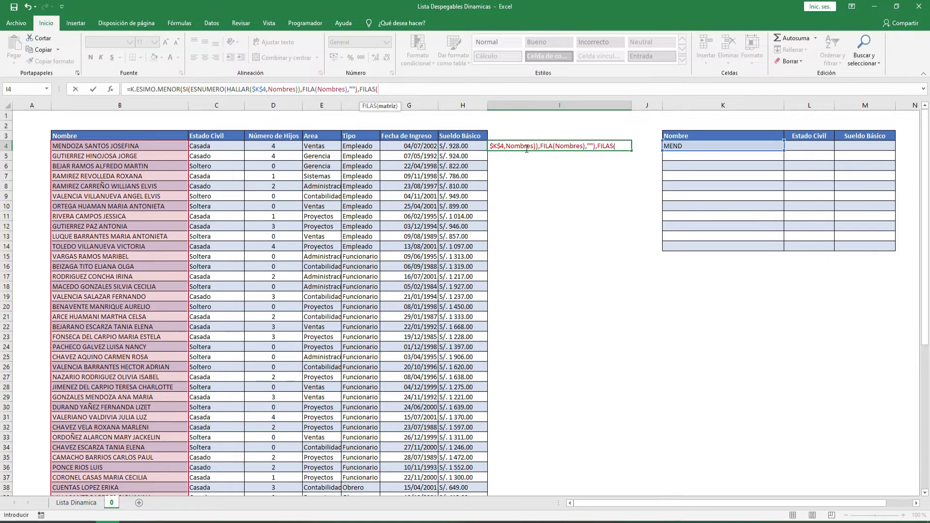
{"action": "left_click", "coordinate": [425, 91]}
{"action": "type", "text": "I4"}
{"action": "key", "text": "F4"}
{"action": "type", "text": ":I4"}
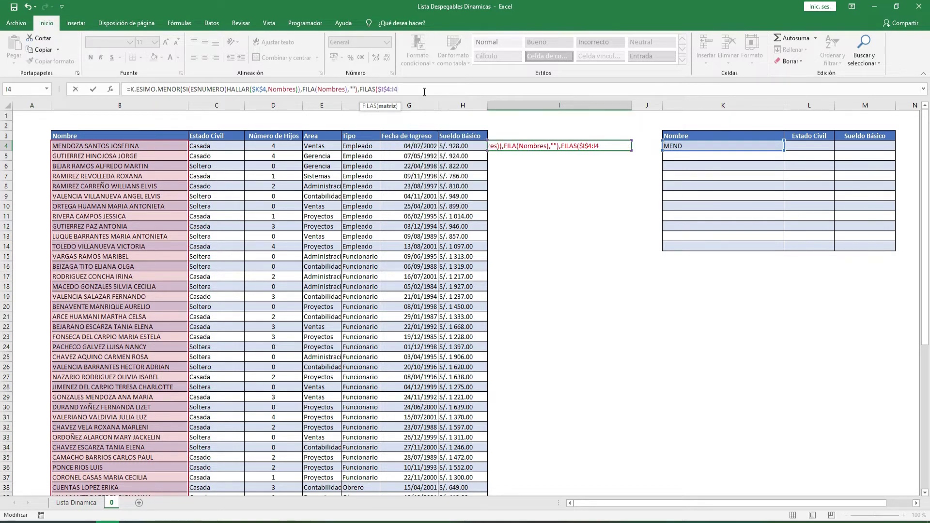
{"action": "type", "text": ")"}
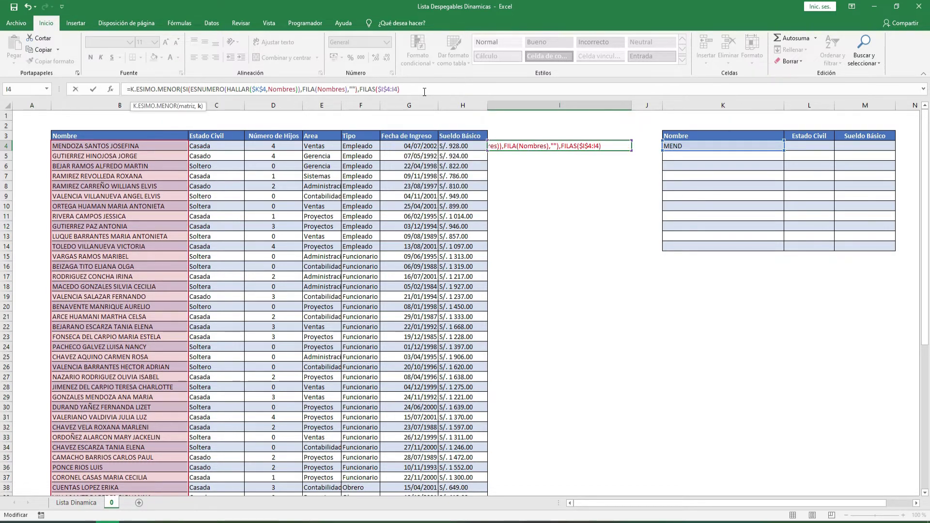
{"action": "type", "text": ")"}
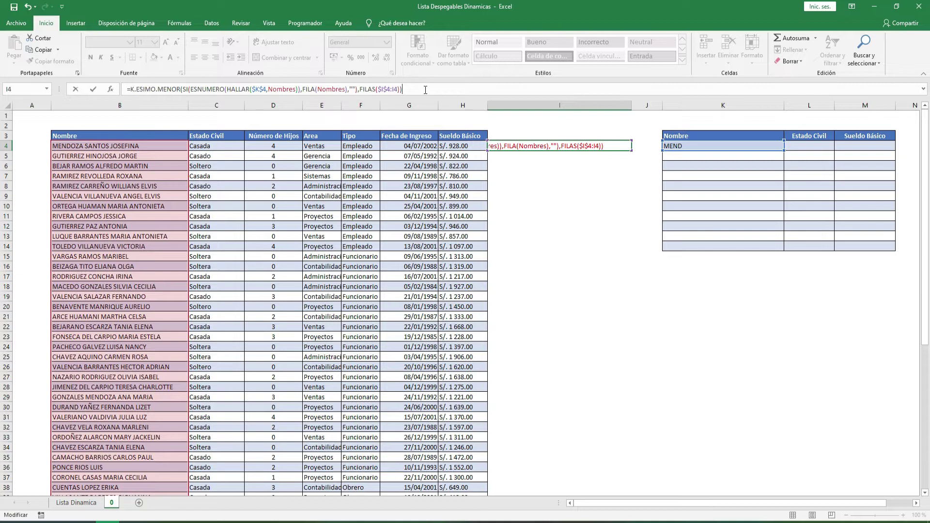
{"action": "key", "text": "ctrl+shift+Return"}
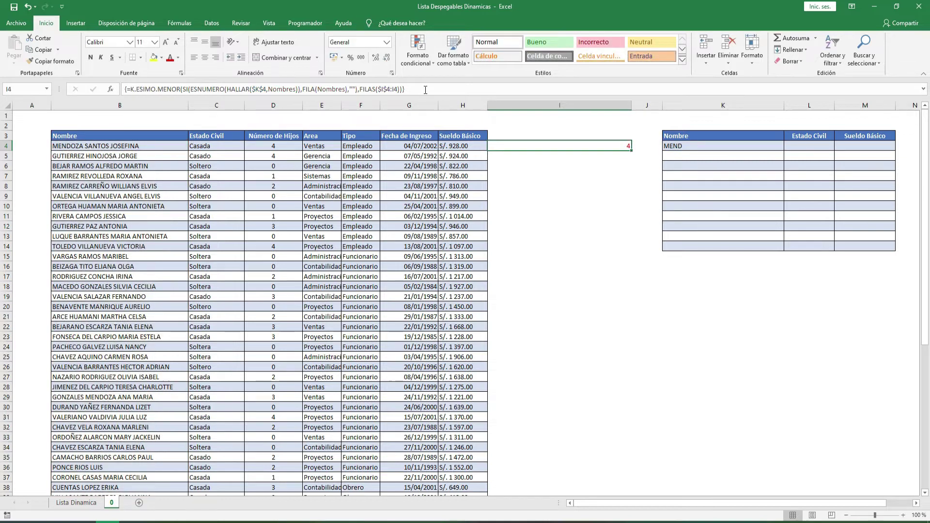
- Fill the K.ESIMO.MENOR array formula from I4 down to I61 and check the results against the names in column B
{"action": "double_click", "coordinate": [630, 151]}
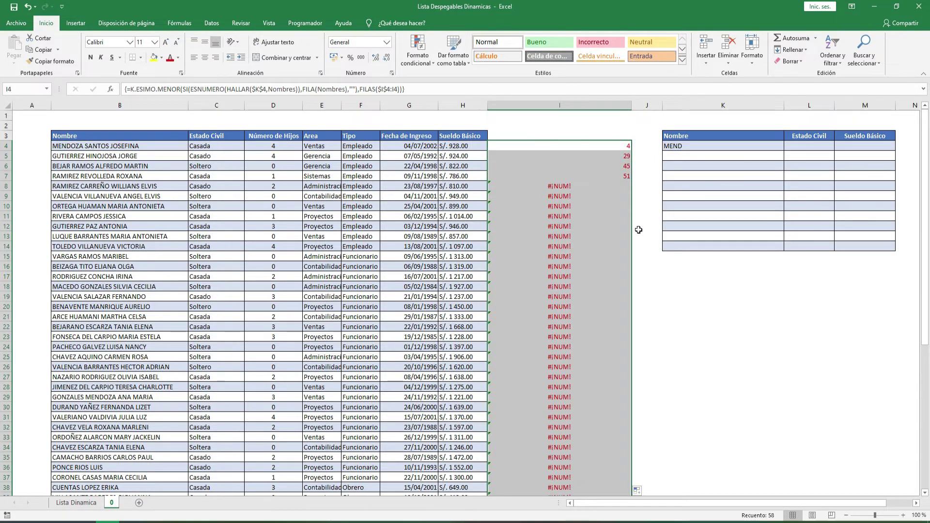
{"action": "scroll", "coordinate": [615, 216], "scroll_direction": "down", "scroll_amount": 12}
{"action": "scroll", "coordinate": [614, 225], "scroll_direction": "up", "scroll_amount": 3}
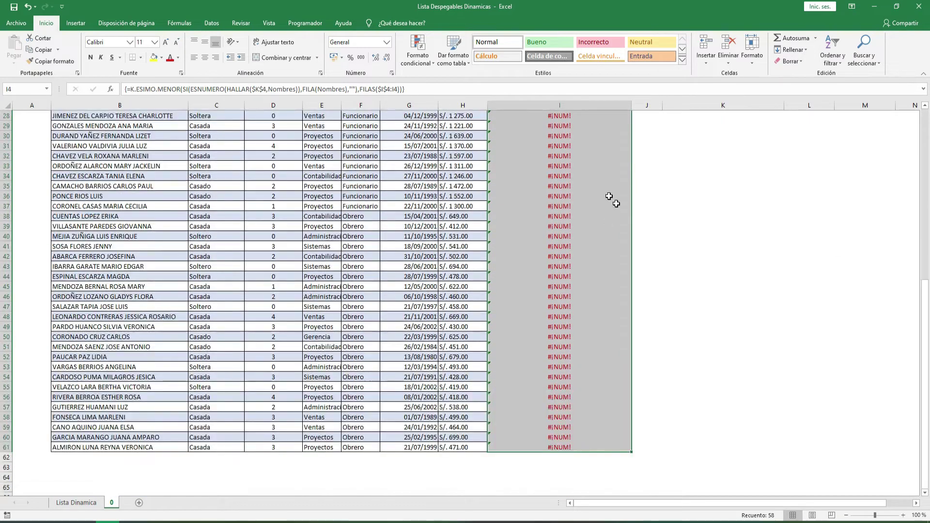
{"action": "scroll", "coordinate": [609, 196], "scroll_direction": "up", "scroll_amount": 9}
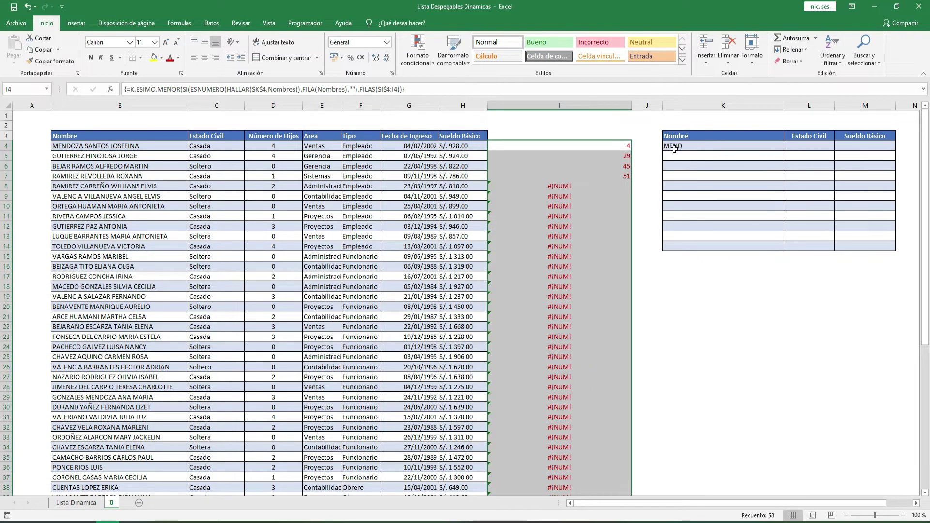
{"action": "left_click", "coordinate": [159, 146]}
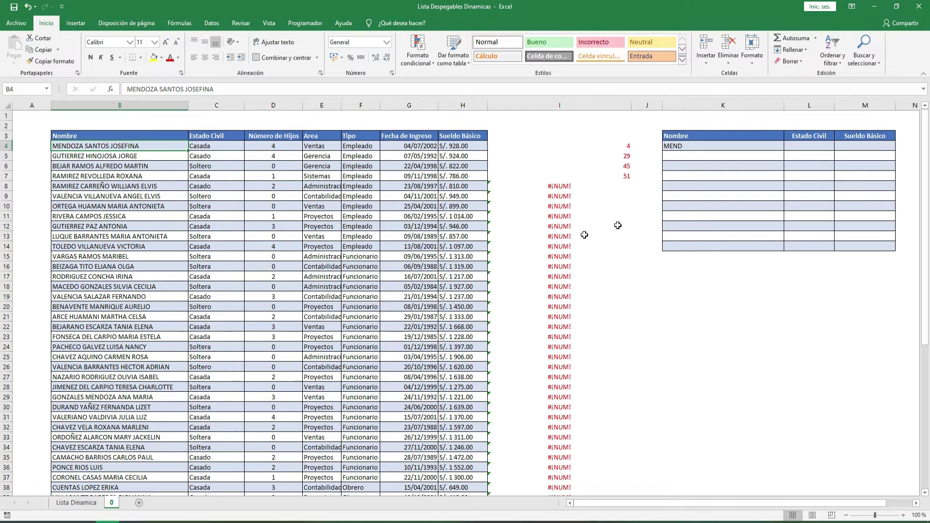
- Insert INDICE in front of K.ESIMO.MENOR in I4, with B1:B61 as its matrix argument
{"action": "left_click", "coordinate": [612, 148]}
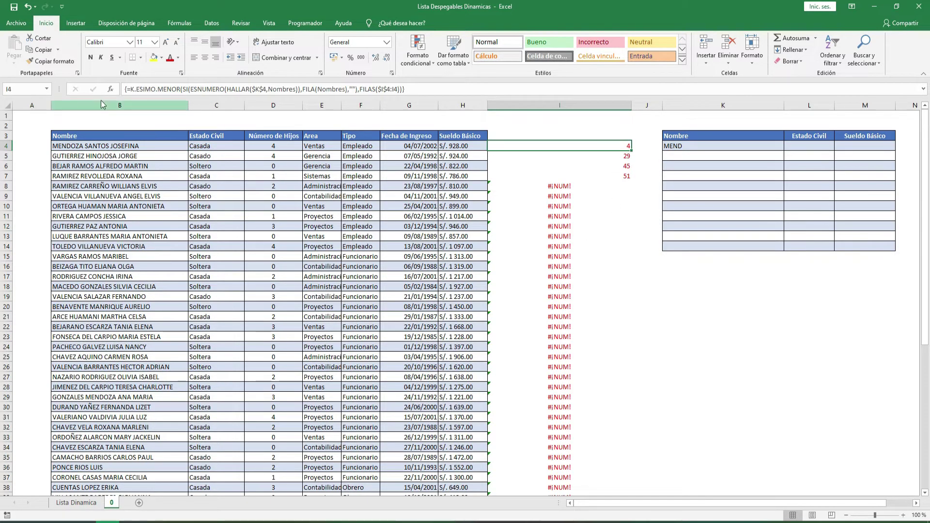
{"action": "left_click", "coordinate": [132, 90]}
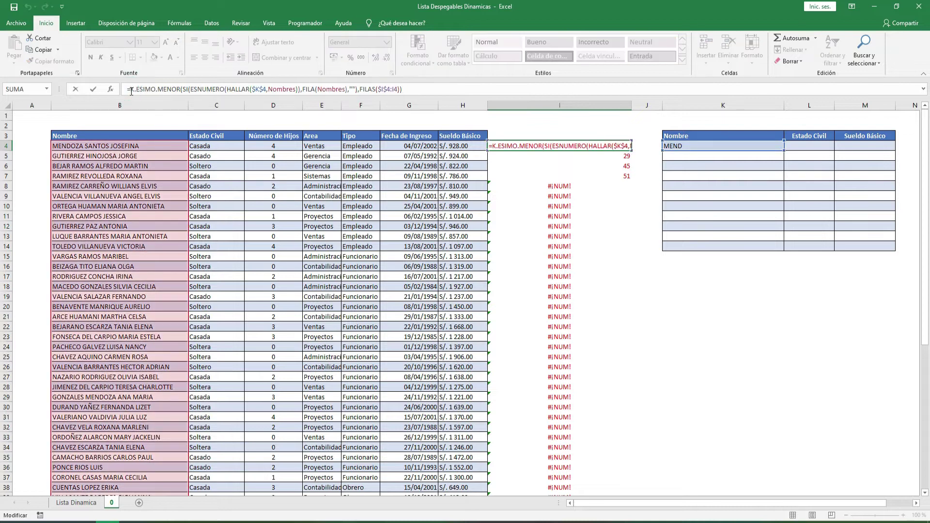
{"action": "type", "text": "in"}
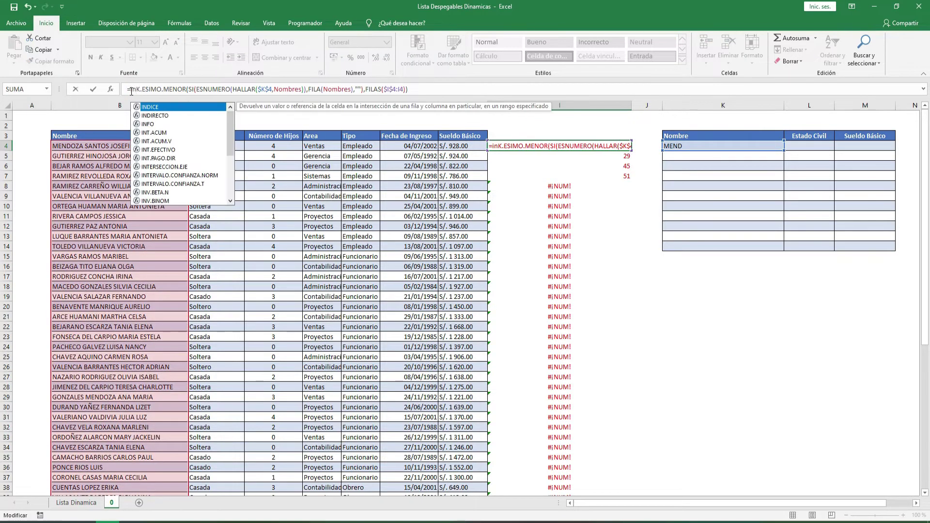
{"action": "double_click", "coordinate": [162, 107]}
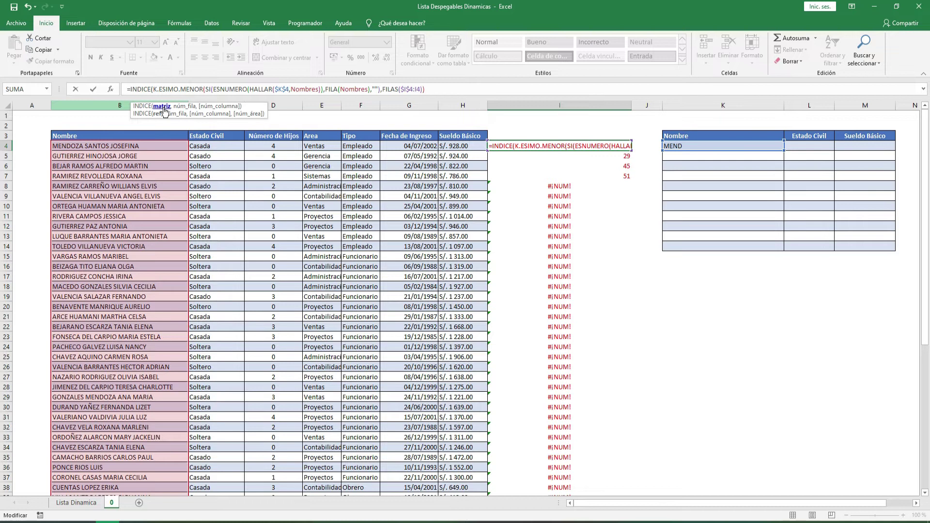
{"action": "left_click", "coordinate": [103, 116]}
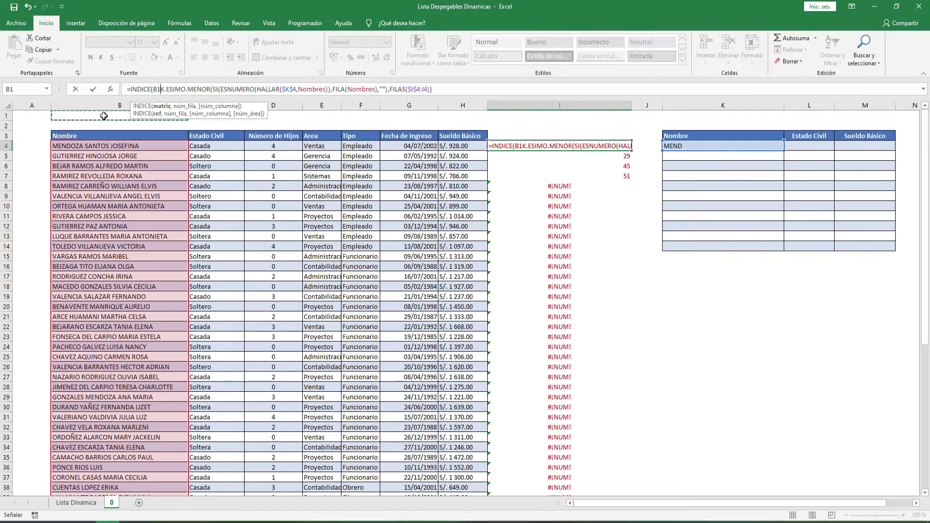
{"action": "key", "text": "ctrl+shift+Down"}
{"action": "key", "text": "ctrl+shift+Down"}
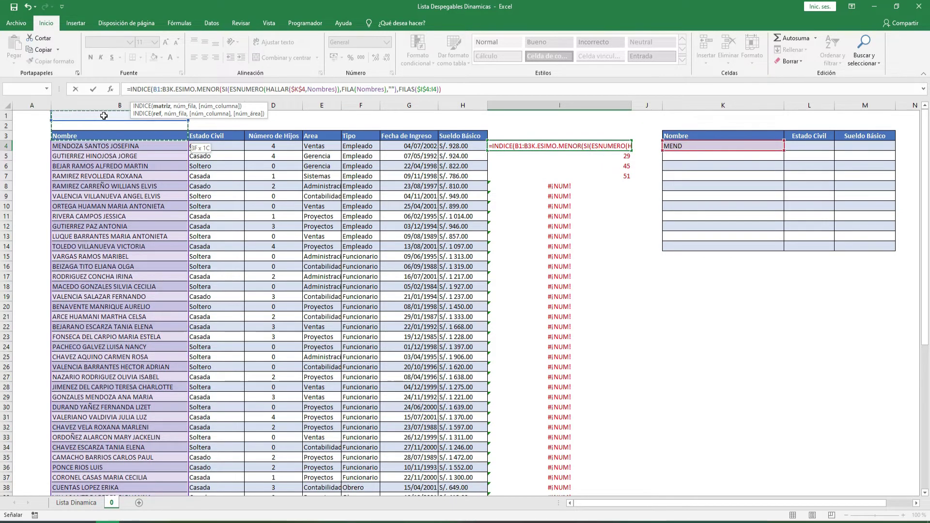
{"action": "scroll", "coordinate": [416, 178], "scroll_direction": "up", "scroll_amount": 5}
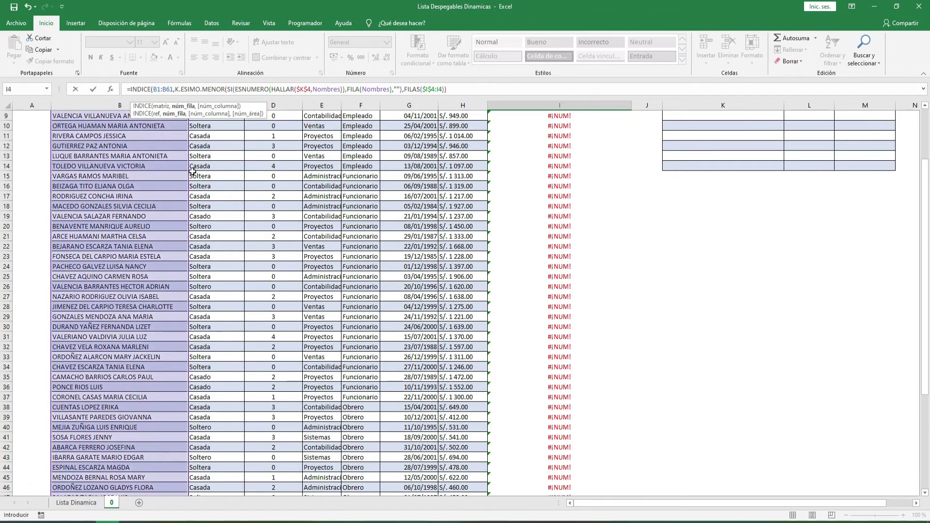
{"action": "type", "text": ","}
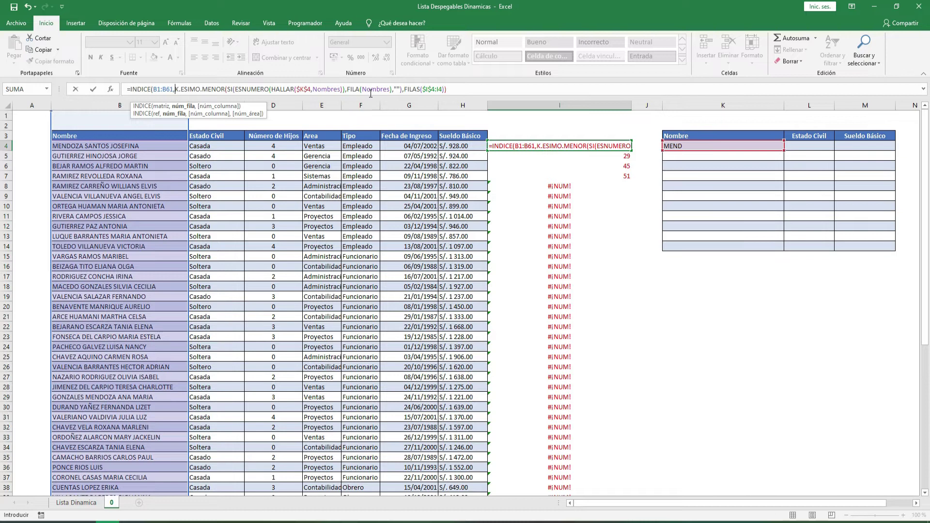
- Make the INDICE range in the I4 formula absolute as $B$1:$B$61
{"action": "left_click", "coordinate": [157, 90]}
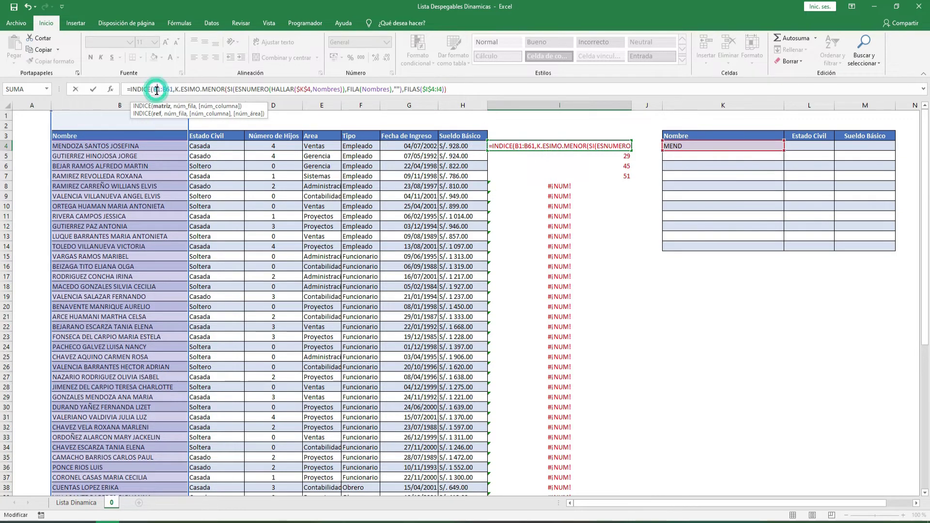
{"action": "key", "text": "F4"}
{"action": "left_click", "coordinate": [176, 89]}
{"action": "key", "text": "F4"}
{"action": "left_click", "coordinate": [466, 89]}
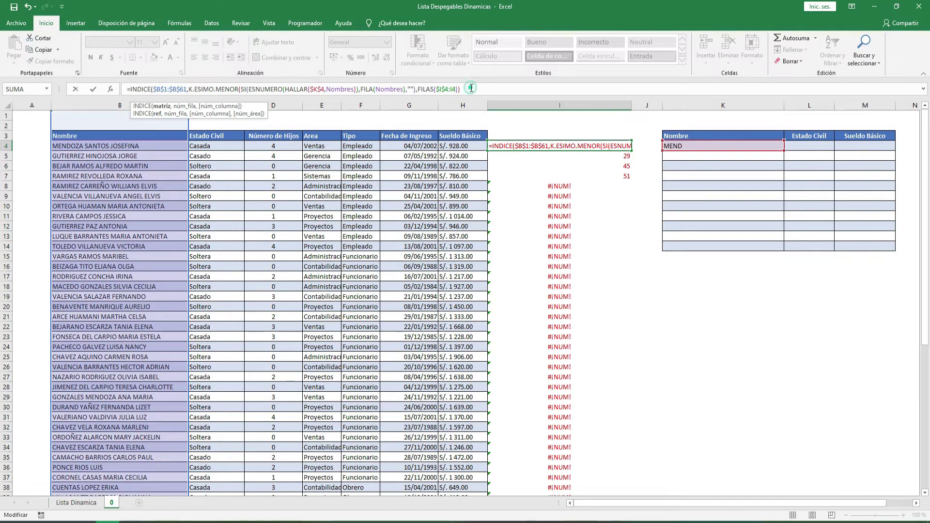
- Close the INDICE parenthesis in the I4 formula and enter it as an array formula
{"action": "type", "text": ")"}
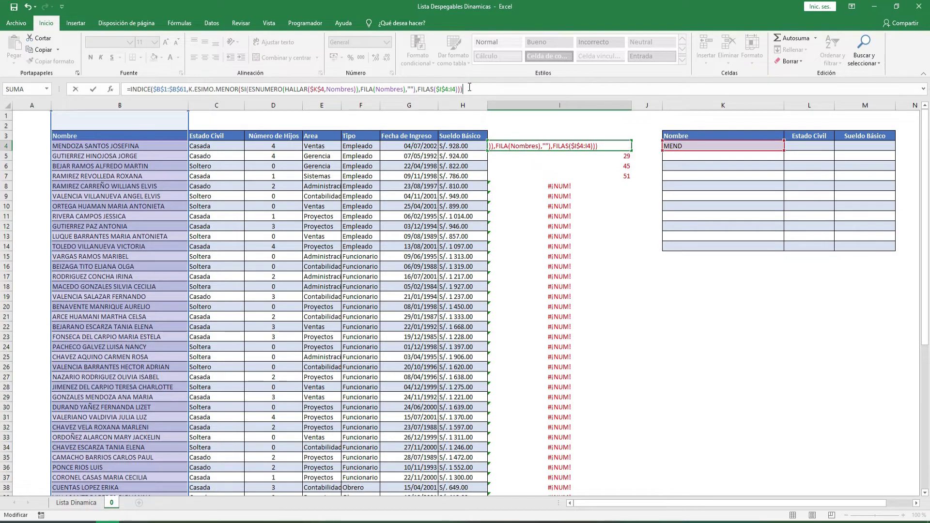
{"action": "key", "text": "Return"}
{"action": "left_click", "coordinate": [584, 144]}
{"action": "left_click", "coordinate": [498, 89]}
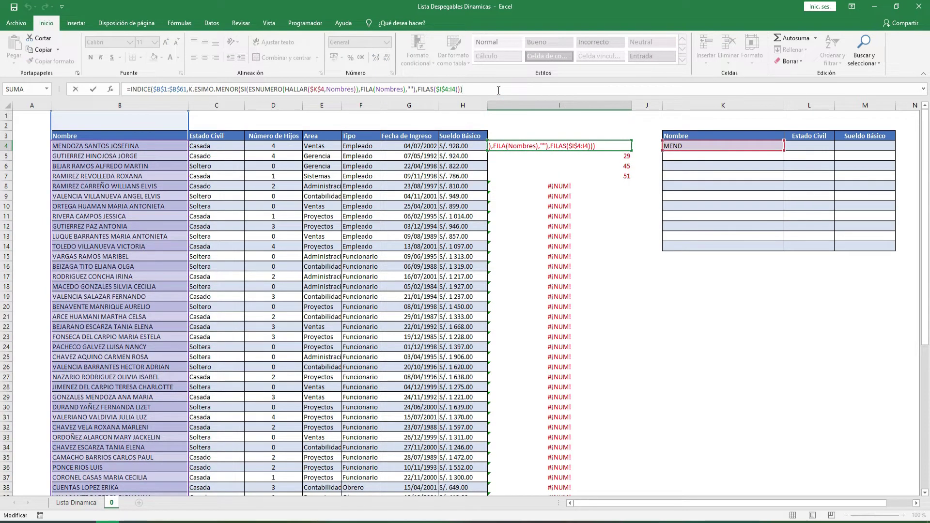
{"action": "key", "text": "ctrl+shift+Return"}
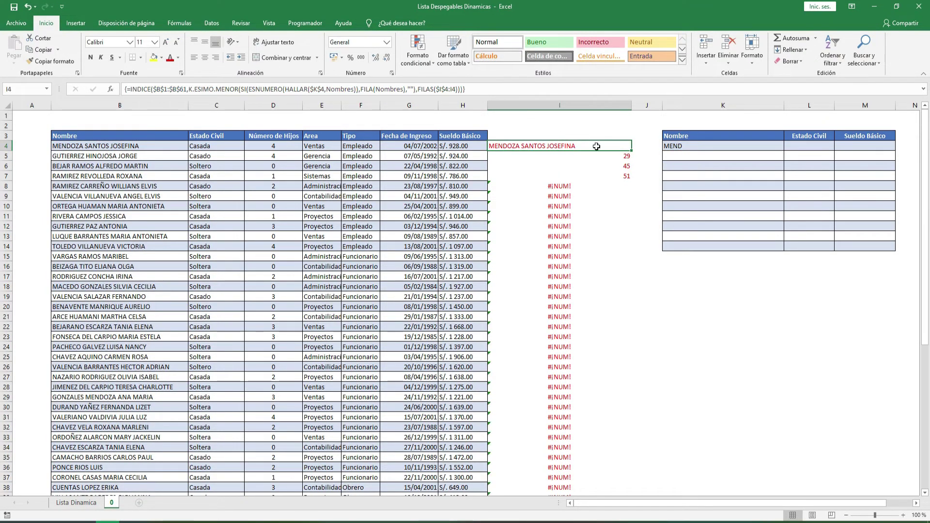
- Fill the INDICE array formula from I4 down to I61 and check the results along the column
{"action": "double_click", "coordinate": [630, 150]}
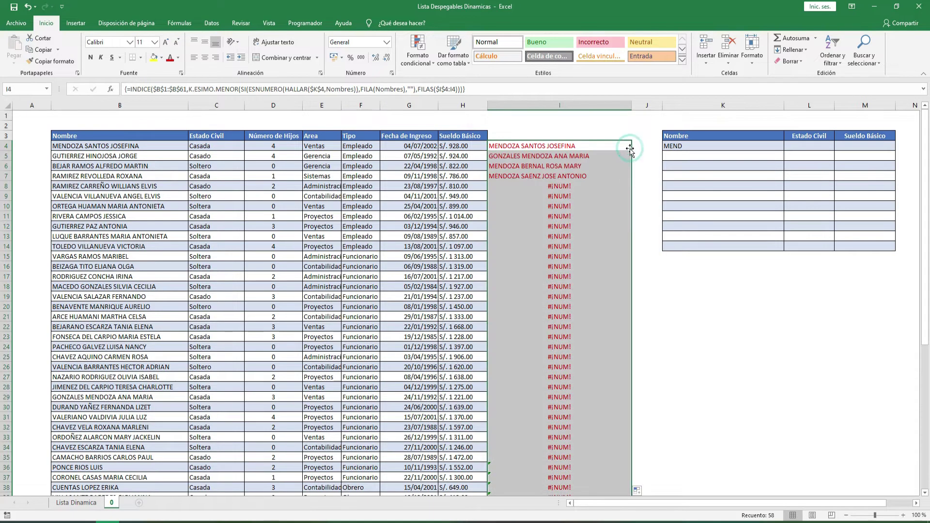
{"action": "scroll", "coordinate": [611, 180], "scroll_direction": "down", "scroll_amount": 10}
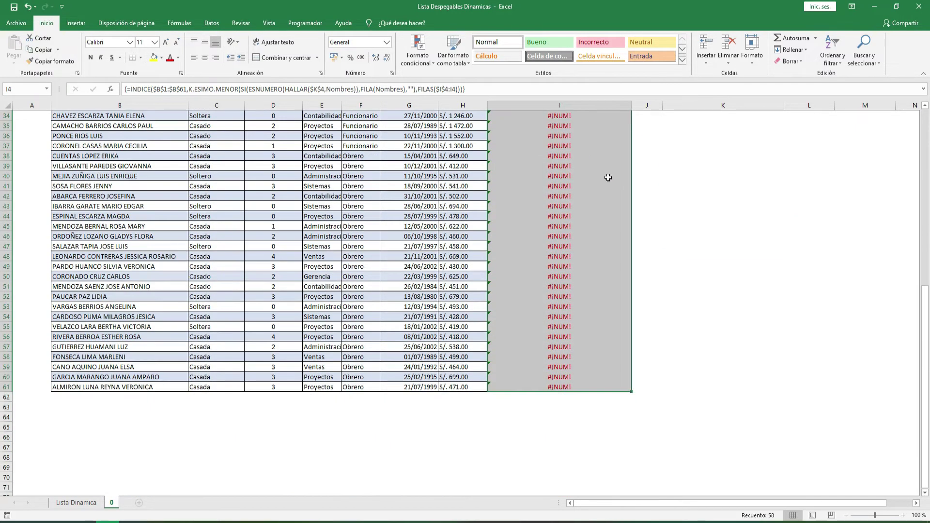
{"action": "scroll", "coordinate": [608, 181], "scroll_direction": "up", "scroll_amount": 10}
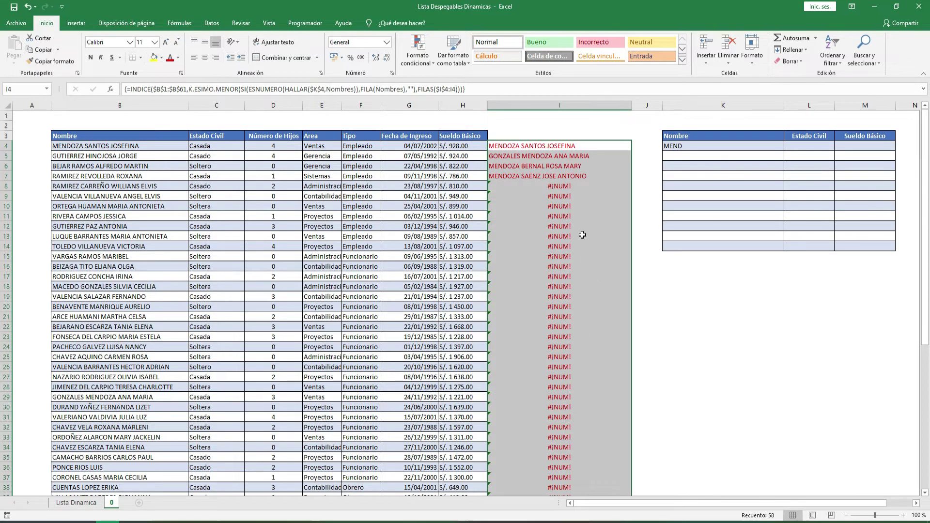
{"action": "scroll", "coordinate": [570, 244], "scroll_direction": "down", "scroll_amount": 4}
{"action": "scroll", "coordinate": [571, 268], "scroll_direction": "up", "scroll_amount": 4}
- Wrap the I4 formula in SI.ERROR with "-" as the error value and enter it as an array formula
{"action": "left_click", "coordinate": [132, 89]}
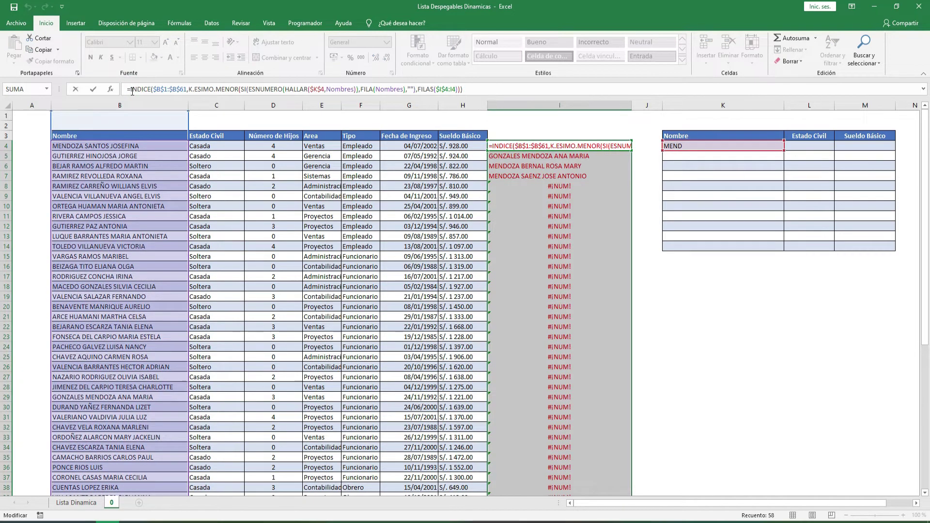
{"action": "type", "text": "si"}
{"action": "double_click", "coordinate": [149, 118]}
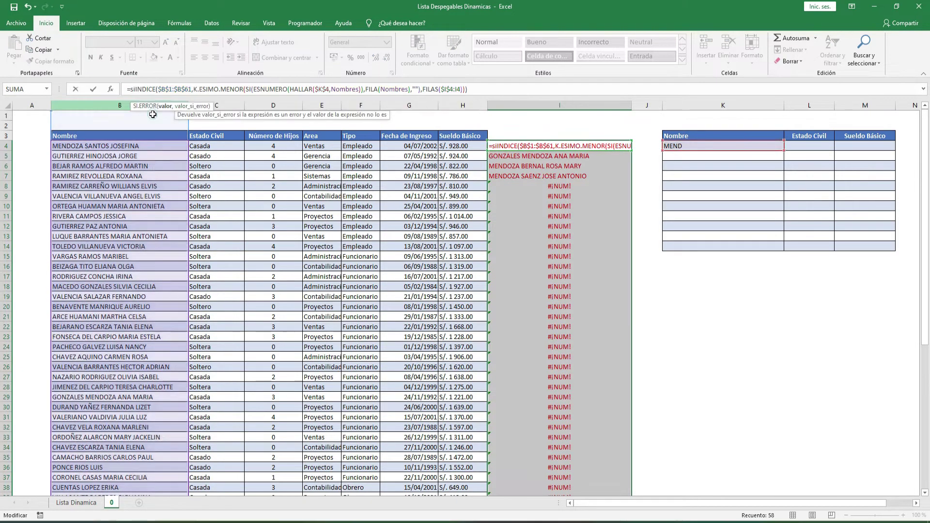
{"action": "left_click", "coordinate": [501, 90]}
{"action": "type", "text": ",\"-\""}
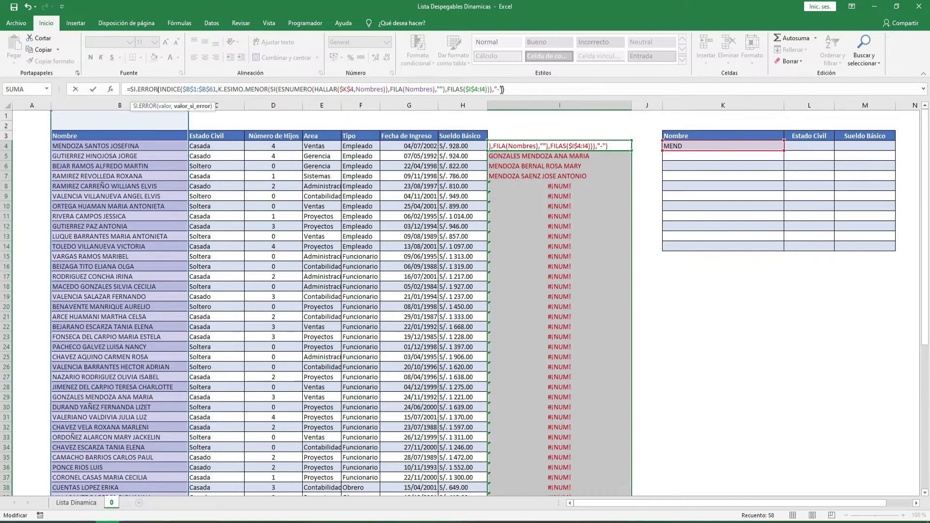
{"action": "key", "text": "ctrl+shift+Return"}
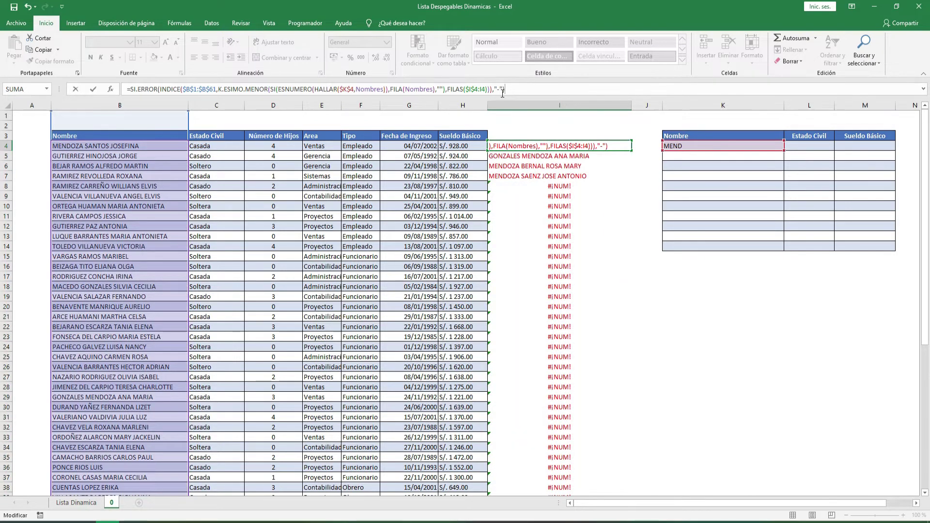
{"action": "key", "text": "ctrl+shift+Return"}
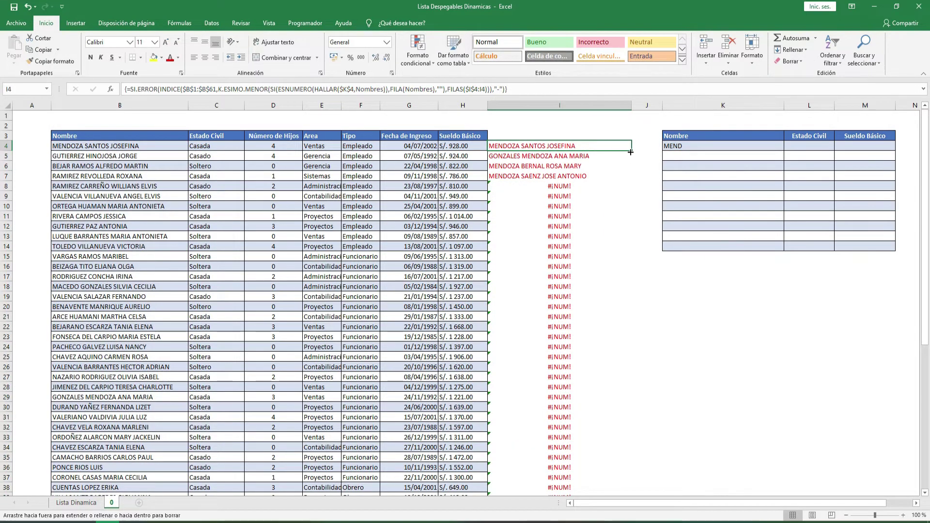
- Fill the SI.ERROR array formula from I4 down to I61 and check the rows without matches
{"action": "double_click", "coordinate": [631, 152]}
{"action": "scroll", "coordinate": [615, 232], "scroll_direction": "down", "scroll_amount": 10}
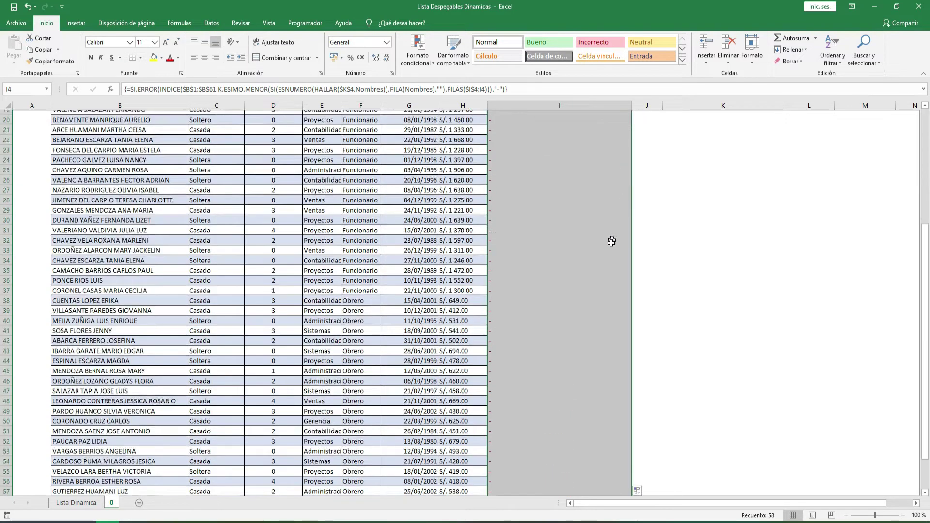
{"action": "scroll", "coordinate": [606, 245], "scroll_direction": "up", "scroll_amount": 10}
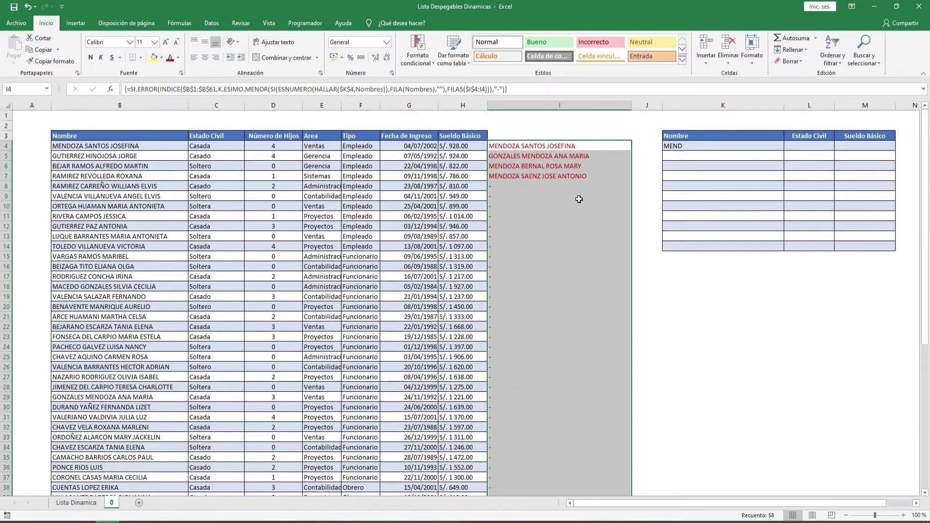
- Define the name ListadoN for the range I4:I61
{"action": "left_click", "coordinate": [548, 146]}
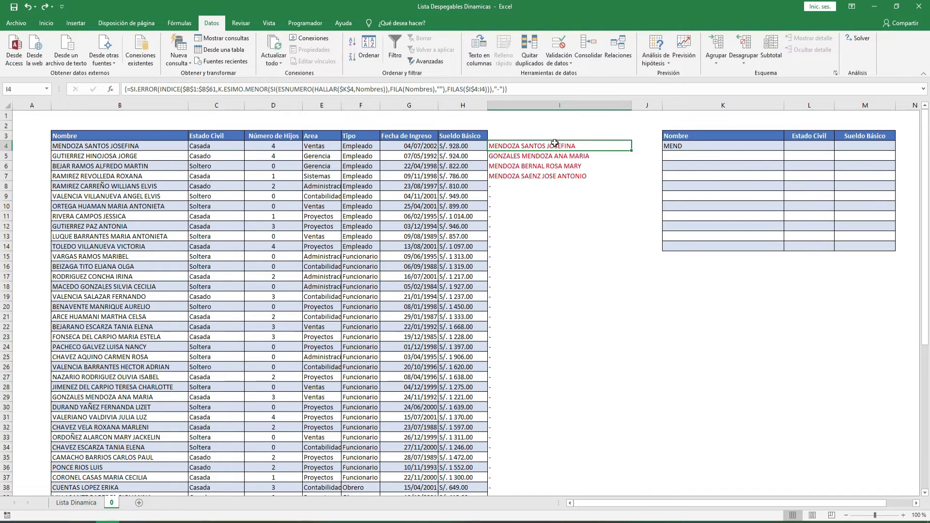
{"action": "key", "text": "ctrl+shift+Down"}
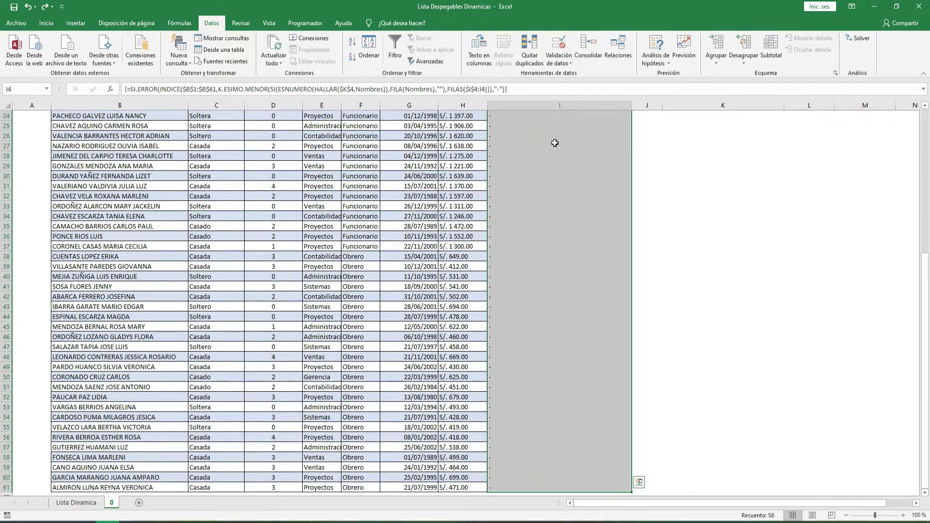
{"action": "scroll", "coordinate": [555, 143], "scroll_direction": "up", "scroll_amount": 8}
{"action": "left_click", "coordinate": [34, 89]}
{"action": "type", "text": "Listado"}
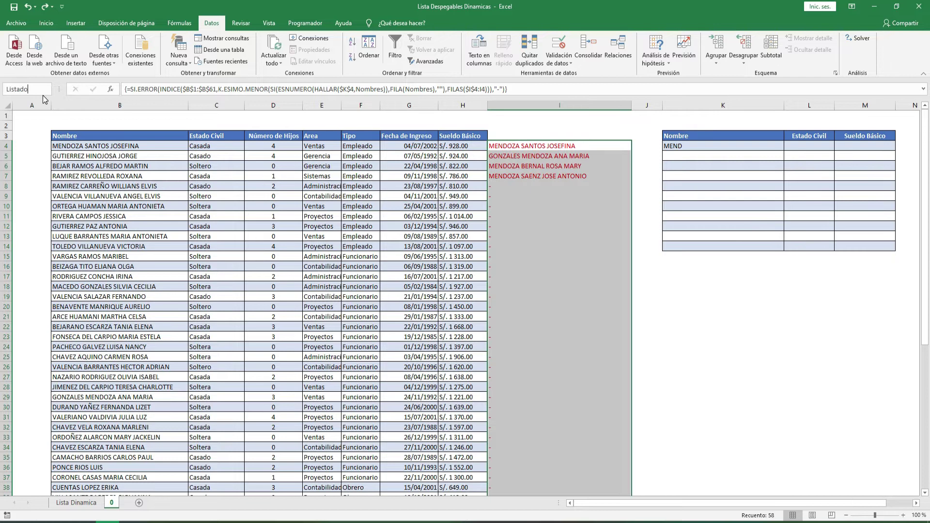
{"action": "key", "text": "Return"}
- Set up data validation on cell K4 to allow a Lista with =ListadoN as its source
{"action": "left_click", "coordinate": [700, 147]}
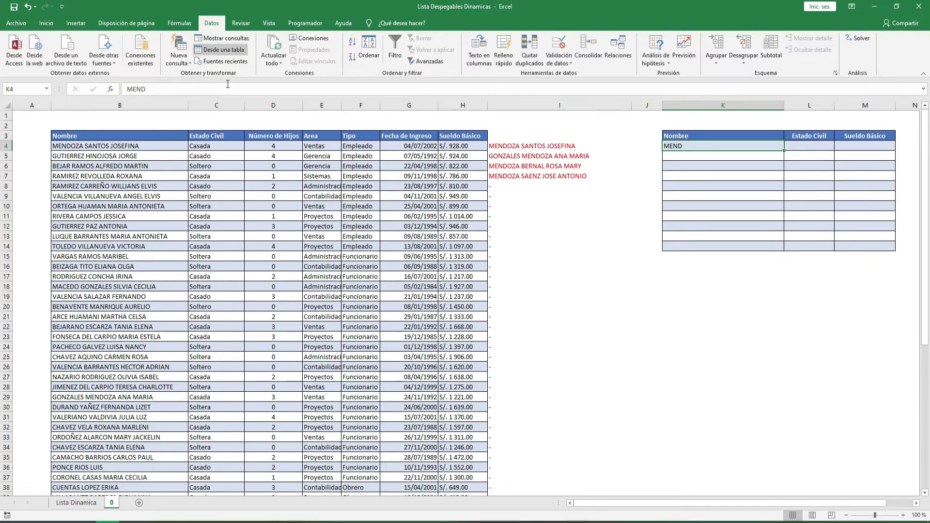
{"action": "left_click", "coordinate": [618, 274]}
{"action": "left_click", "coordinate": [701, 146]}
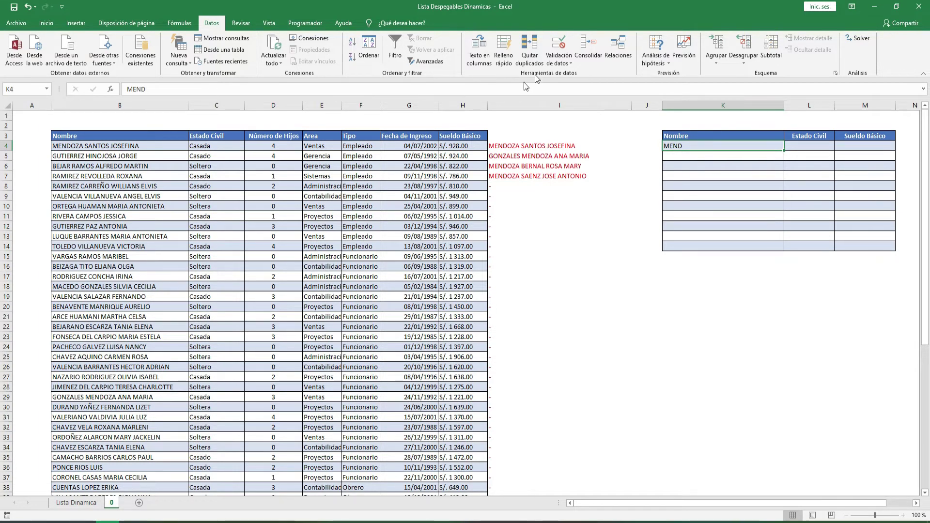
{"action": "left_click", "coordinate": [185, 22]}
{"action": "left_click", "coordinate": [211, 23]}
{"action": "left_click", "coordinate": [560, 62]}
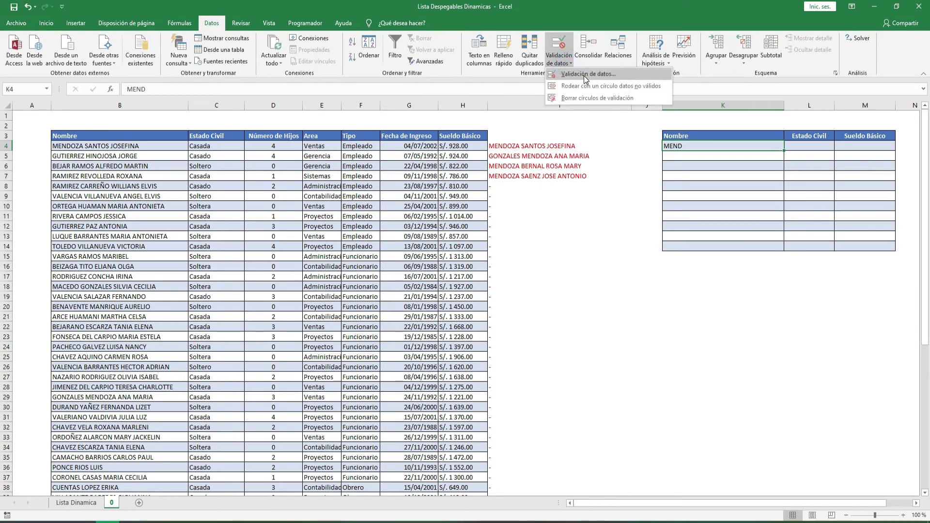
{"action": "left_click", "coordinate": [583, 74]}
{"action": "left_click", "coordinate": [565, 249]}
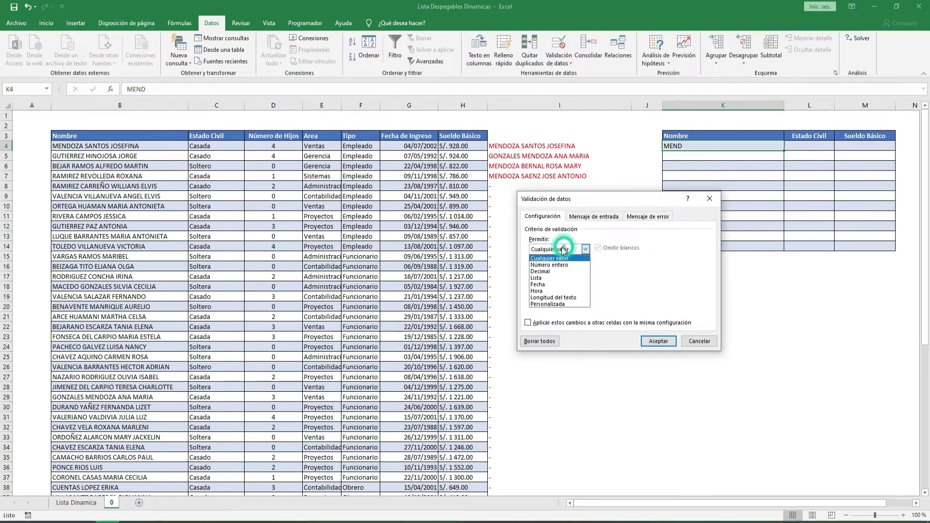
{"action": "left_click", "coordinate": [561, 278]}
{"action": "left_click", "coordinate": [561, 289]}
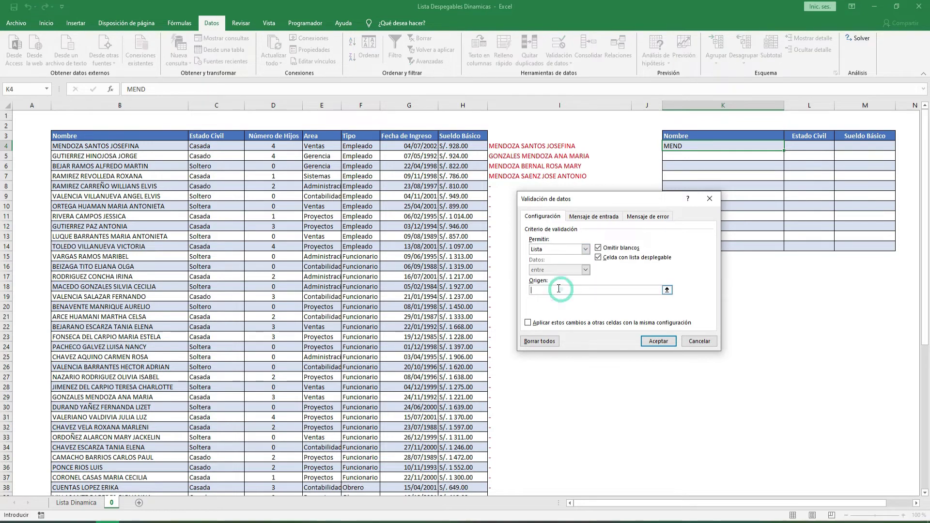
{"action": "type", "text": "=ListadoN"}
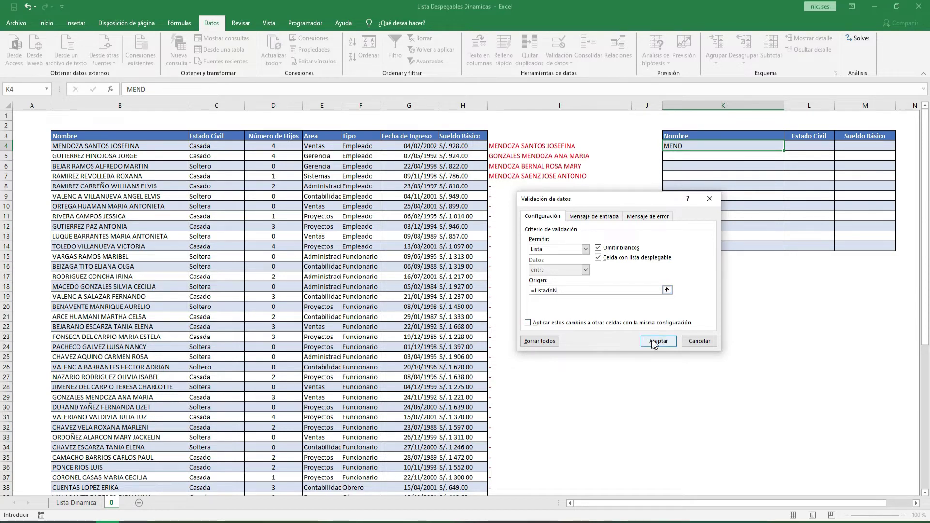
- Turn off both the input message and the error message for K4's validation and apply it
{"action": "left_click", "coordinate": [593, 217]}
{"action": "left_click", "coordinate": [643, 216]}
{"action": "left_click", "coordinate": [608, 216]}
{"action": "left_click", "coordinate": [648, 218]}
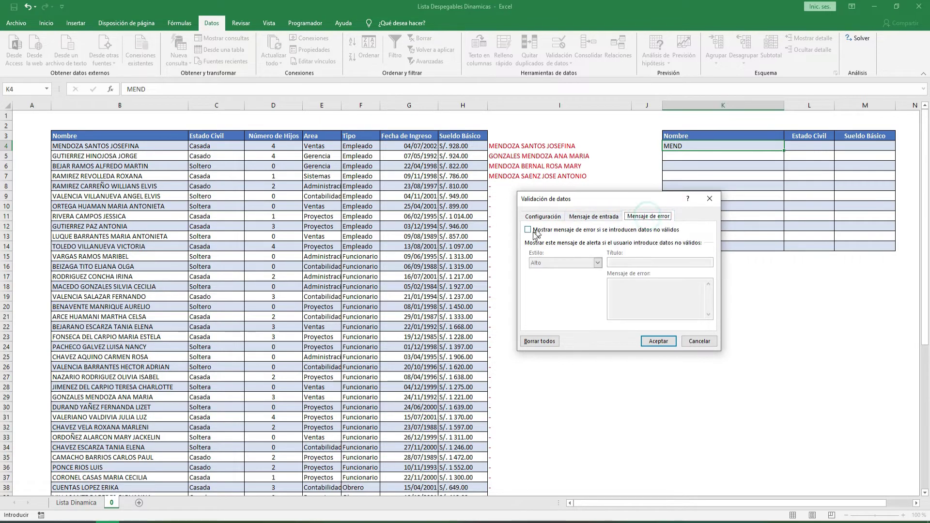
{"action": "left_click", "coordinate": [591, 216]}
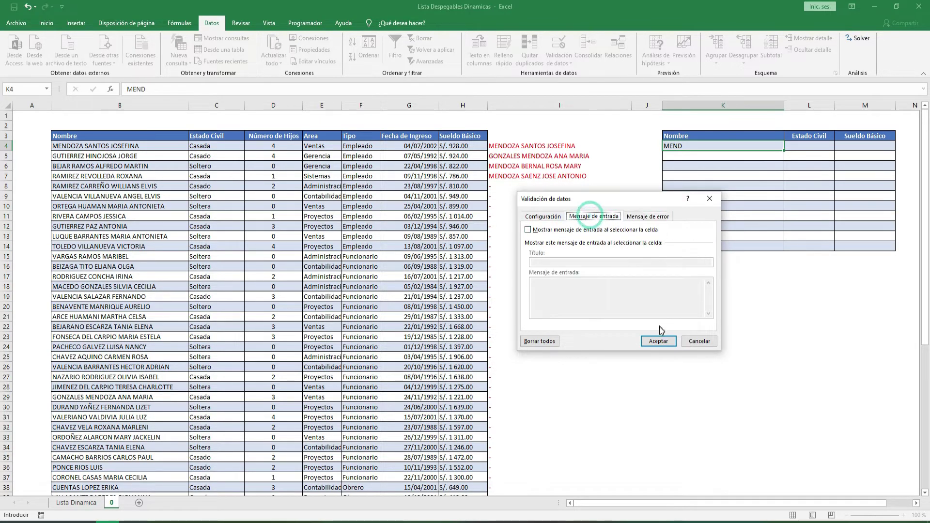
{"action": "left_click", "coordinate": [658, 339]}
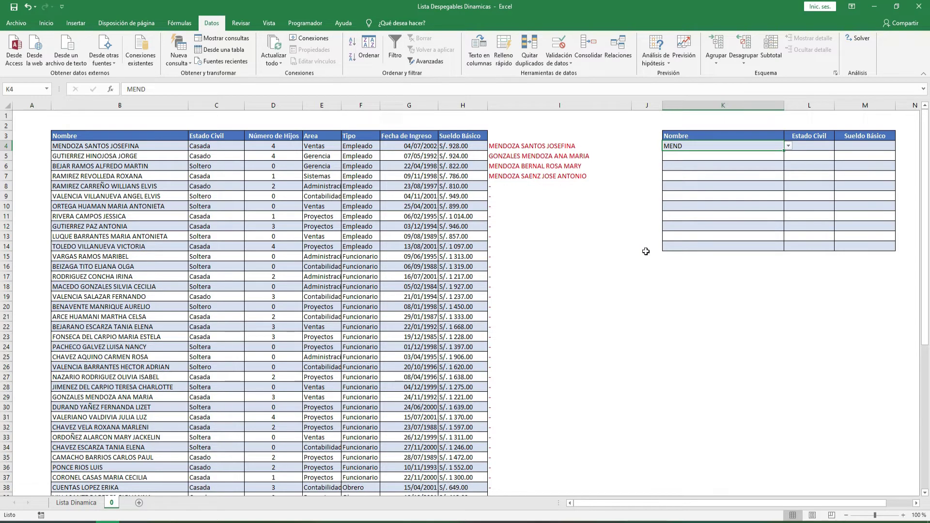
- Test K4's drop-down by picking the second matching name and reopening the list
{"action": "left_click", "coordinate": [788, 146]}
{"action": "left_click", "coordinate": [764, 158]}
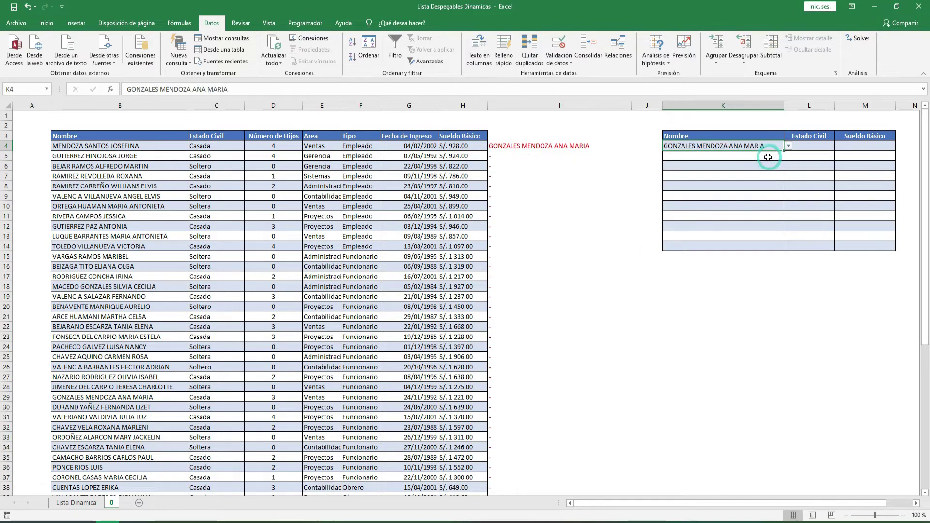
{"action": "left_click", "coordinate": [788, 146]}
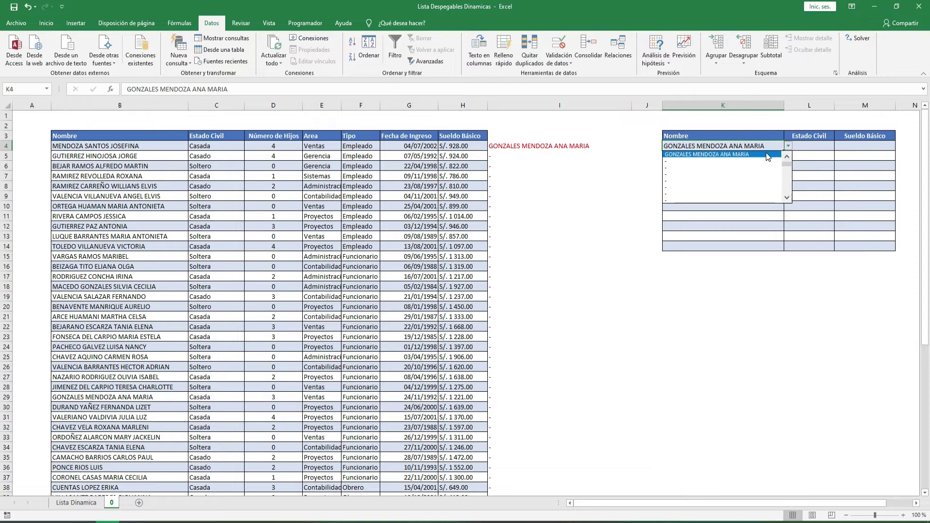
{"action": "left_click", "coordinate": [743, 201]}
- Search for GUT in K4, check the matches in column I, and re-enter MEND in K4
{"action": "left_click", "coordinate": [722, 147]}
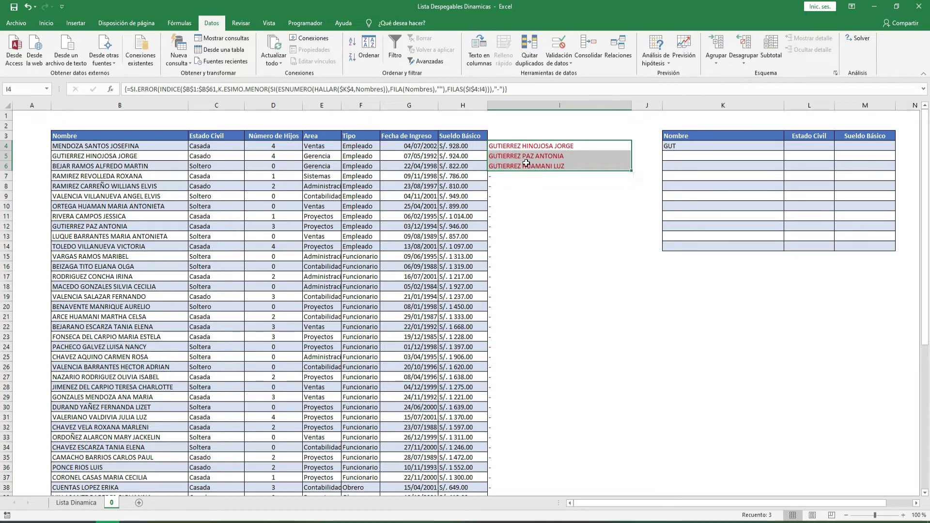
{"action": "left_click", "coordinate": [709, 145]}
{"action": "type", "text": "MEND"}
{"action": "key", "text": "Return"}
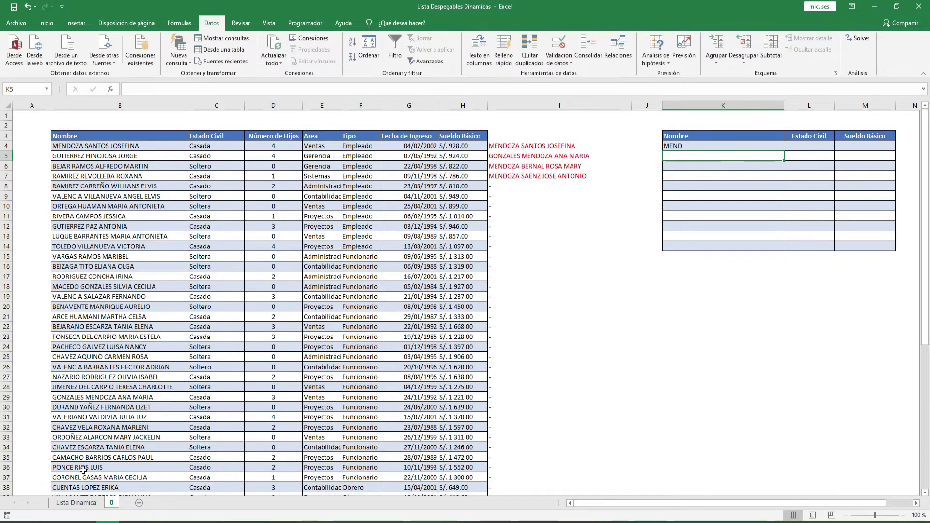
- Look at the Lista Dinamica sheet for comparison, and inspect K4 and the I4 formula on sheet 0
{"action": "left_click", "coordinate": [76, 502]}
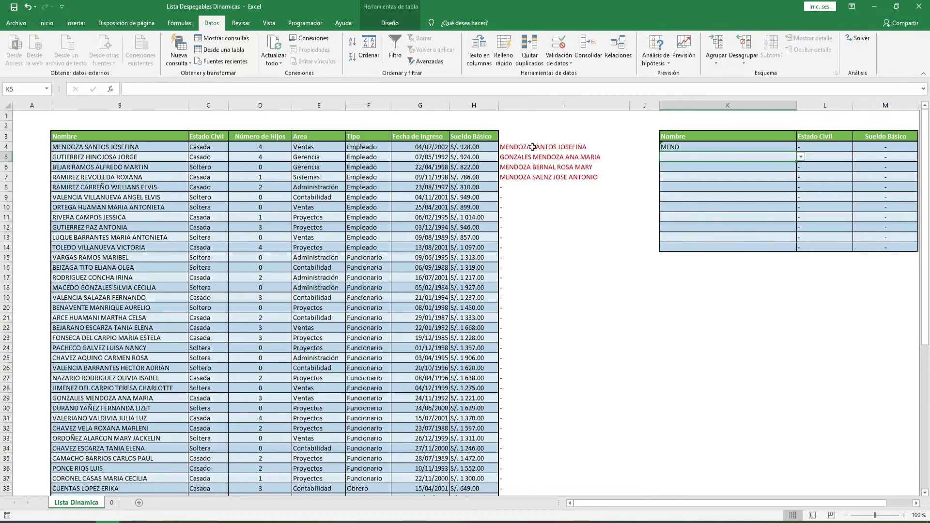
{"action": "left_click", "coordinate": [113, 502]}
{"action": "left_click", "coordinate": [683, 144]}
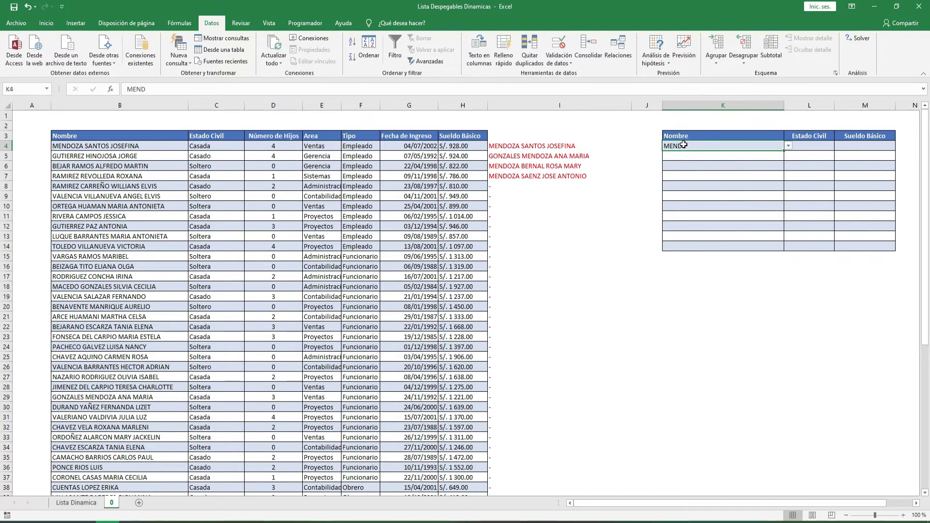
{"action": "left_click", "coordinate": [529, 145]}
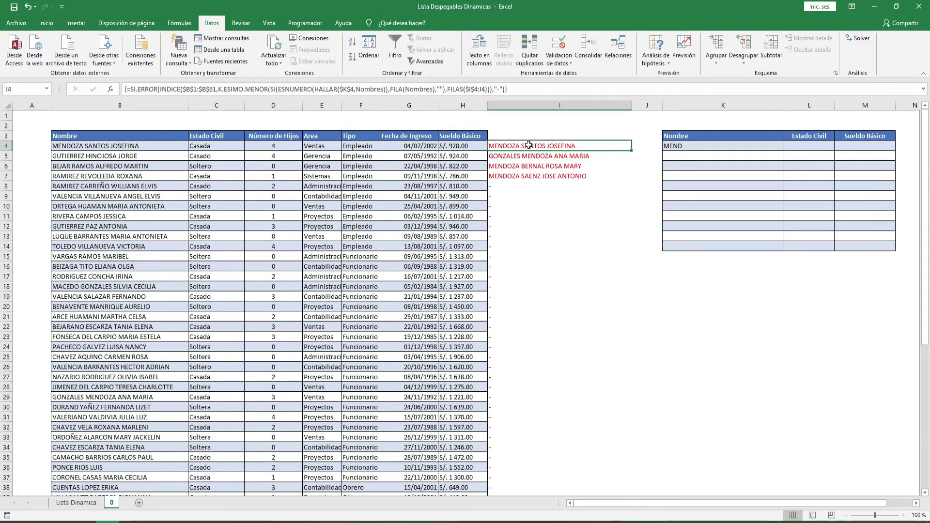
- Try picking the fourth matching name from K4's drop-down, and put MEND back in K4
{"action": "left_click", "coordinate": [707, 147]}
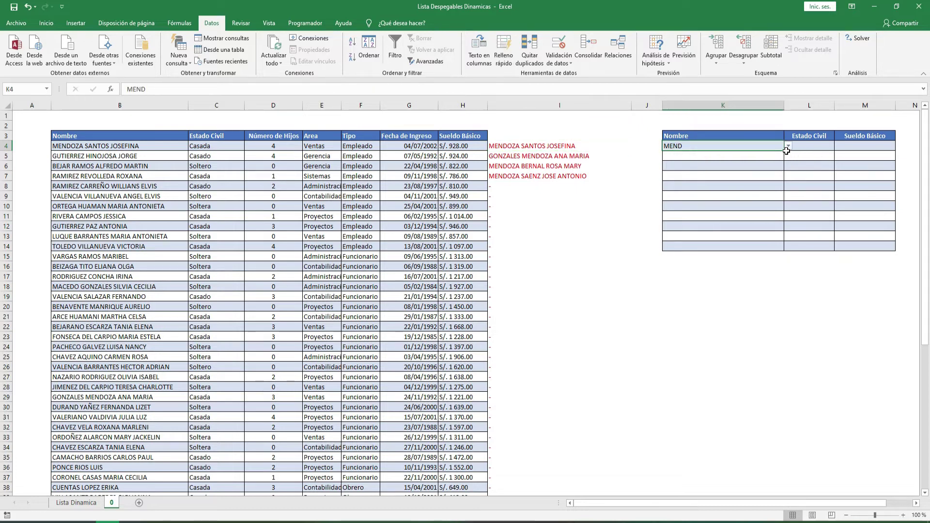
{"action": "left_click", "coordinate": [788, 146]}
{"action": "left_click", "coordinate": [706, 173]}
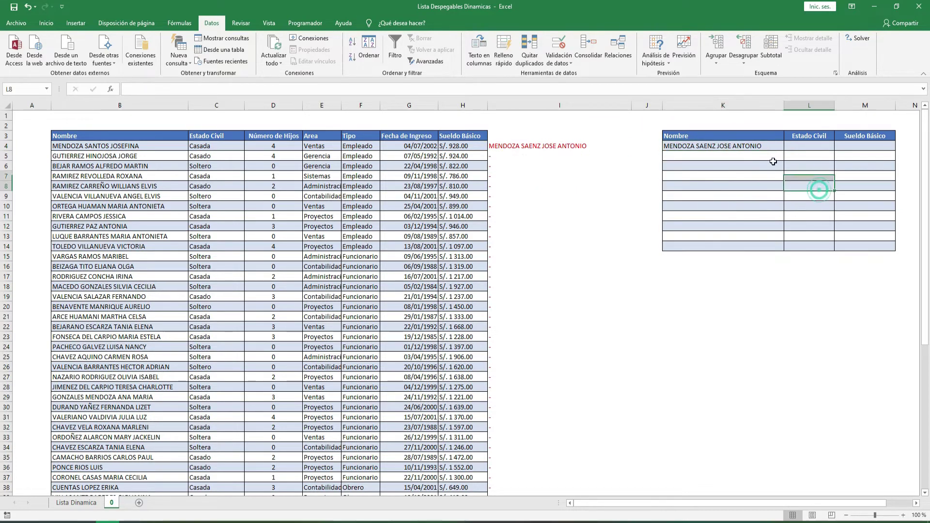
{"action": "type", "text": "MEND"}
{"action": "key", "text": "ctrl+Return"}
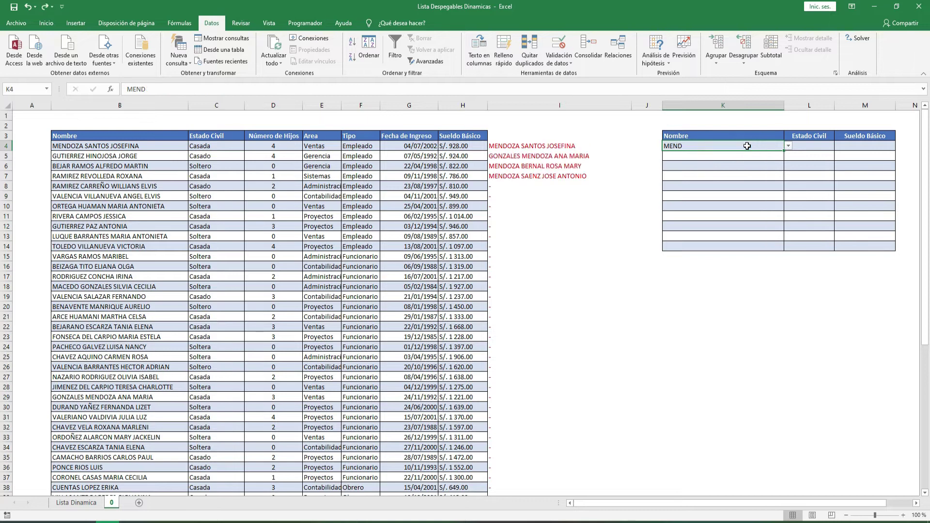
- Fill K4 down to K14 without formatting and left-align the filled Nombre cells
{"action": "left_click_drag", "start_coordinate": [784, 152], "coordinate": [784, 250]}
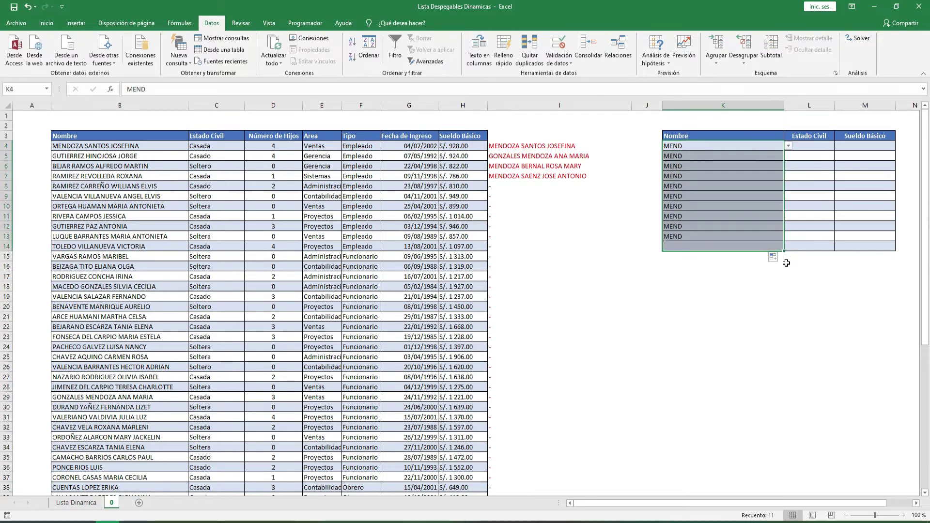
{"action": "left_click", "coordinate": [774, 257]}
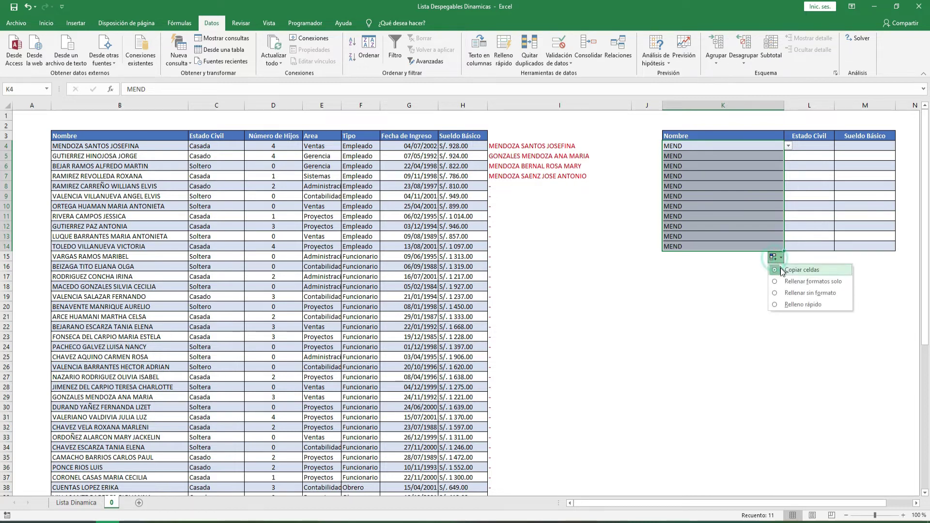
{"action": "left_click", "coordinate": [792, 294]}
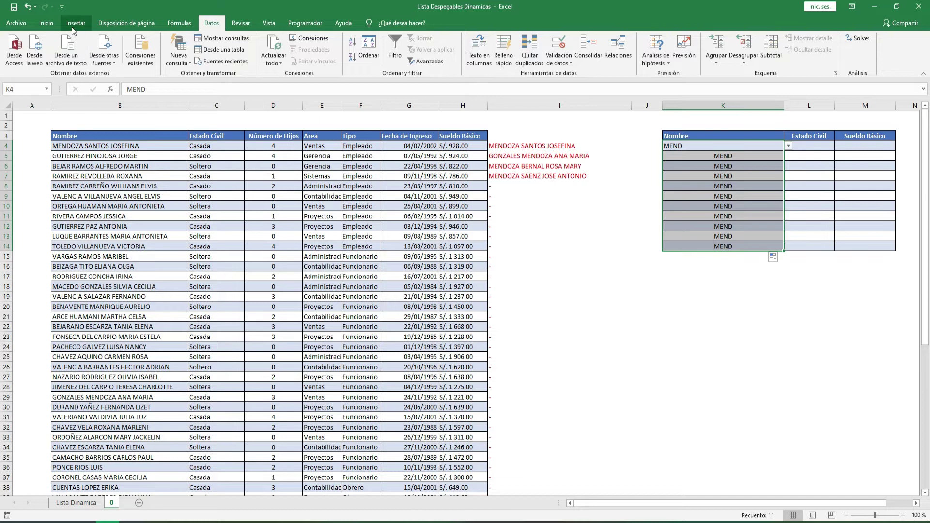
{"action": "left_click", "coordinate": [46, 22]}
{"action": "left_click", "coordinate": [194, 58]}
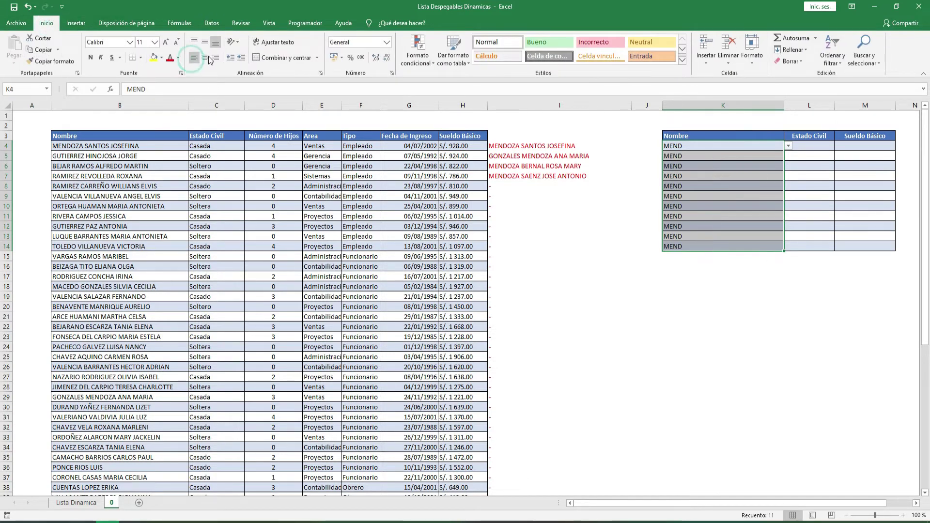
- Clear the copied search text from K5:K14
{"action": "left_click", "coordinate": [702, 156]}
{"action": "left_click_drag", "start_coordinate": [702, 191], "coordinate": [701, 248]}
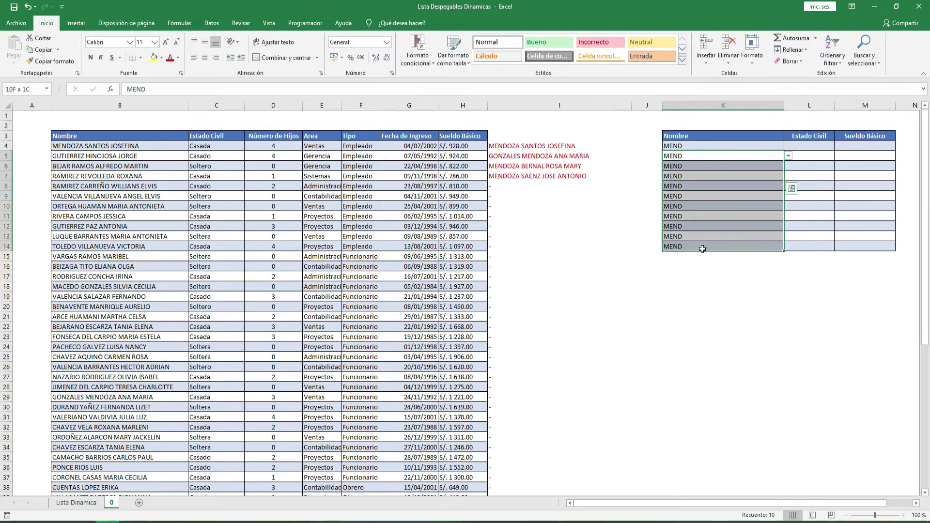
{"action": "key", "text": "Delete"}
- Enter GUT in K5 and check whether the matches in column I respond to it
{"action": "left_click", "coordinate": [692, 157]}
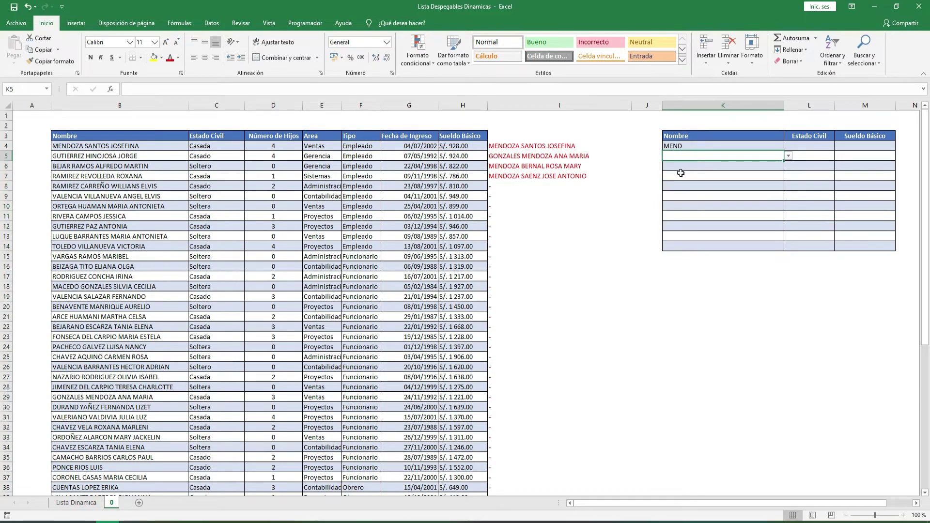
{"action": "type", "text": "GUT"}
{"action": "key", "text": "ctrl+Return"}
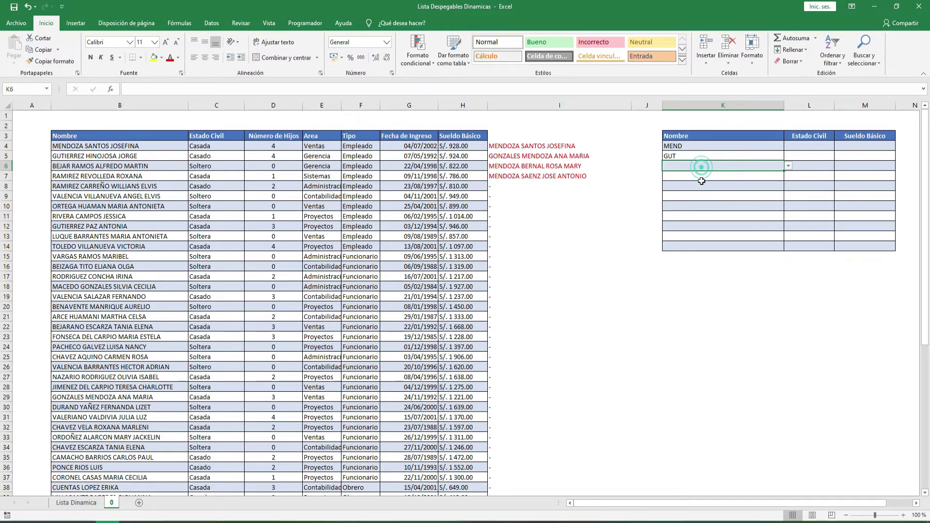
{"action": "left_click", "coordinate": [703, 234]}
{"action": "left_click", "coordinate": [704, 196]}
{"action": "left_click", "coordinate": [694, 155]}
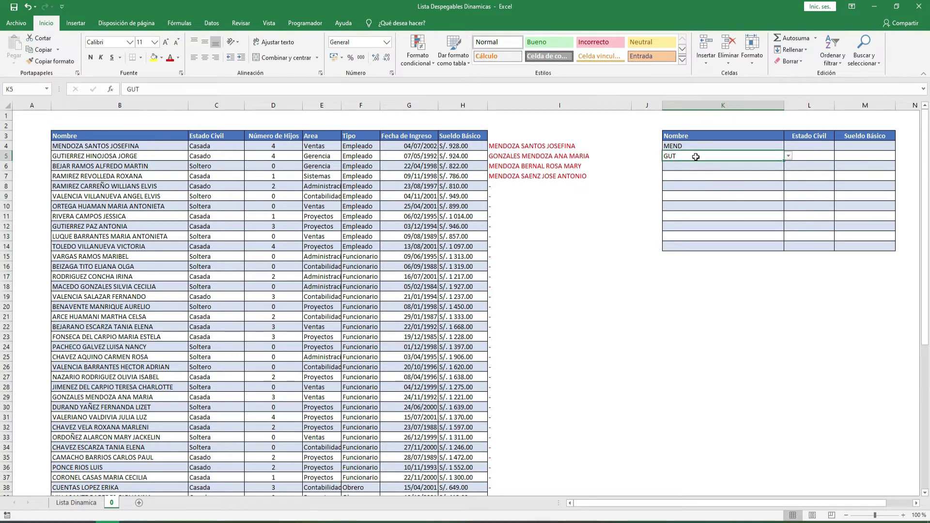
{"action": "left_click_drag", "start_coordinate": [521, 146], "coordinate": [527, 176]}
- Enter the test formula =CELDA("contenido") in I1 and accept the circular reference
{"action": "left_click", "coordinate": [583, 116]}
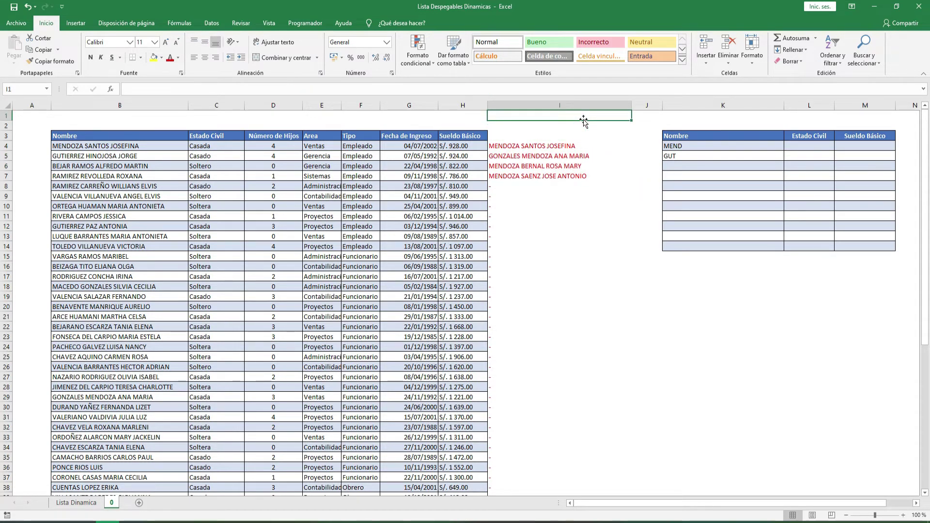
{"action": "type", "text": "=CEL"}
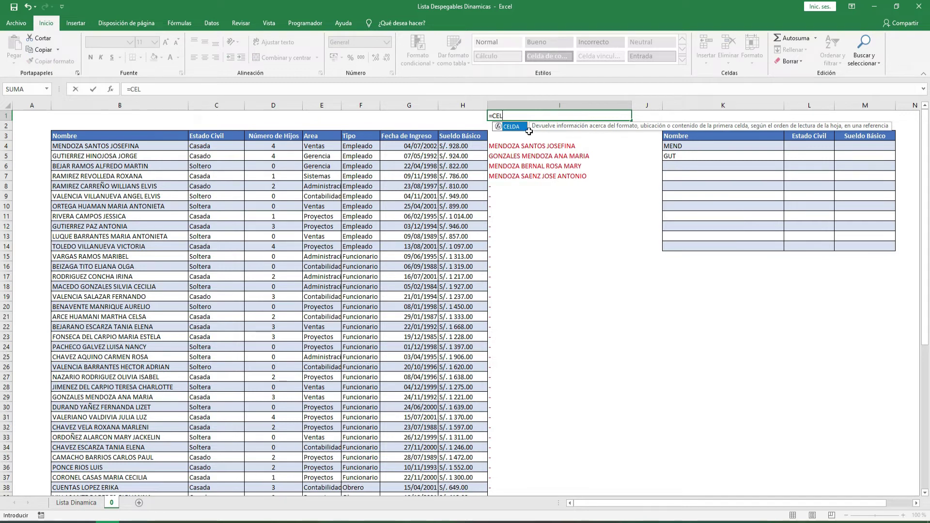
{"action": "double_click", "coordinate": [515, 128]}
{"action": "double_click", "coordinate": [546, 160]}
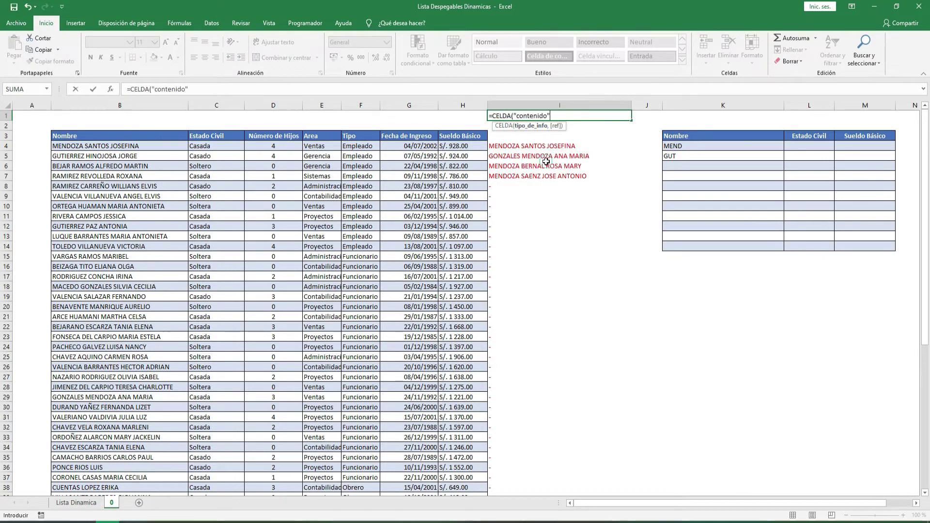
{"action": "key", "text": "Return"}
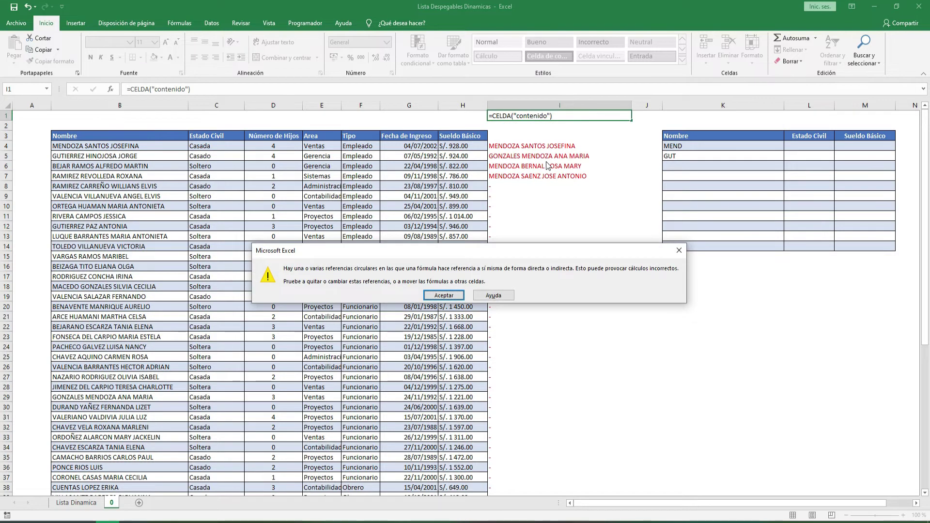
{"action": "key", "text": "Return"}
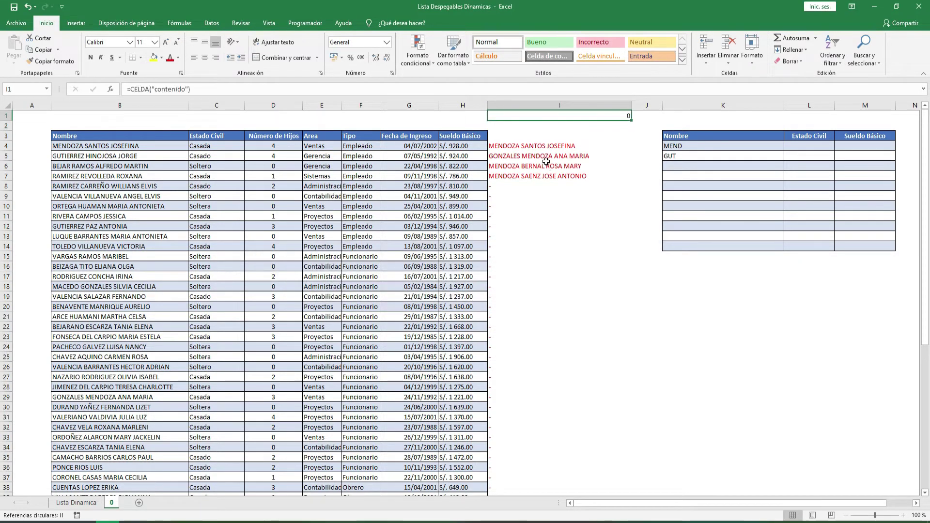
- Test the I1 formula by entering 15 in K1 and 30 in L1
{"action": "key", "text": "Right"}
{"action": "key", "text": "Right"}
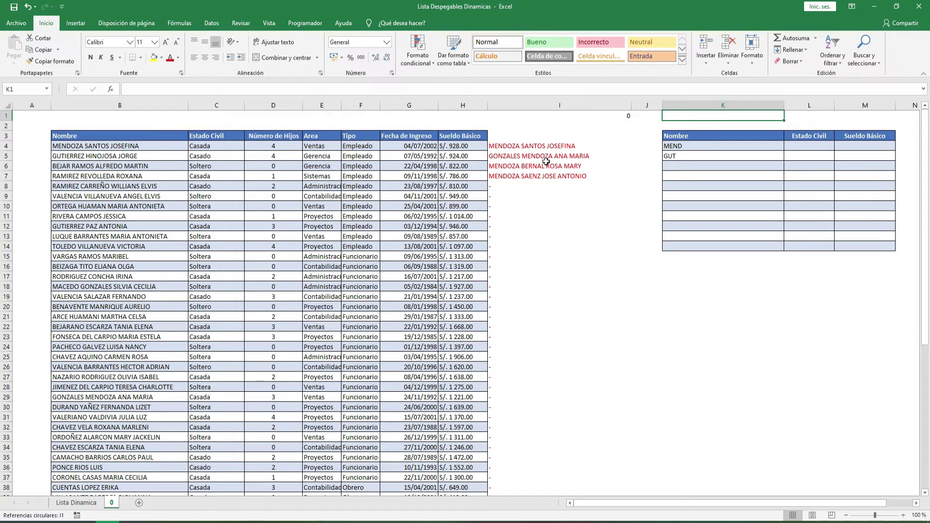
{"action": "type", "text": "15"}
{"action": "key", "text": "Return"}
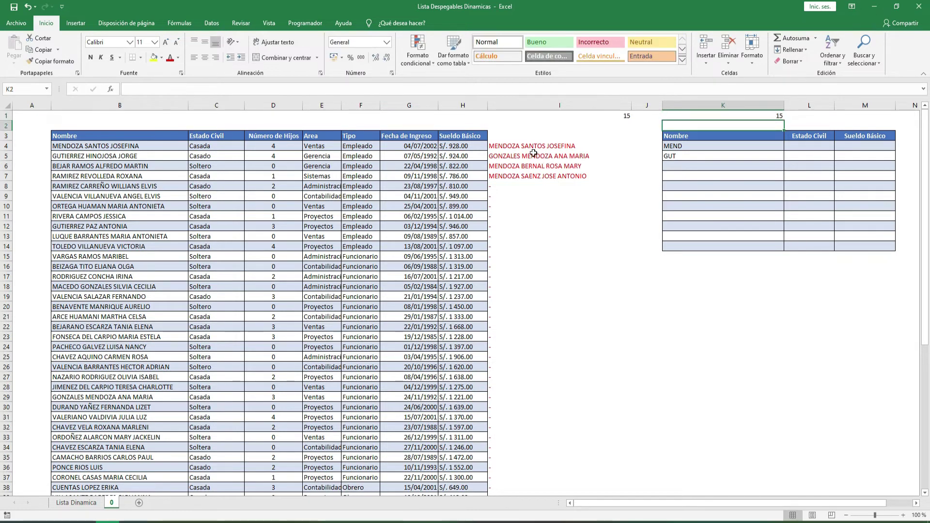
{"action": "left_click", "coordinate": [619, 119]}
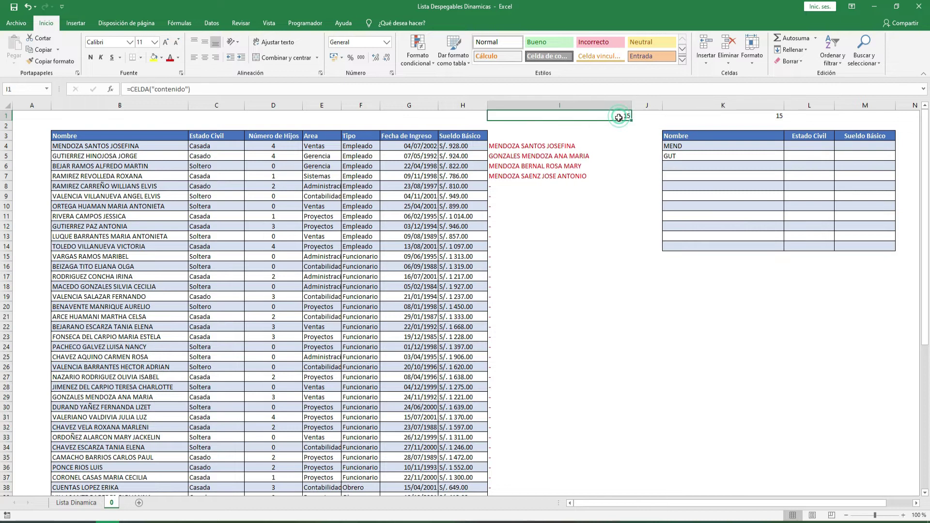
{"action": "left_click", "coordinate": [811, 118]}
{"action": "type", "text": "30"}
{"action": "key", "text": "Return"}
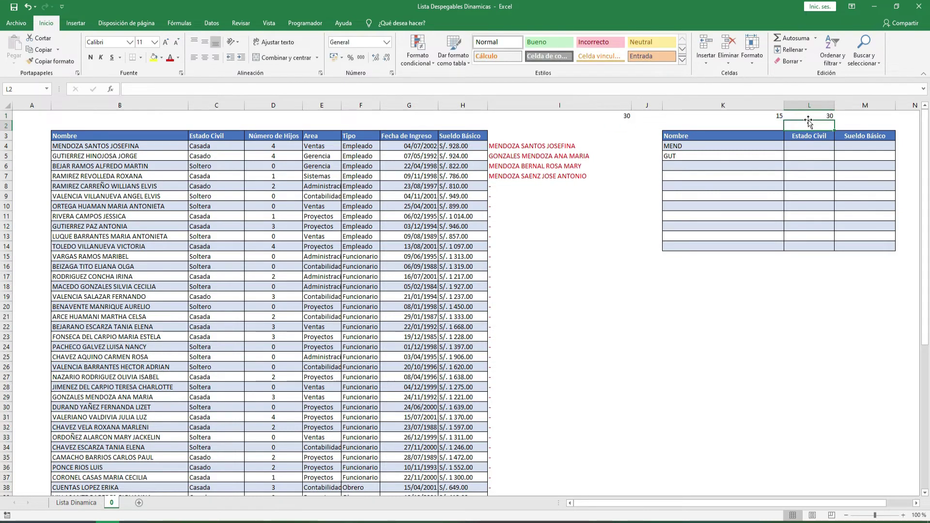
- Test the I1 formula with HO in M1, and clear the test cells I1:M1
{"action": "left_click", "coordinate": [860, 115]}
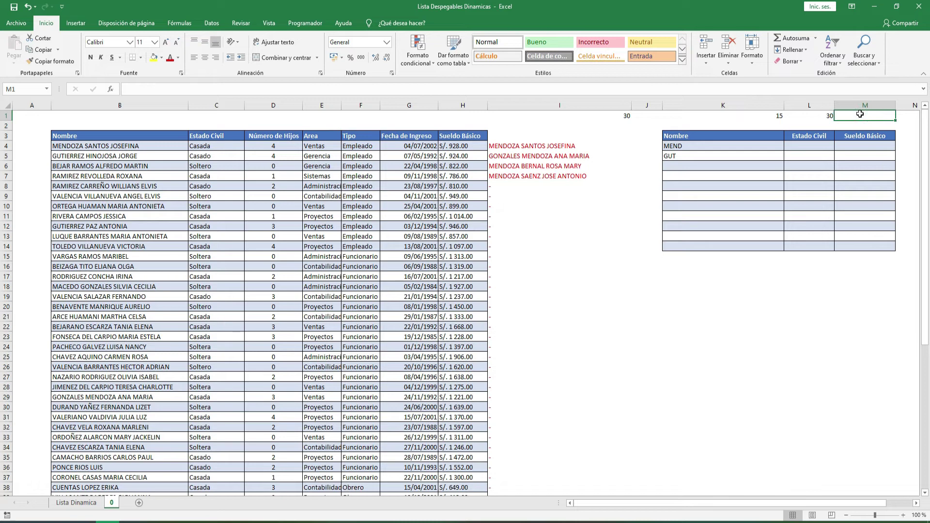
{"action": "type", "text": "HO"}
{"action": "key", "text": "Return"}
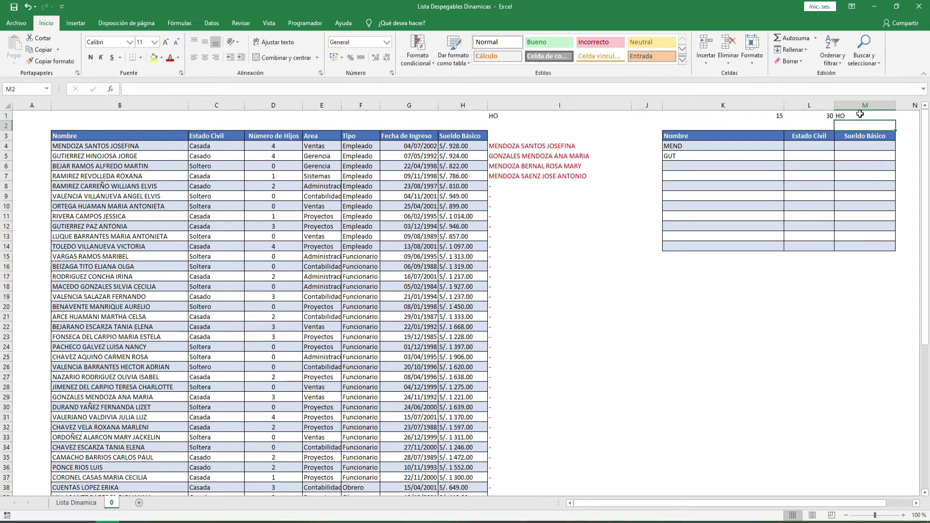
{"action": "left_click", "coordinate": [567, 118]}
{"action": "left_click_drag", "start_coordinate": [847, 119], "coordinate": [551, 115]}
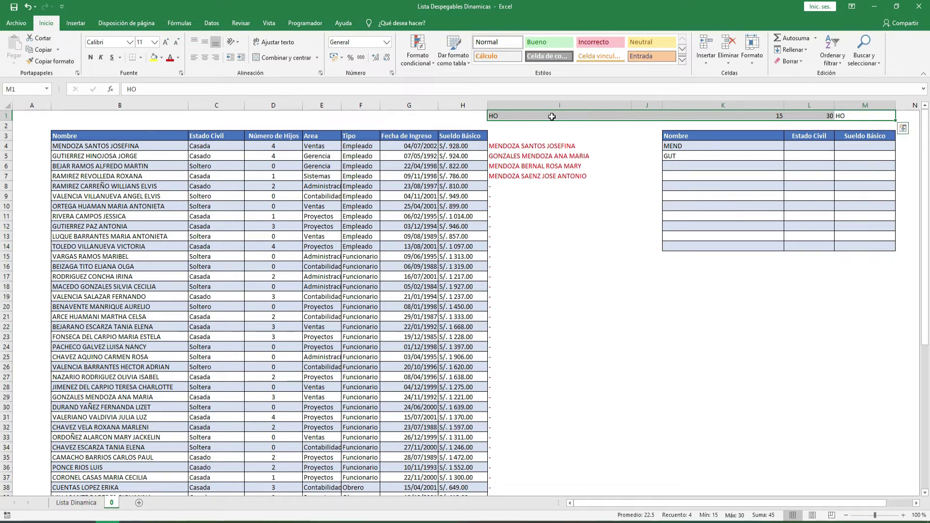
{"action": "key", "text": "Delete"}
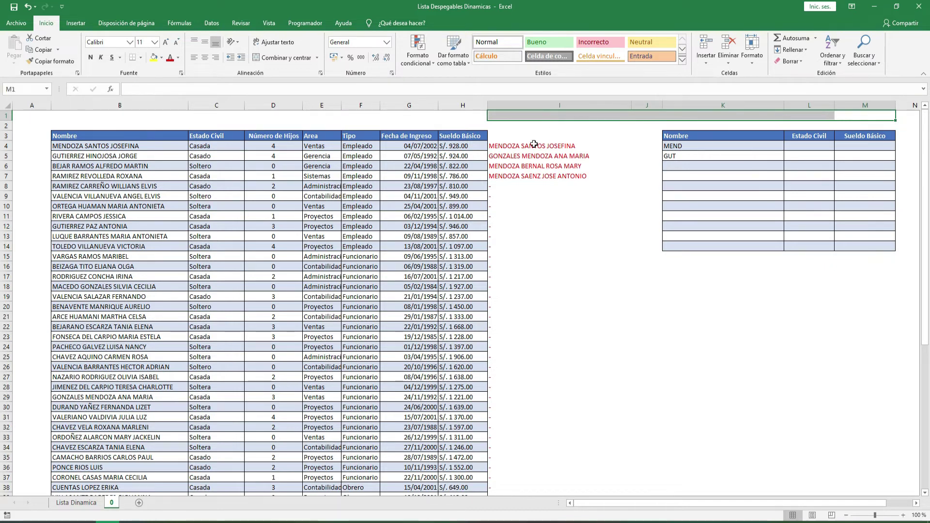
- Compare the search cells in K4:K14 with the matches listed in column I
{"action": "left_click", "coordinate": [523, 144]}
{"action": "left_click_drag", "start_coordinate": [685, 145], "coordinate": [688, 249]}
{"action": "left_click", "coordinate": [694, 158]}
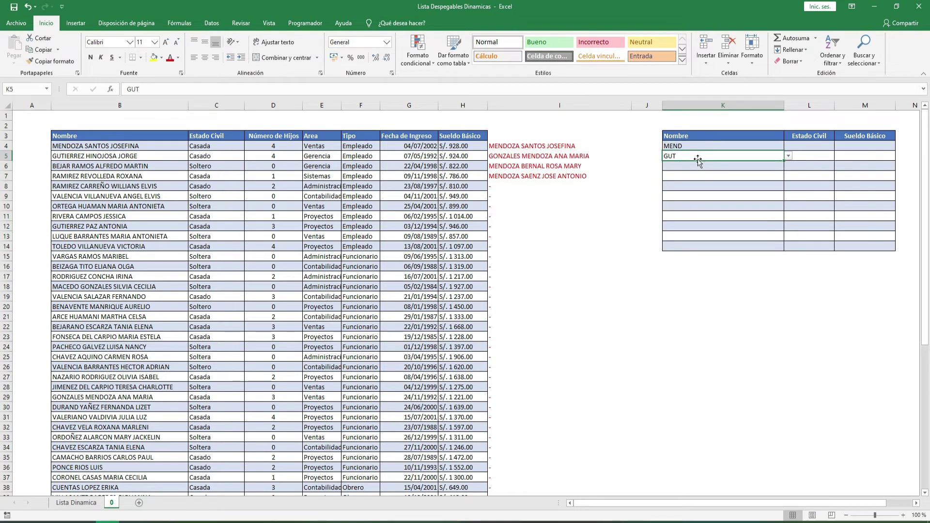
{"action": "left_click", "coordinate": [695, 165]}
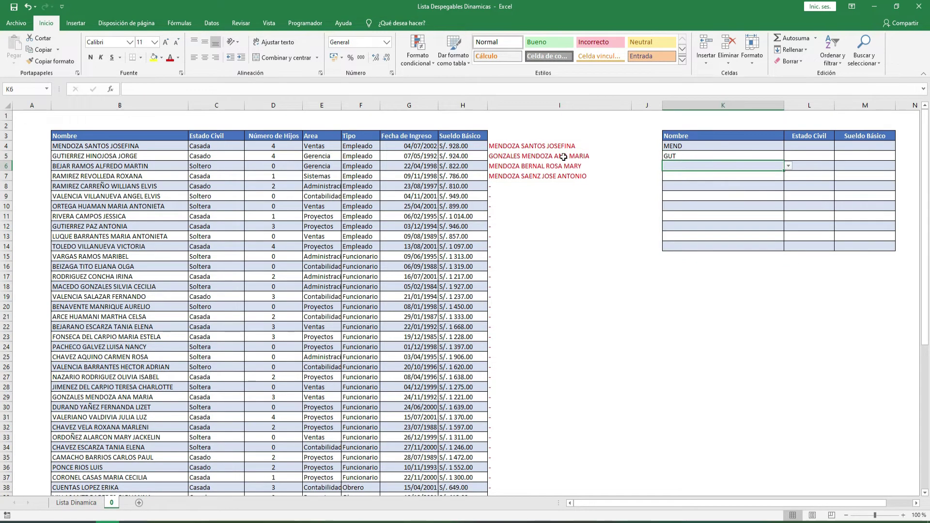
{"action": "left_click_drag", "start_coordinate": [541, 146], "coordinate": [546, 176]}
- Replace $K$4 with CELDA("contenido") in I4's HALLAR function, re-enter it as an array formula, and accept the circular reference
{"action": "left_click", "coordinate": [539, 147]}
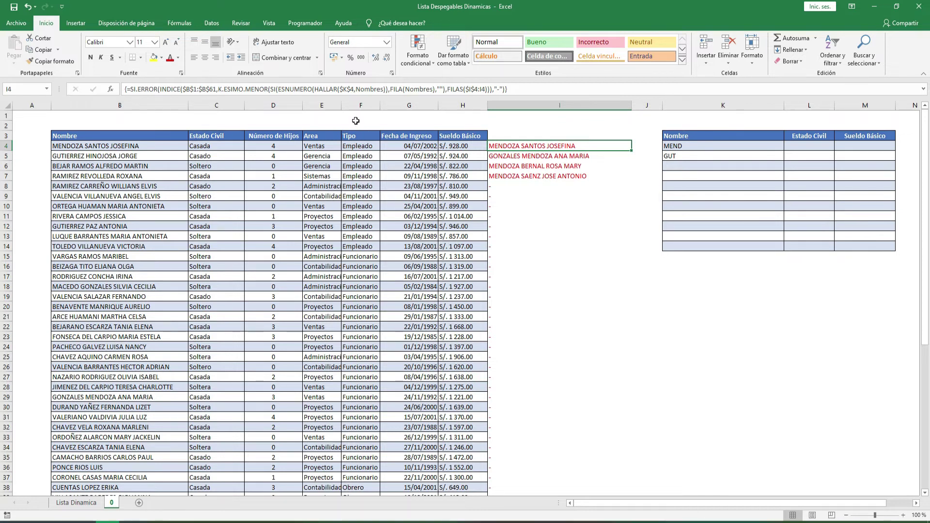
{"action": "left_click", "coordinate": [354, 89]}
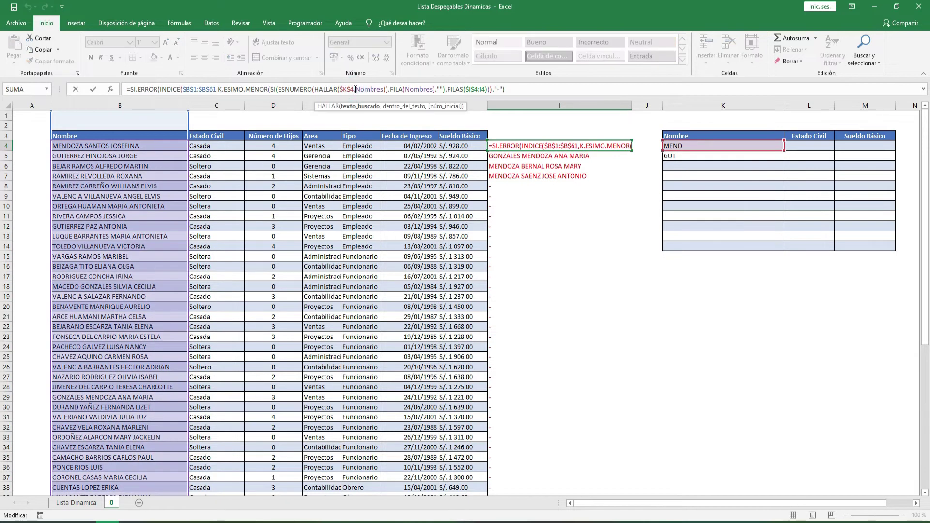
{"action": "left_click_drag", "start_coordinate": [355, 89], "coordinate": [342, 89]}
{"action": "type", "text": "CELDA("}
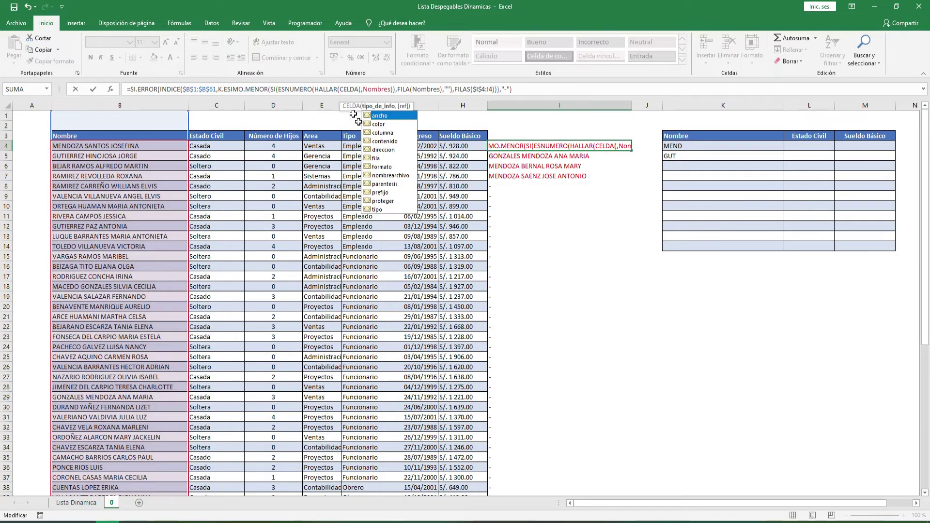
{"action": "left_click", "coordinate": [389, 141]}
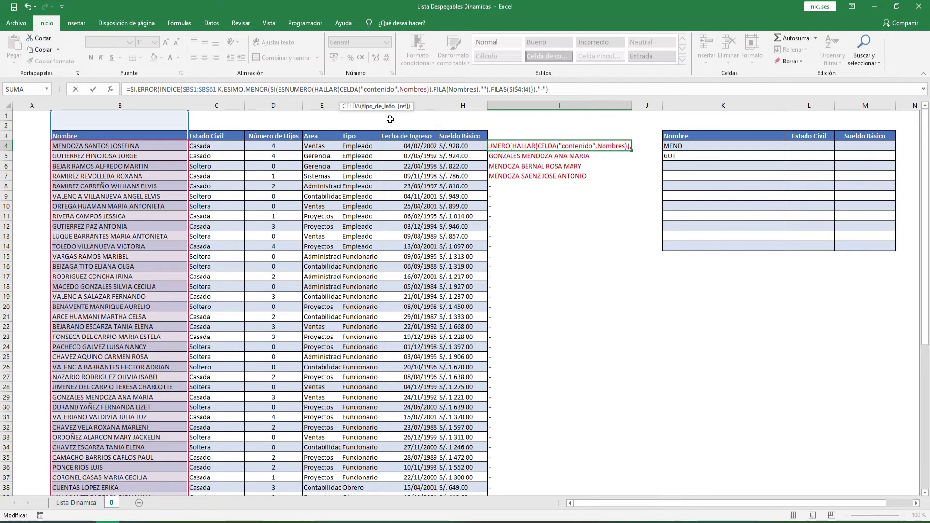
{"action": "type", "text": ")"}
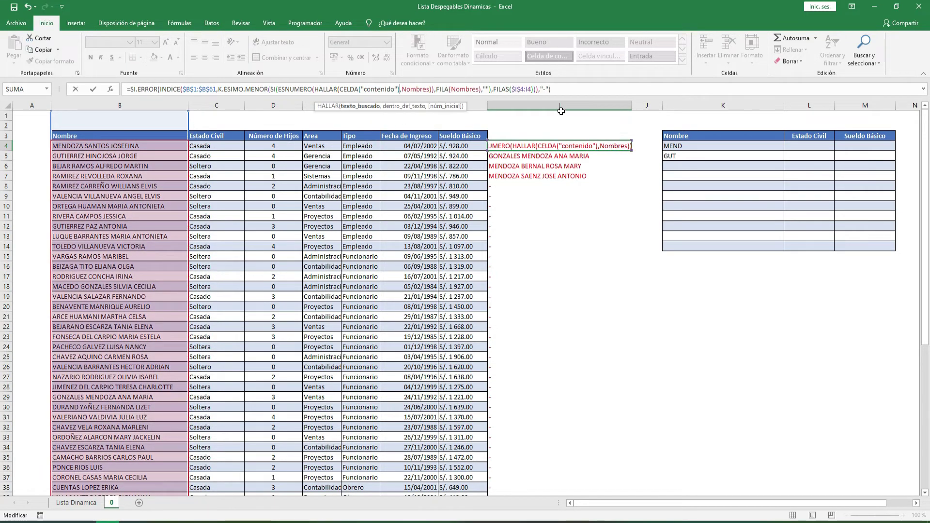
{"action": "left_click", "coordinate": [591, 95]}
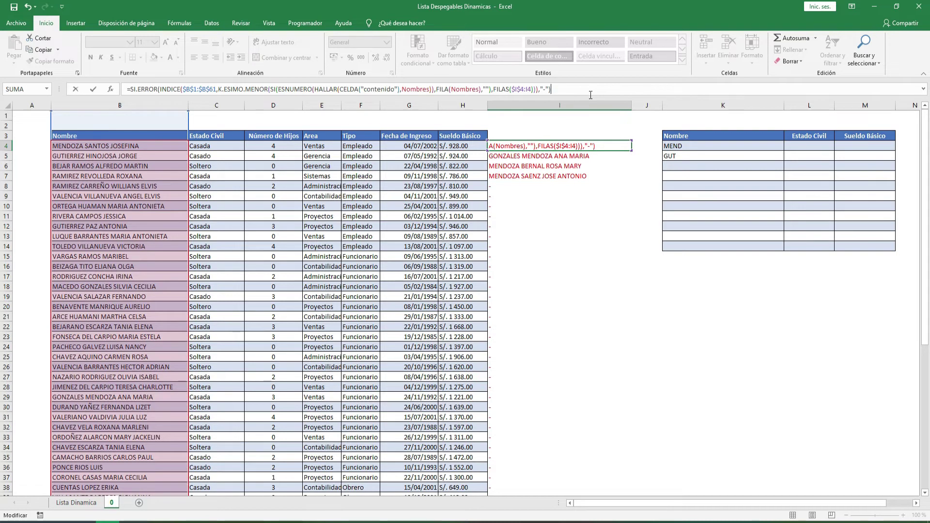
{"action": "key", "text": "ctrl+shift+Return"}
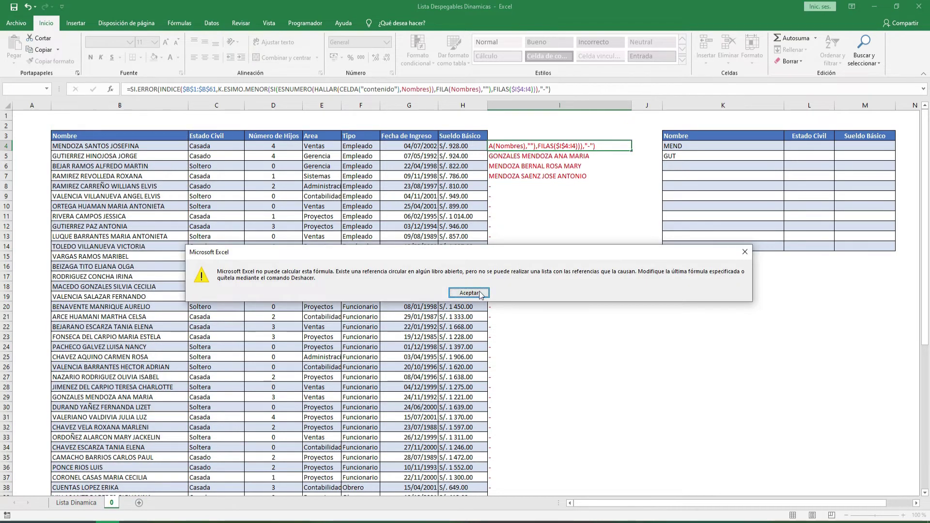
{"action": "left_click", "coordinate": [479, 291]}
- Fill the revised I4 array formula down column I to the end of the employee list
{"action": "double_click", "coordinate": [630, 150]}
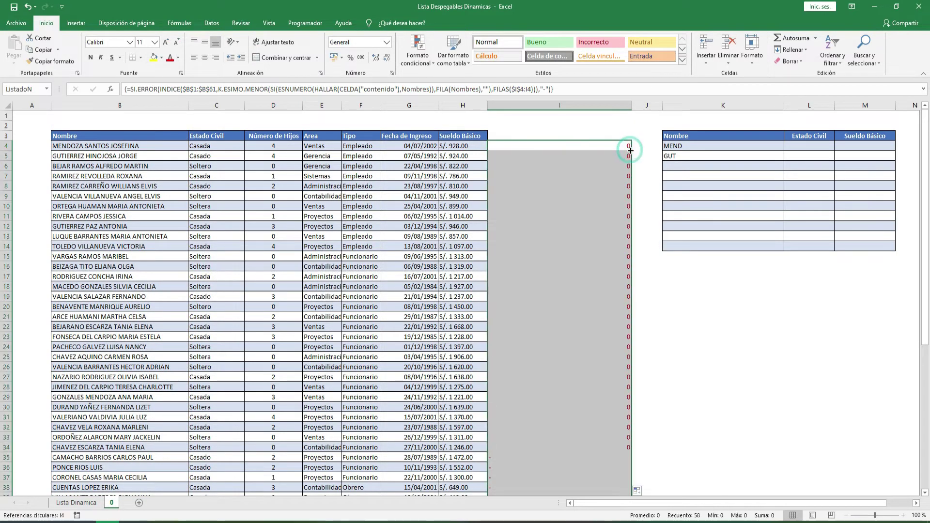
{"action": "scroll", "coordinate": [624, 313], "scroll_direction": "down", "scroll_amount": 9}
{"action": "scroll", "coordinate": [621, 316], "scroll_direction": "up", "scroll_amount": 9}
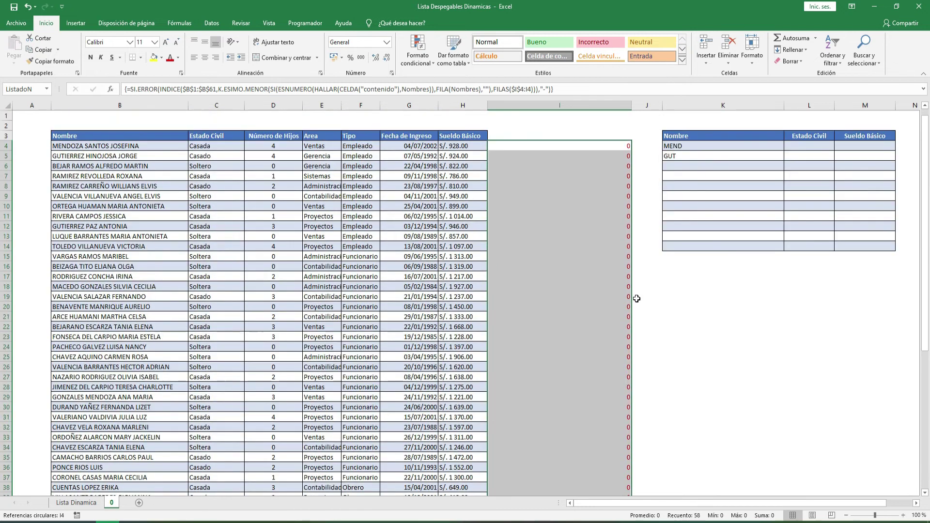
- Re-enter MEND in K4 and open its drop-down to test the revised search
{"action": "left_click", "coordinate": [710, 147]}
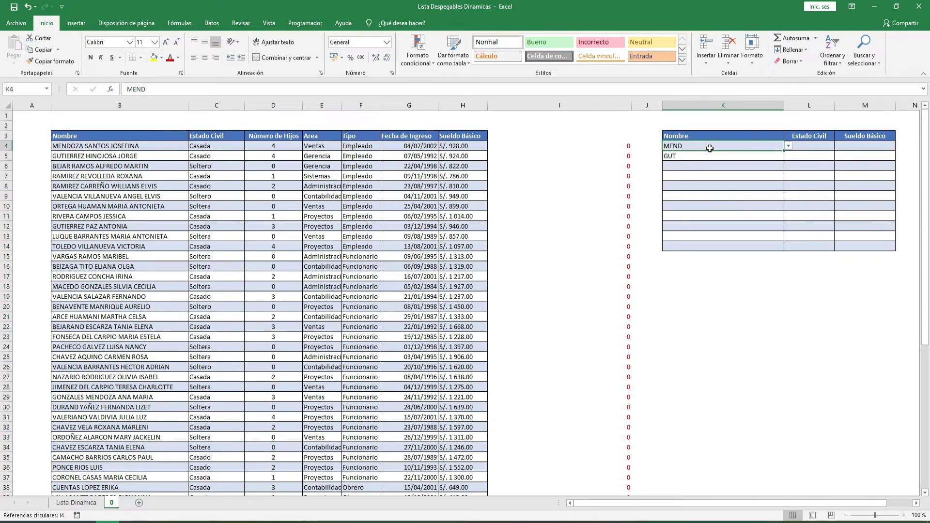
{"action": "type", "text": "MEND"}
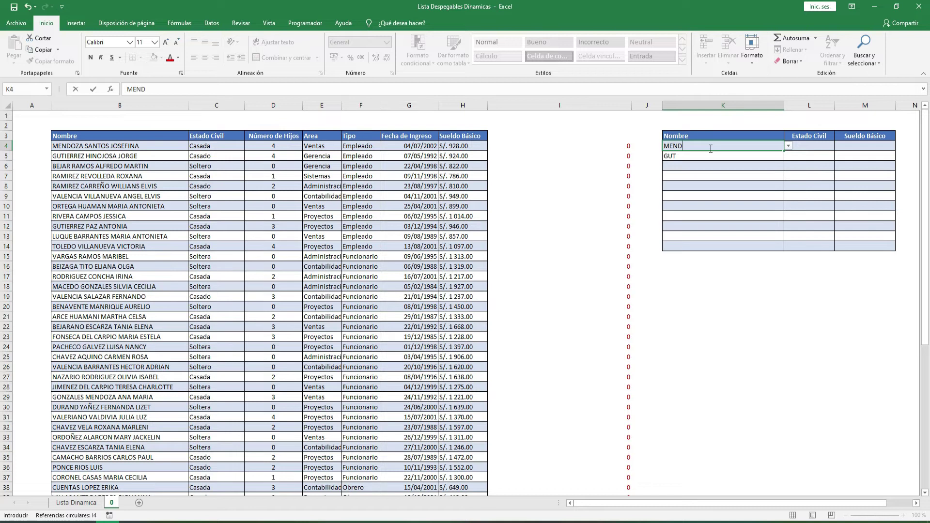
{"action": "left_click", "coordinate": [790, 145]}
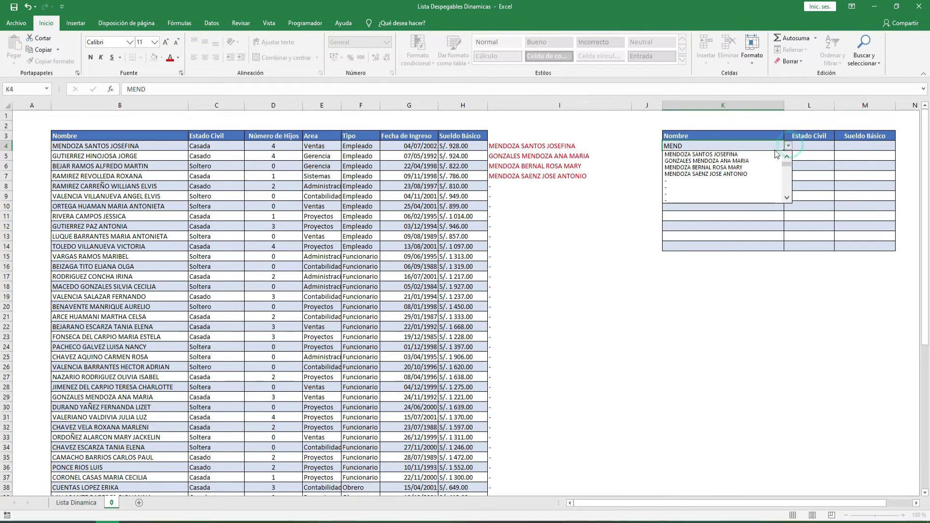
- Fill K4:K6 from the searchable drop-downs, using the first MEND match, the employee in B5, and the first match for vill
{"action": "left_click", "coordinate": [755, 153]}
{"action": "left_click", "coordinate": [727, 166]}
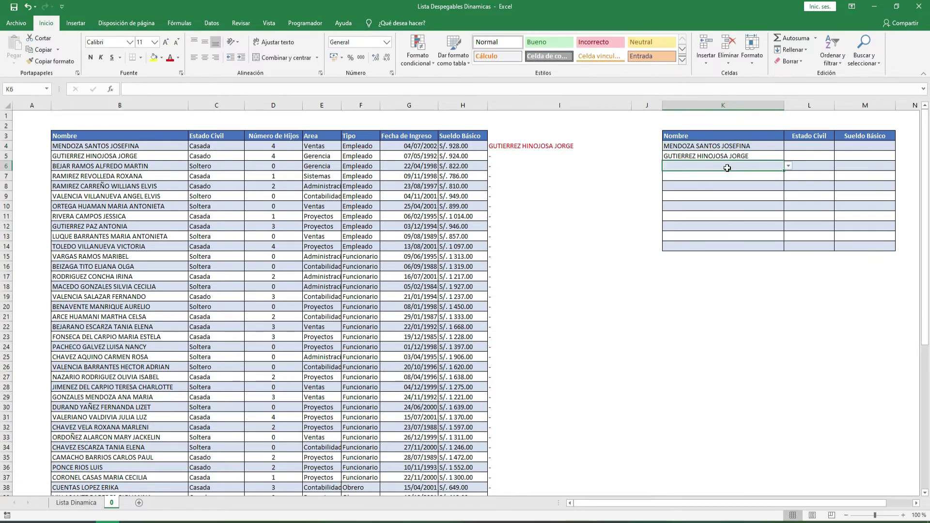
{"action": "type", "text": "vi"}
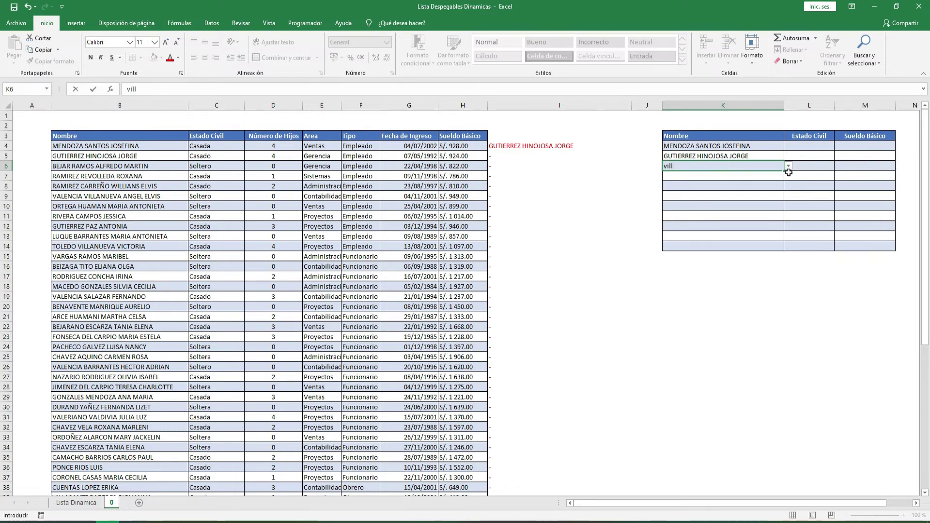
{"action": "type", "text": "ll"}
{"action": "left_click", "coordinate": [789, 166]}
{"action": "left_click", "coordinate": [715, 177]}
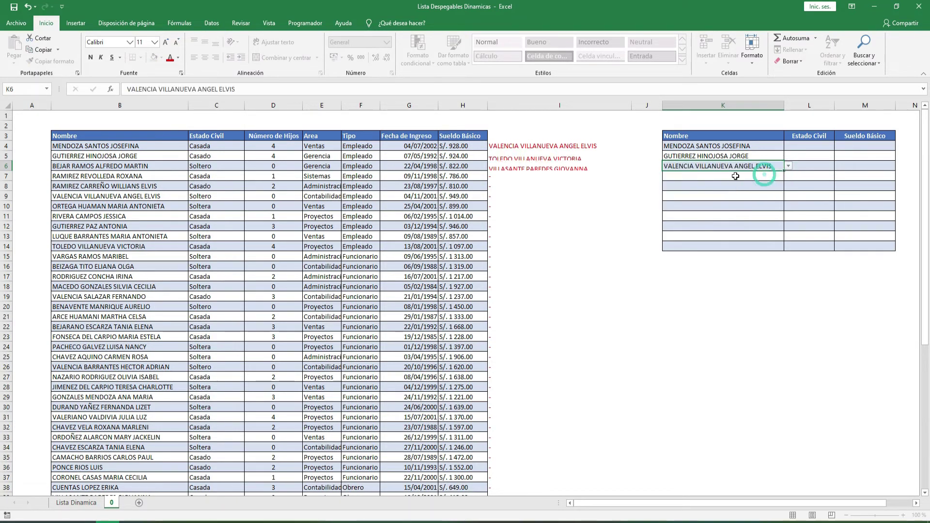
- Search for rod in K7 and choose the first matching employee from its drop-down
{"action": "left_click", "coordinate": [716, 177]}
{"action": "type", "text": "rod"}
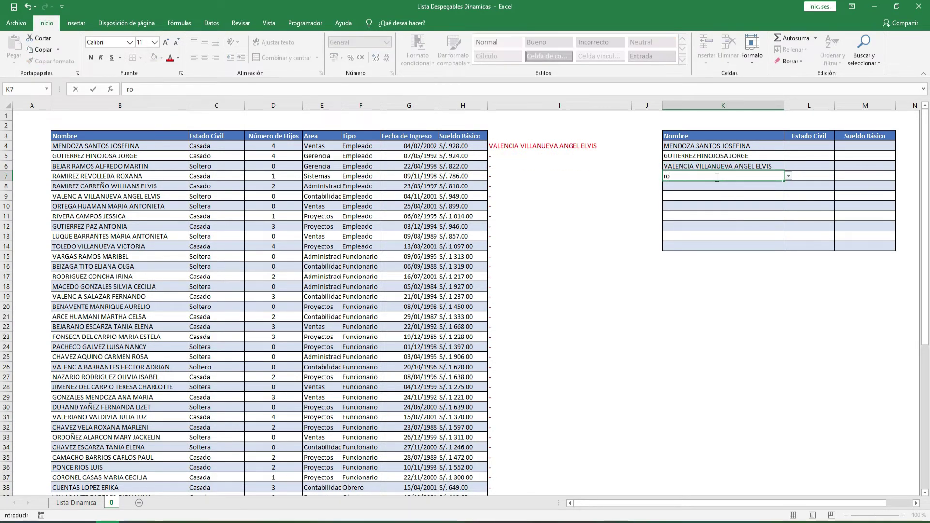
{"action": "left_click", "coordinate": [789, 177]}
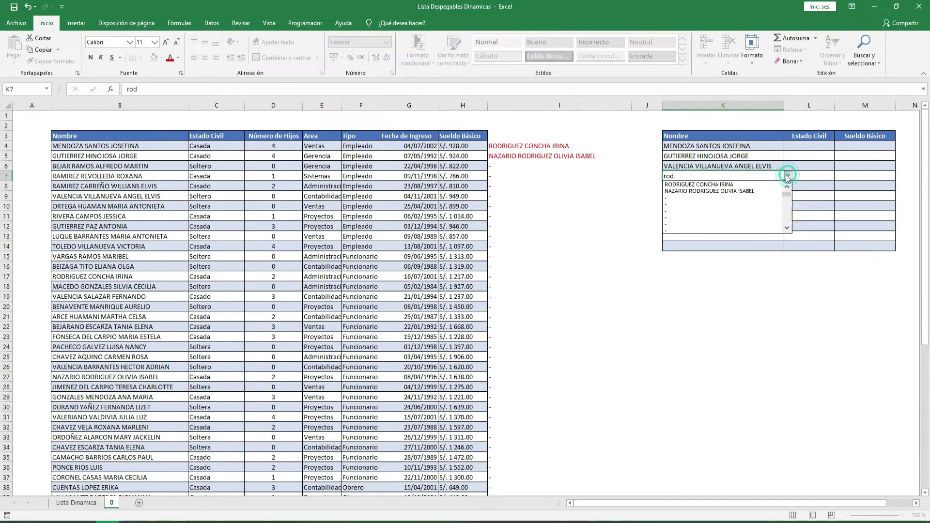
{"action": "left_click", "coordinate": [770, 184]}
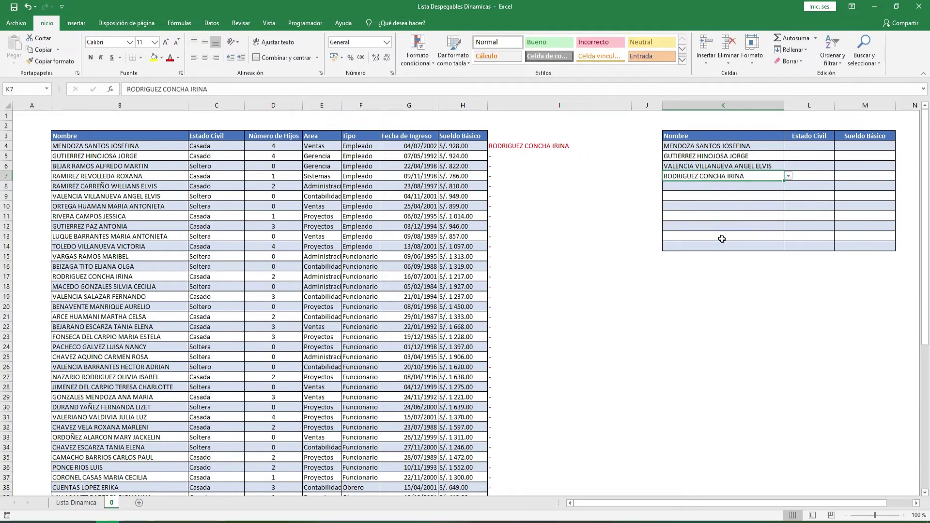
- Start a BUSCARV formula in L4 with K4 as the lookup value and B4:H61 as the table range
{"action": "left_click", "coordinate": [814, 146]}
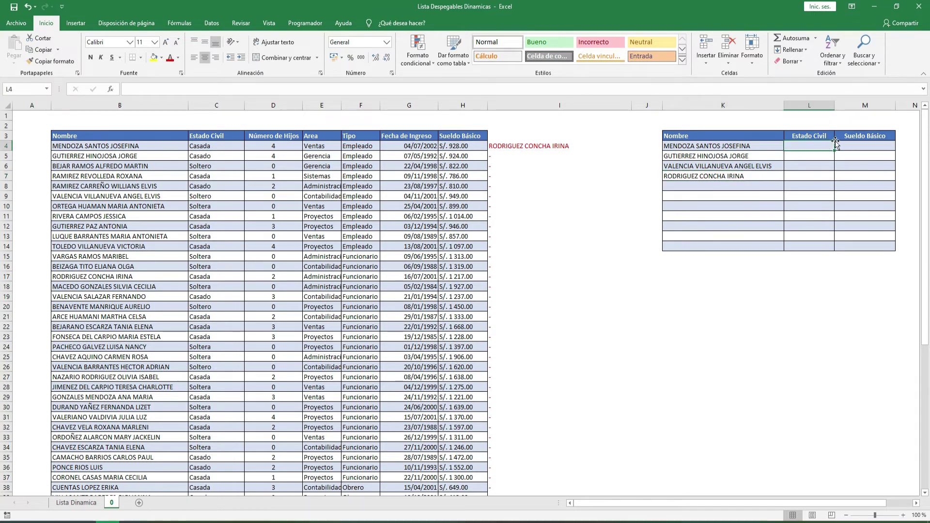
{"action": "type", "text": "=bus"}
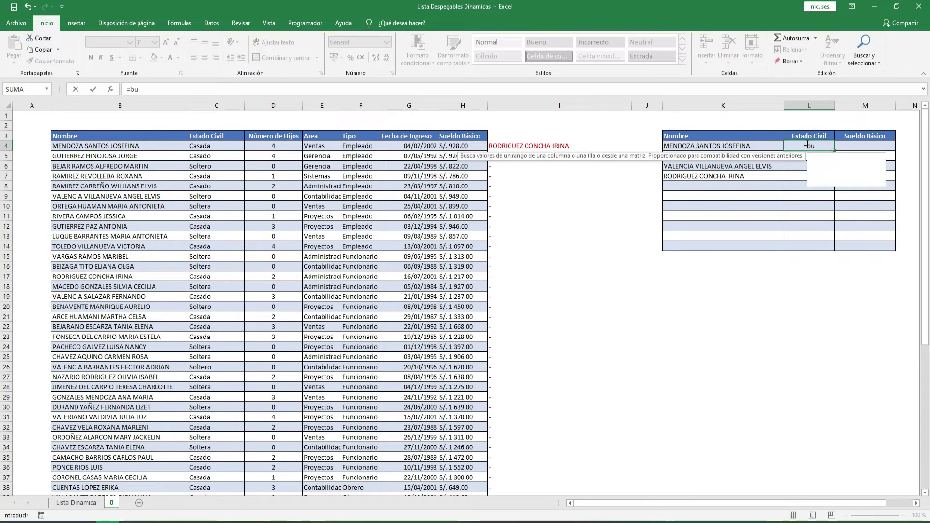
{"action": "double_click", "coordinate": [836, 175]}
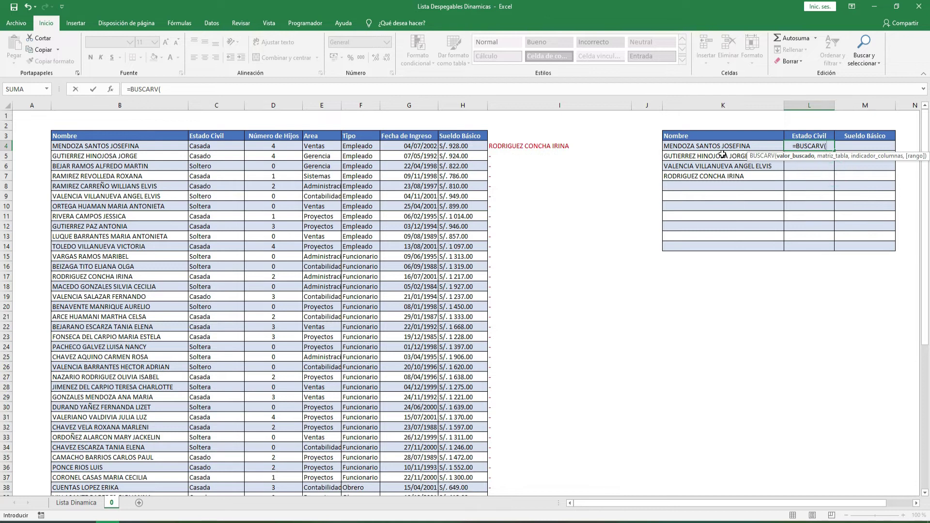
{"action": "left_click", "coordinate": [708, 144]}
{"action": "type", "text": ","}
{"action": "left_click_drag", "start_coordinate": [140, 148], "coordinate": [291, 147]}
{"action": "key", "text": "shift+Right"}
{"action": "key", "text": "shift+Right"}
{"action": "key", "text": "shift+Right"}
{"action": "key", "text": "shift+Right"}
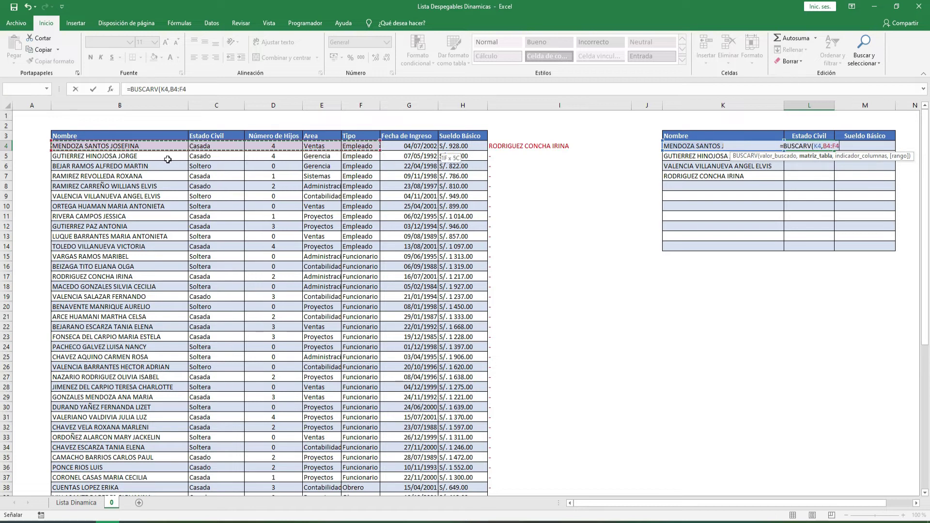
{"action": "key", "text": "ctrl+shift+Down"}
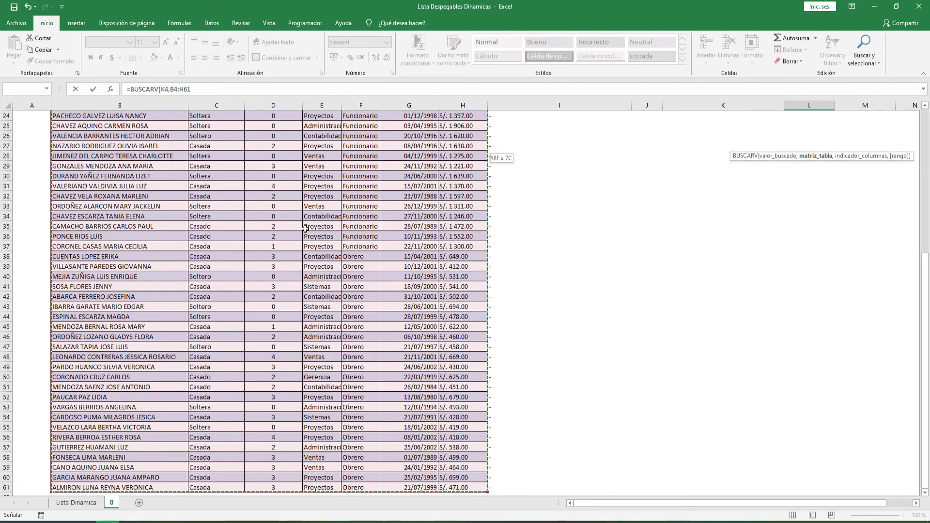
{"action": "scroll", "coordinate": [303, 231], "scroll_direction": "up", "scroll_amount": 8}
{"action": "type", "text": ","}
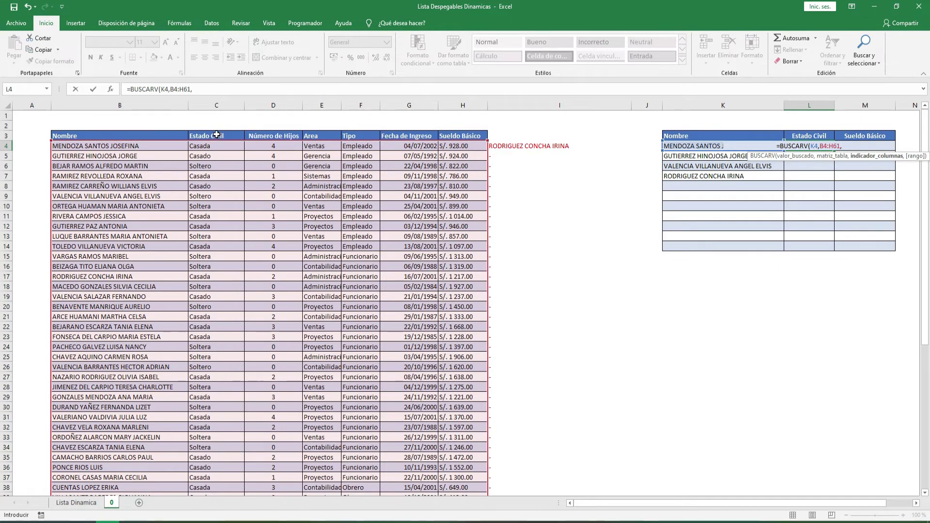
- Complete L4's BUSCARV formula with column 2 and FALSO, and make its table range absolute as $B$4:$H$61
{"action": "type", "text": "2,FALSO"}
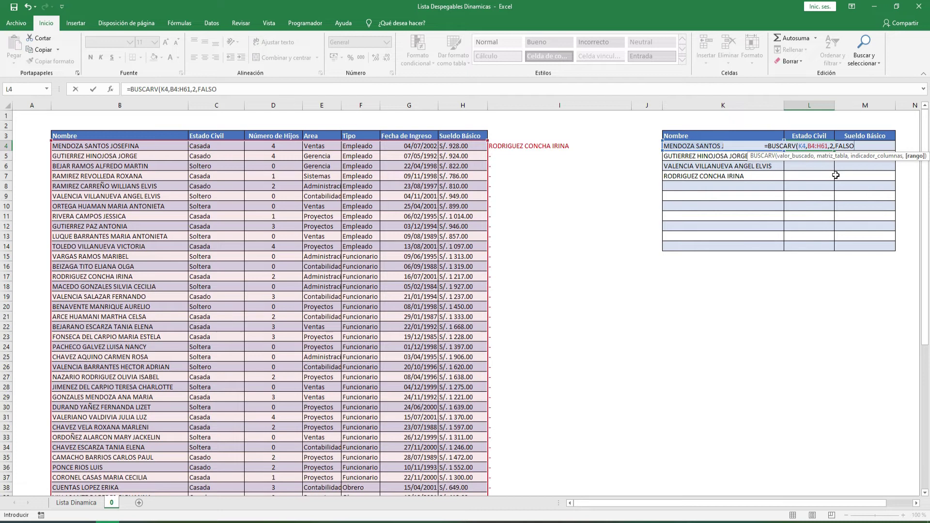
{"action": "type", "text": ")"}
{"action": "left_click", "coordinate": [176, 89]}
{"action": "key", "text": "F4"}
{"action": "key", "text": "F4"}
{"action": "key", "text": "Return"}
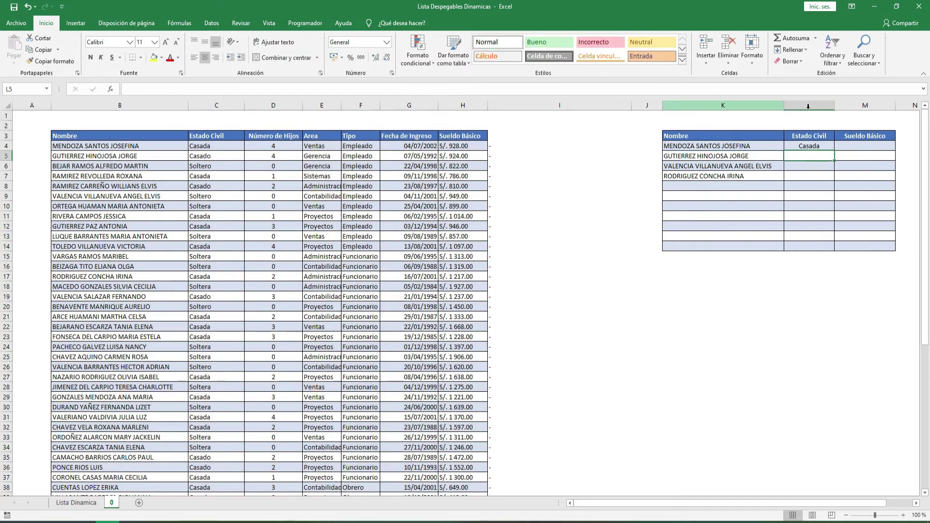
- Fill the L4 lookup formula down to L14 without copying the formatting
{"action": "left_click", "coordinate": [826, 147]}
{"action": "left_click_drag", "start_coordinate": [834, 152], "coordinate": [833, 250]}
{"action": "left_click", "coordinate": [843, 260]}
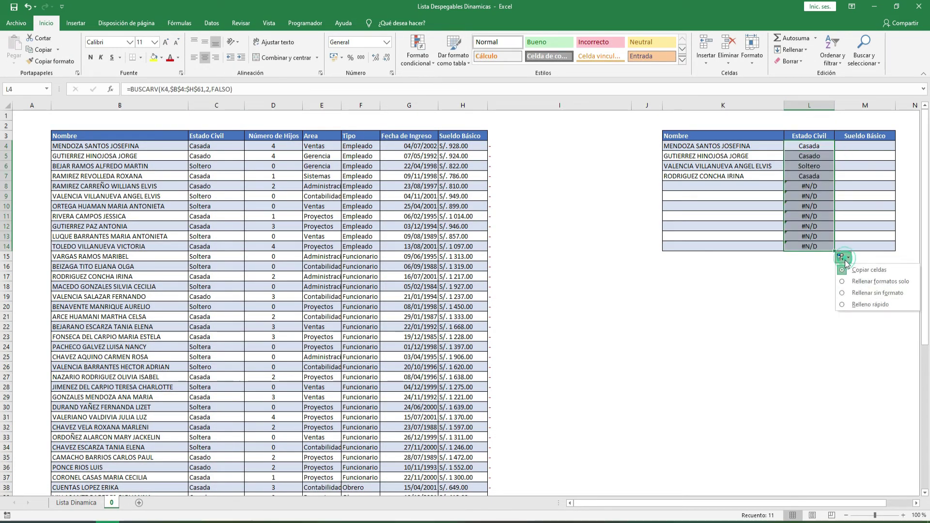
{"action": "left_click", "coordinate": [867, 294]}
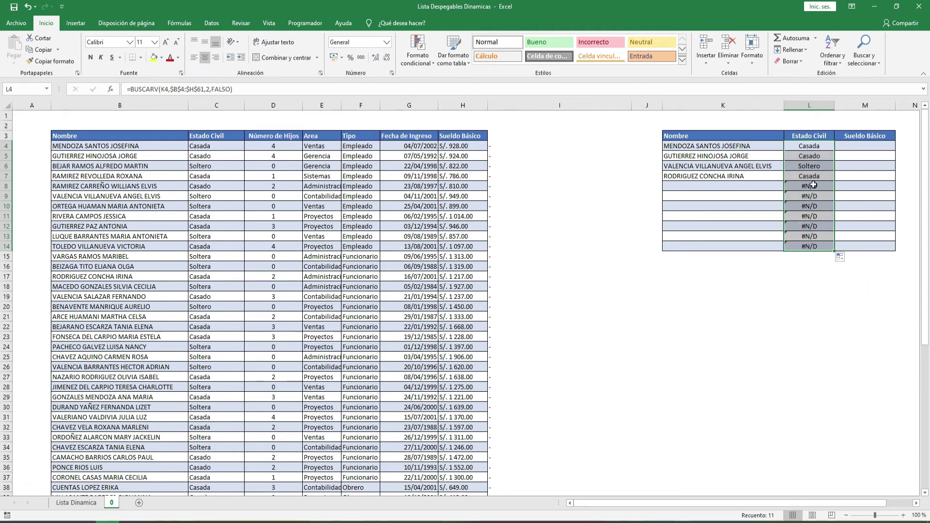
- Wrap L4's BUSCARV formula in SI.ERROR so that errors return "-"
{"action": "left_click", "coordinate": [803, 152]}
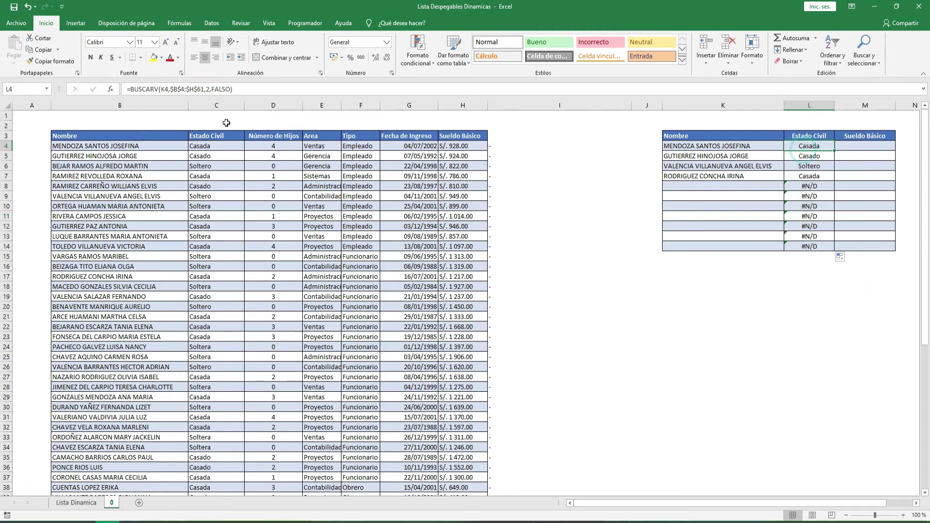
{"action": "left_click", "coordinate": [133, 90]}
{"action": "type", "text": "si"}
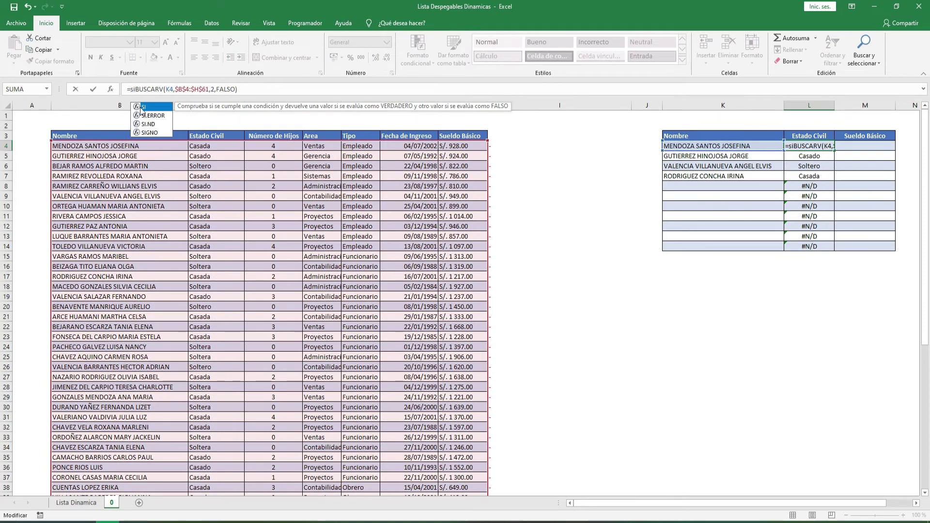
{"action": "double_click", "coordinate": [153, 116]}
{"action": "left_click", "coordinate": [293, 89]}
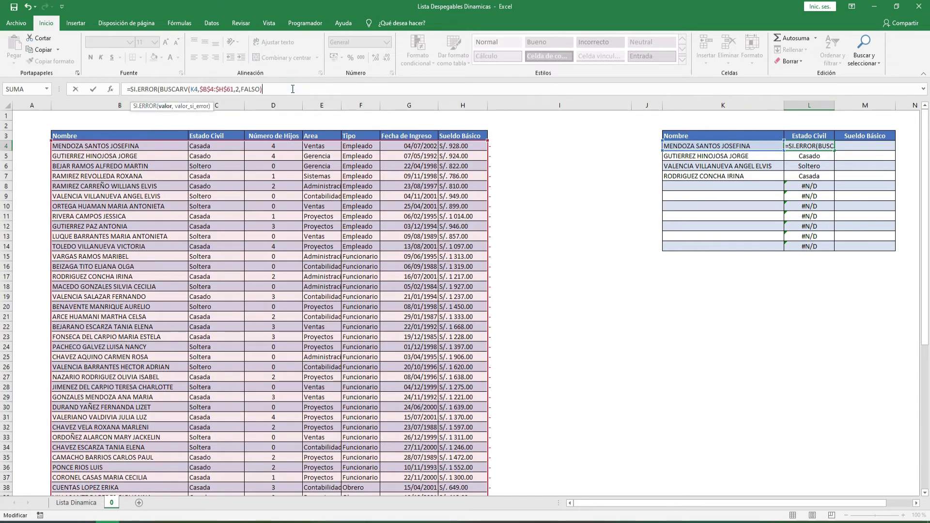
{"action": "type", "text": ",\"-\")"}
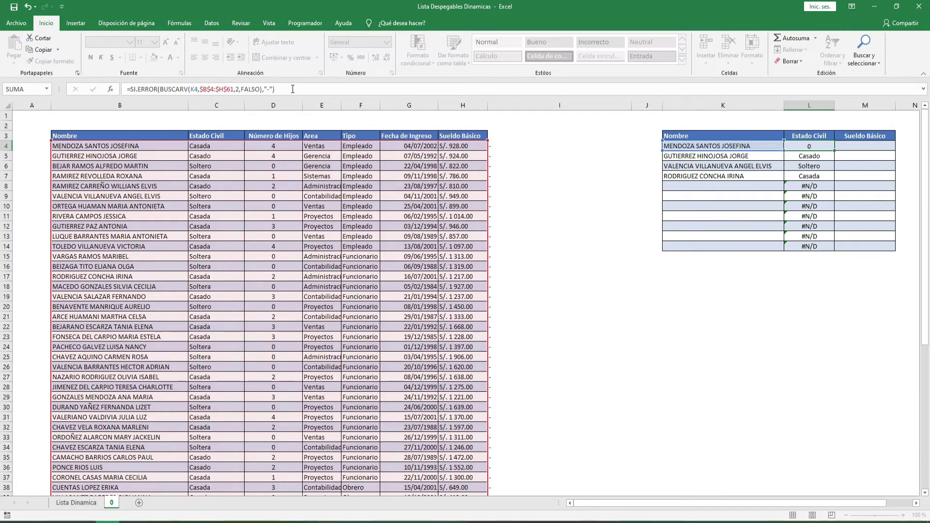
{"action": "key", "text": "Return"}
- Refill L4:L14 with the SI.ERROR version of the formula, without formatting
{"action": "left_click", "coordinate": [823, 146]}
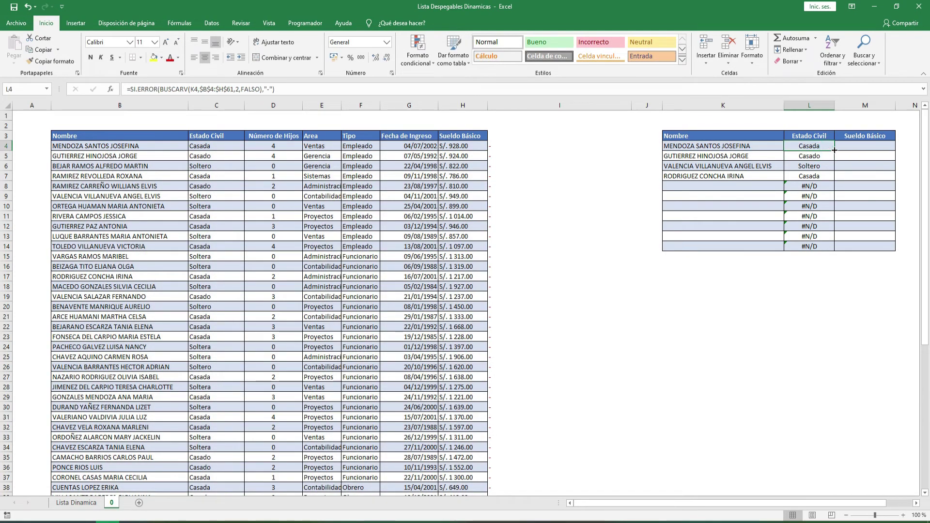
{"action": "double_click", "coordinate": [833, 150]}
{"action": "left_click", "coordinate": [839, 256]}
{"action": "left_click", "coordinate": [854, 292]}
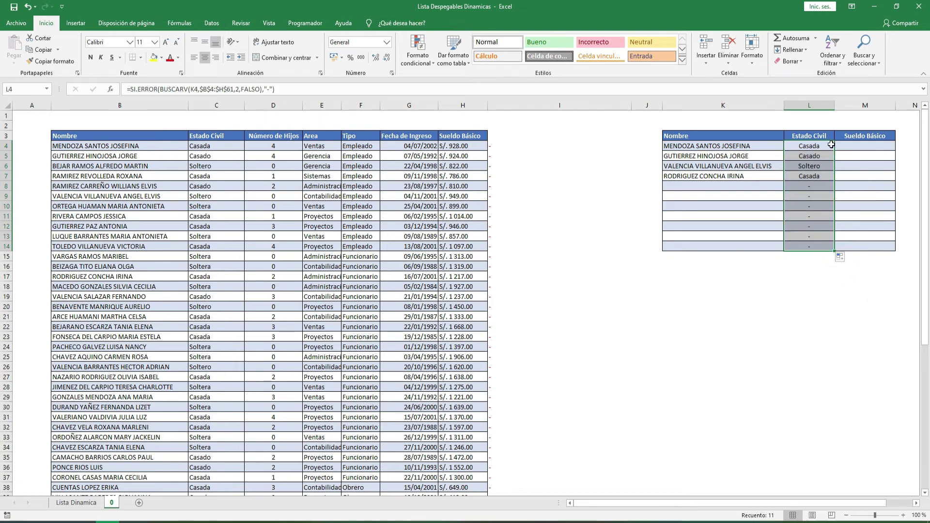
- Copy L4's formula text into M4 and change the BUSCARV column index to 7
{"action": "left_click", "coordinate": [316, 89]}
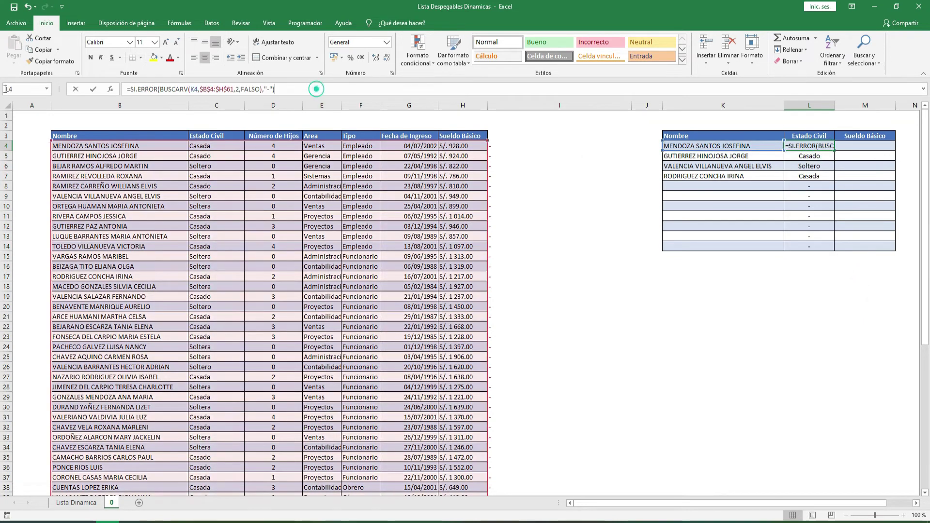
{"action": "left_click", "coordinate": [862, 146]}
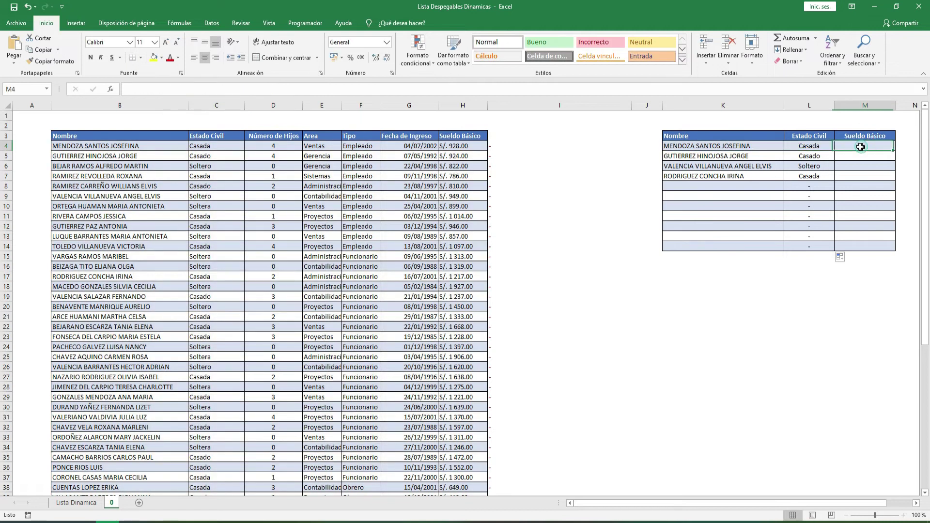
{"action": "left_click", "coordinate": [461, 89]}
{"action": "key", "text": "ctrl+v"}
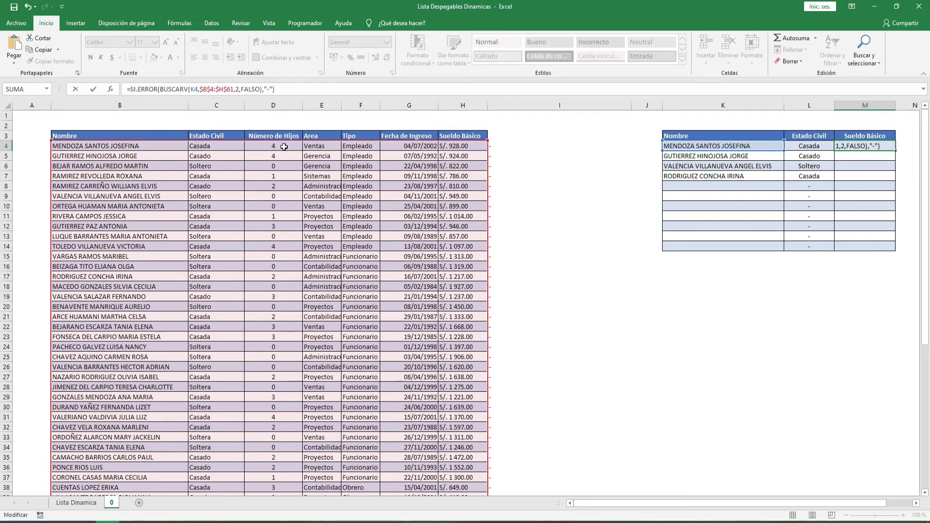
{"action": "double_click", "coordinate": [239, 89]}
{"action": "type", "text": "7"}
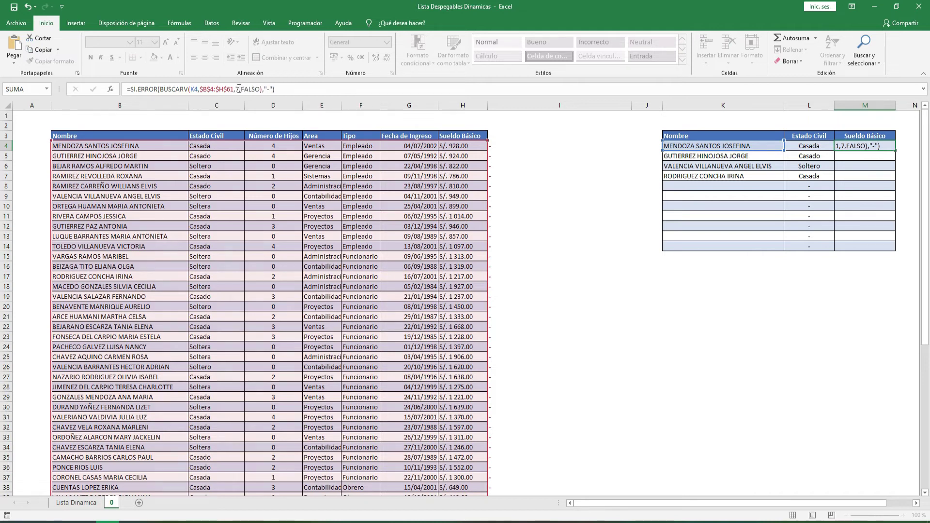
{"action": "key", "text": "Return"}
{"action": "left_click", "coordinate": [876, 146]}
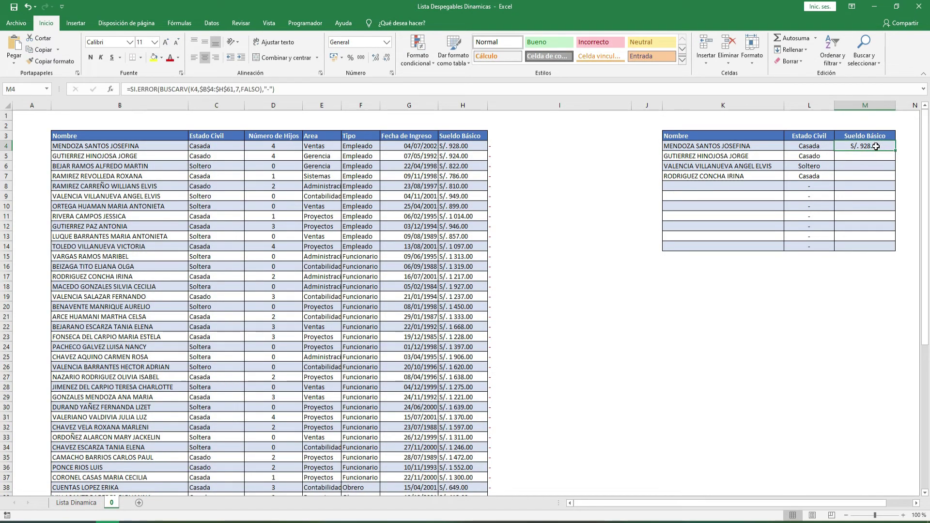
{"action": "left_click", "coordinate": [238, 89]}
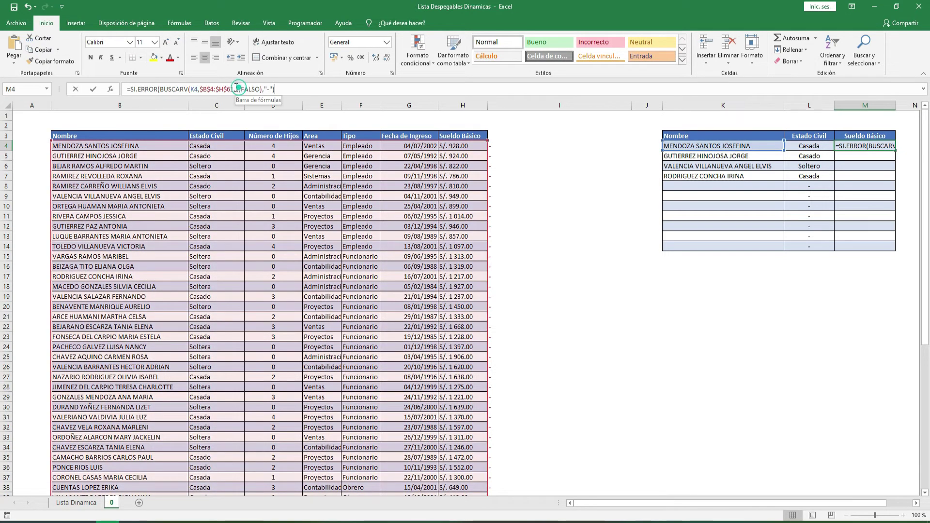
{"action": "double_click", "coordinate": [237, 90]}
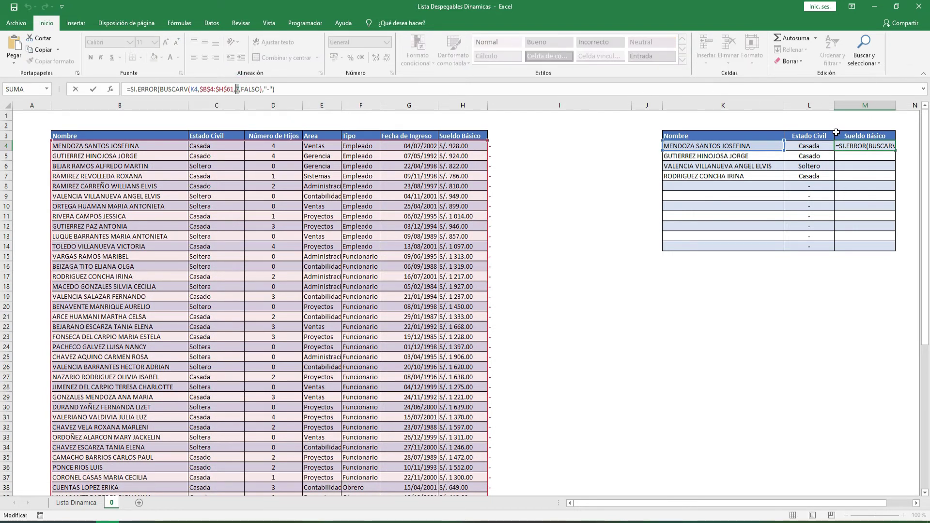
{"action": "key", "text": "Escape"}
- Fill the Sueldo Básico formula from M4 down to M14 without formatting
{"action": "double_click", "coordinate": [896, 150]}
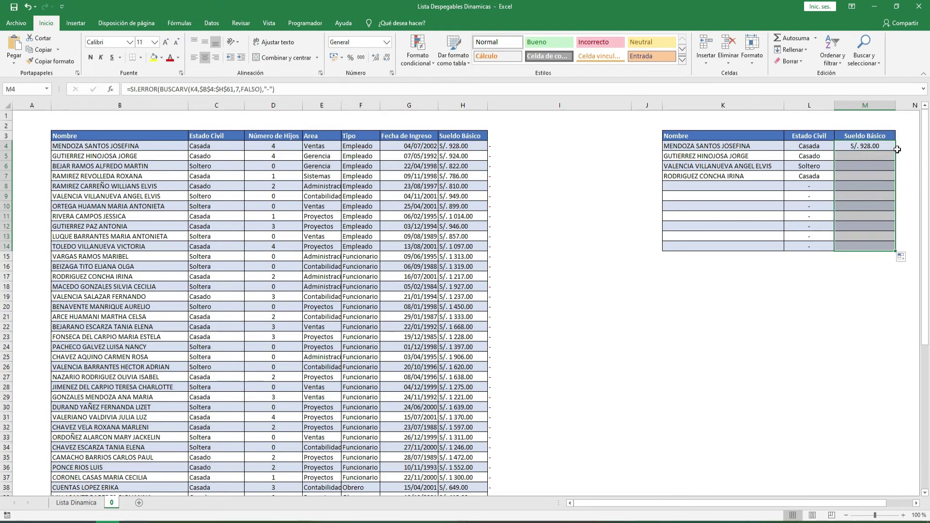
{"action": "left_click", "coordinate": [903, 257]}
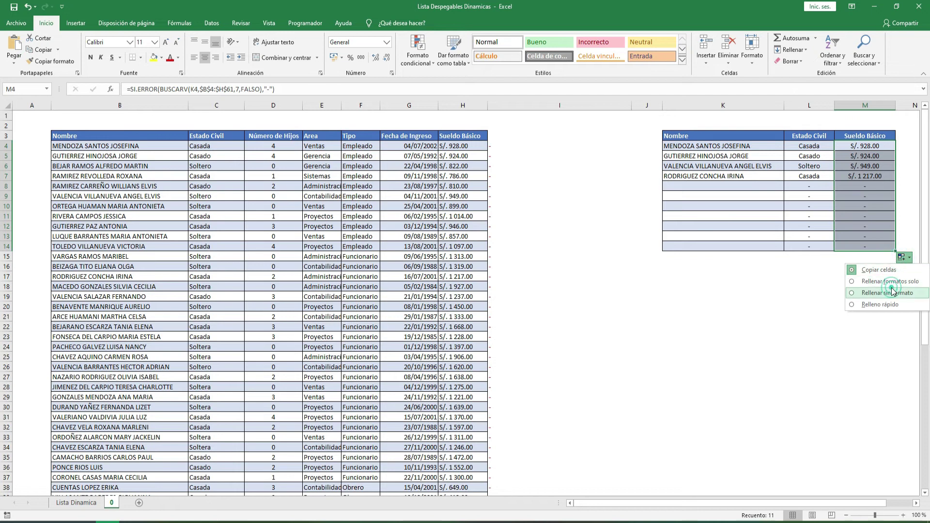
{"action": "left_click", "coordinate": [890, 293]}
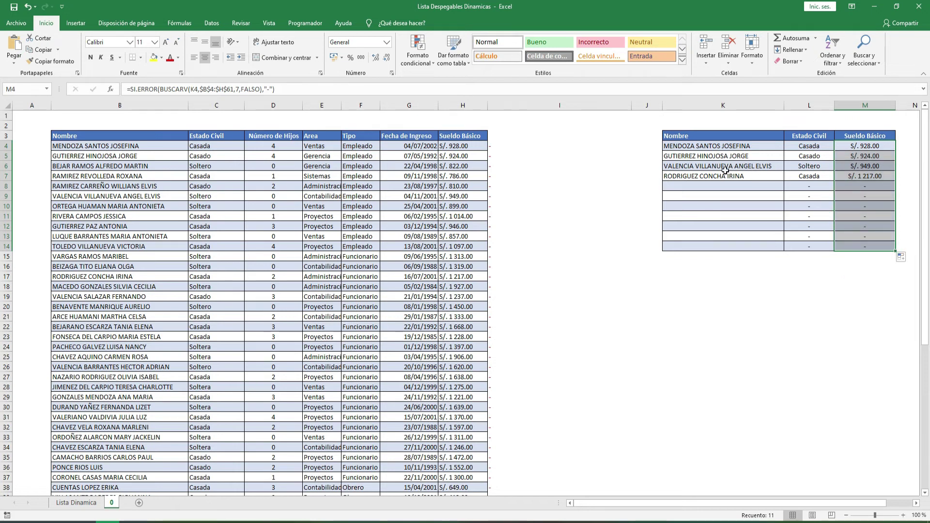
- Search the name drop-down in K8 for "Ben" and pick the matching employee
{"action": "left_click", "coordinate": [707, 186]}
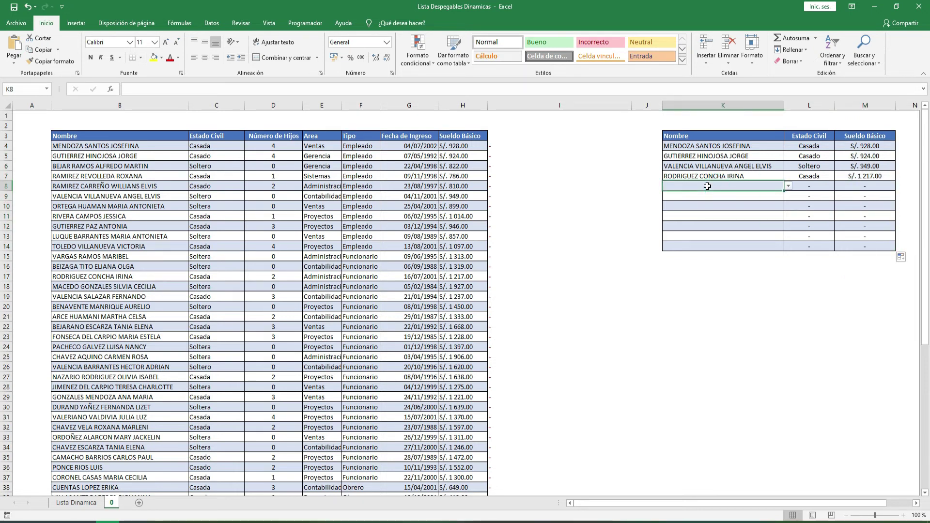
{"action": "type", "text": "Ben"}
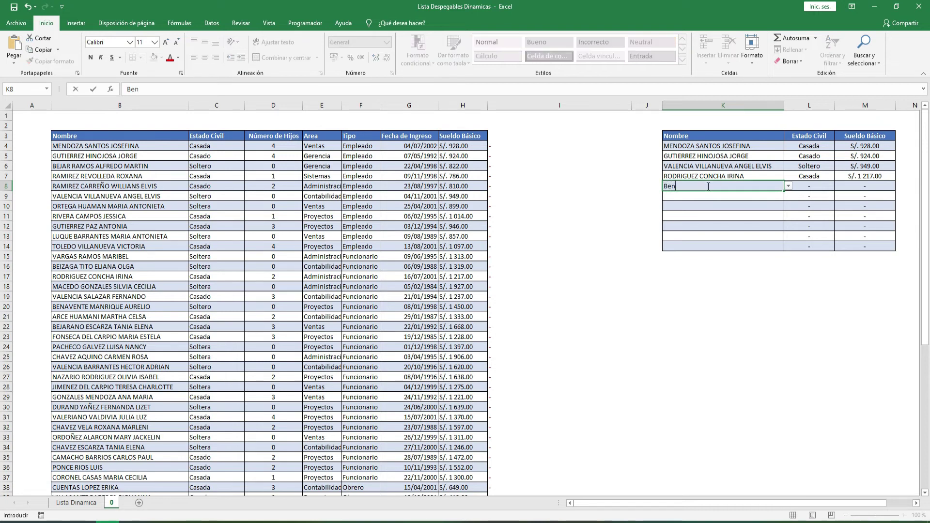
{"action": "left_click", "coordinate": [788, 186]}
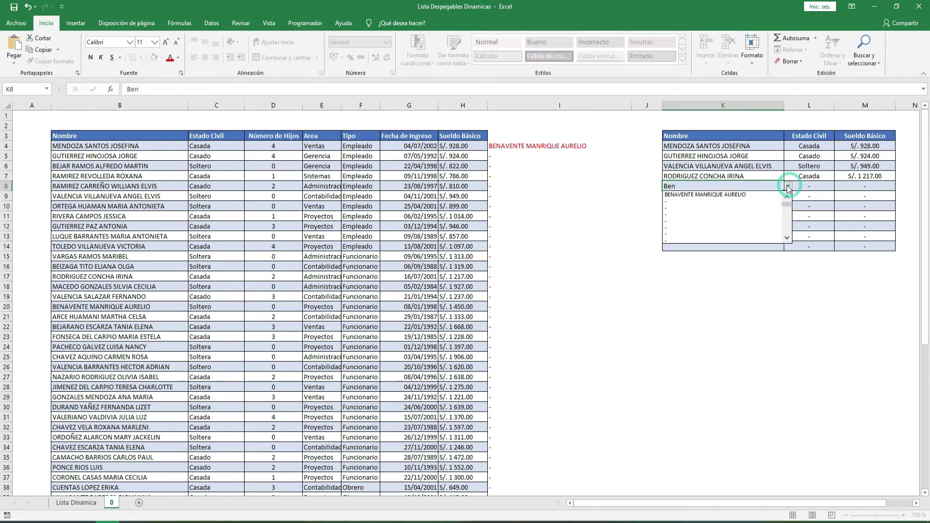
{"action": "left_click", "coordinate": [770, 197]}
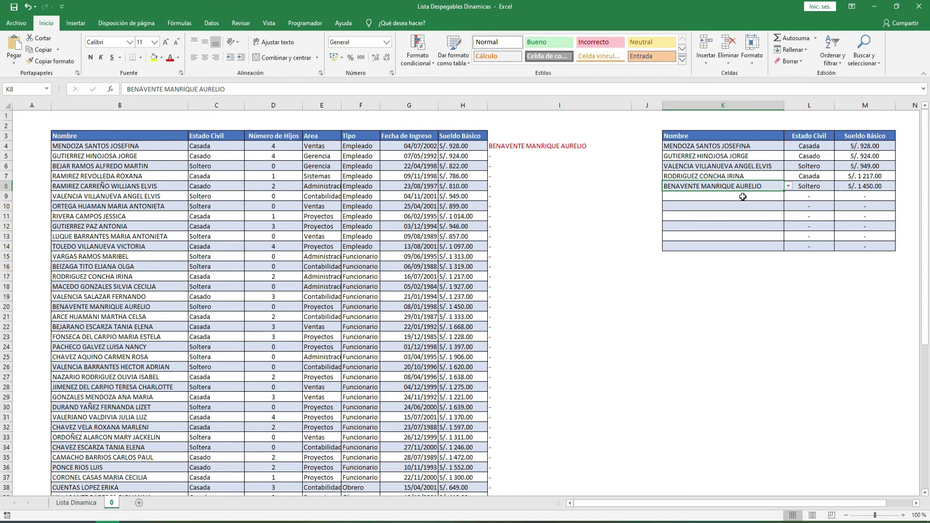
- Search the name drop-down in K9 for "arc" and pick the first matching employee
{"action": "left_click", "coordinate": [743, 197]}
{"action": "type", "text": "ar"}
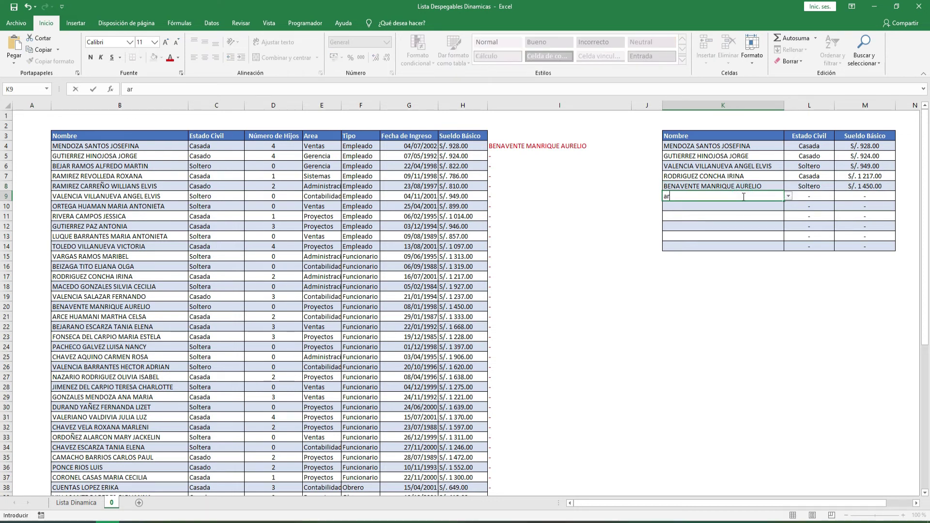
{"action": "left_click", "coordinate": [790, 196]}
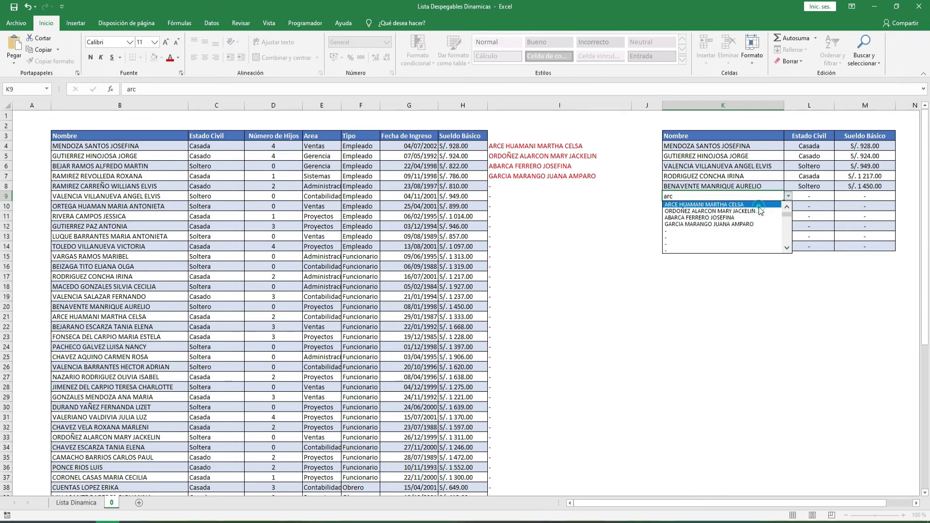
{"action": "left_click", "coordinate": [757, 205]}
{"action": "left_click", "coordinate": [759, 213]}
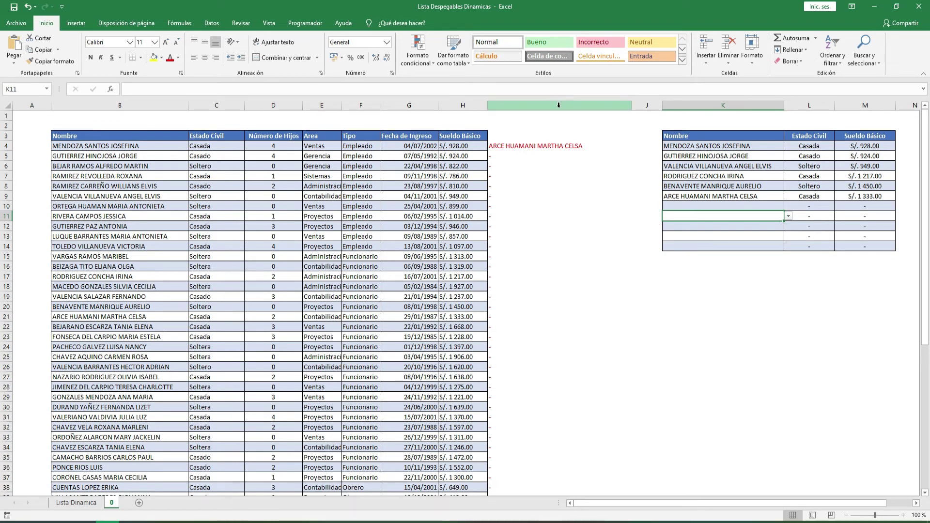
- Hide column I, which holds the helper formulas for the searchable list
{"action": "left_click", "coordinate": [552, 216]}
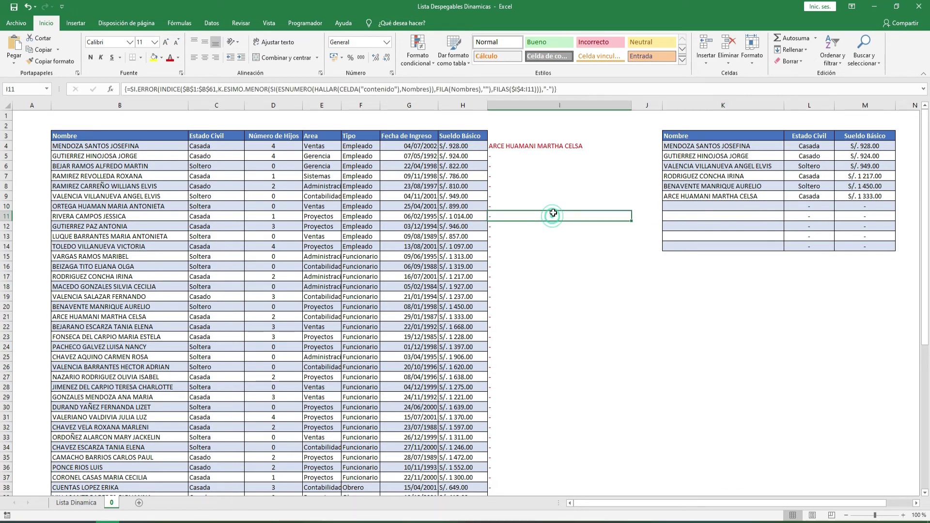
{"action": "left_click", "coordinate": [557, 103]}
{"action": "right_click", "coordinate": [558, 103]}
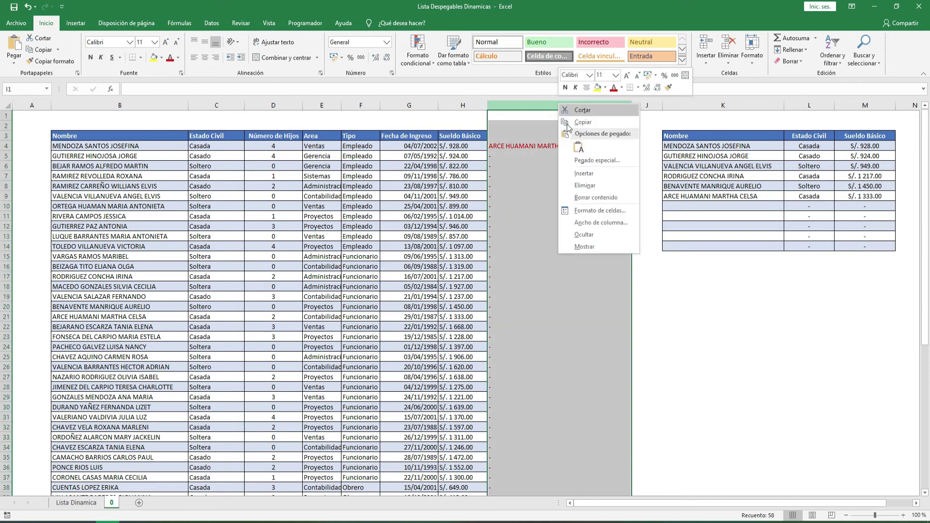
{"action": "left_click", "coordinate": [600, 237]}
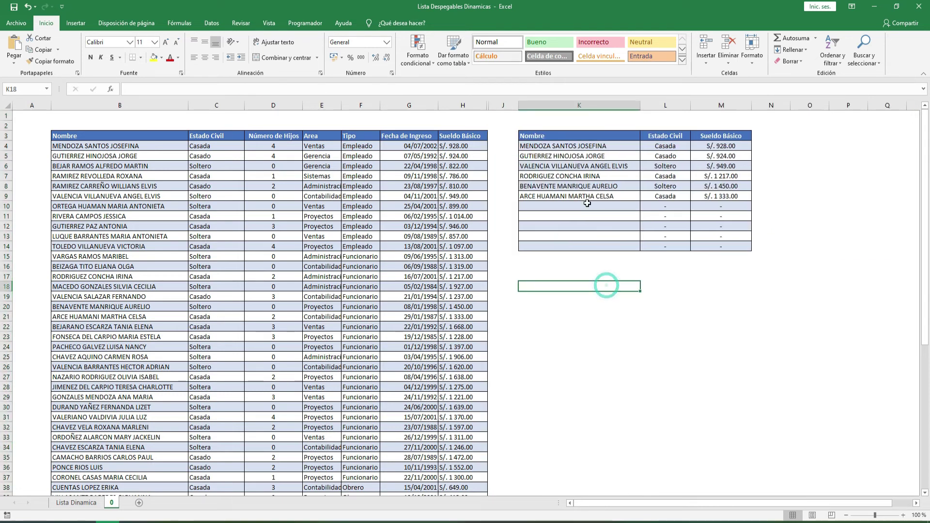
- Search the name drop-down in K10 for "naz" and pick the matching employee
{"action": "left_click", "coordinate": [569, 204]}
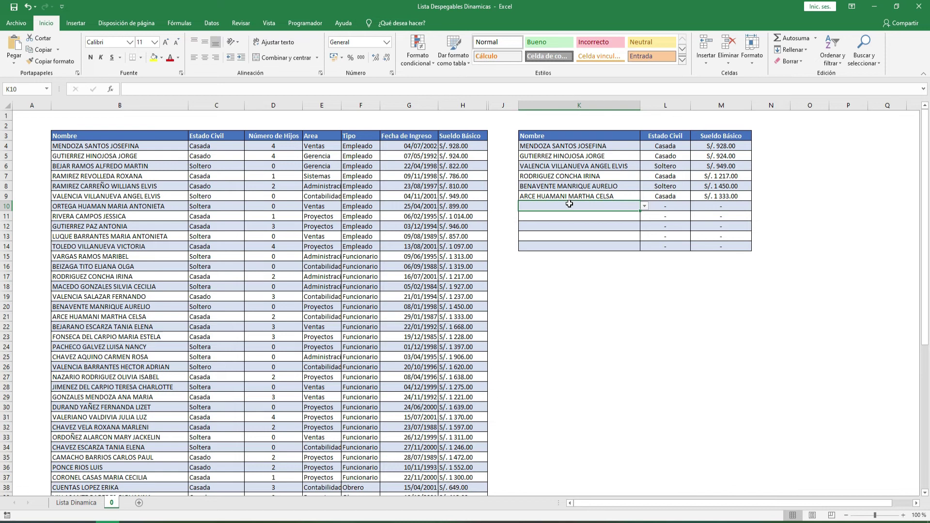
{"action": "type", "text": "menDOZA SANTOS JOSEFINA"}
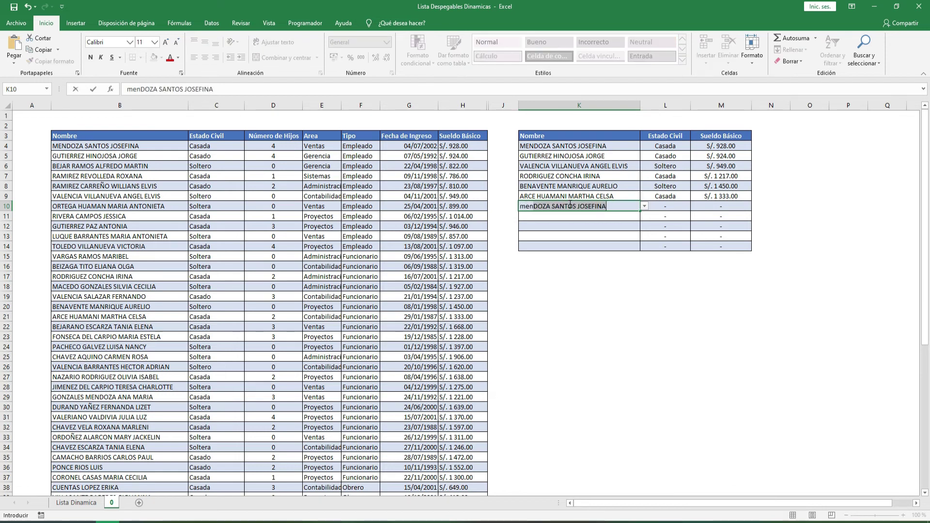
{"action": "key", "text": "Escape"}
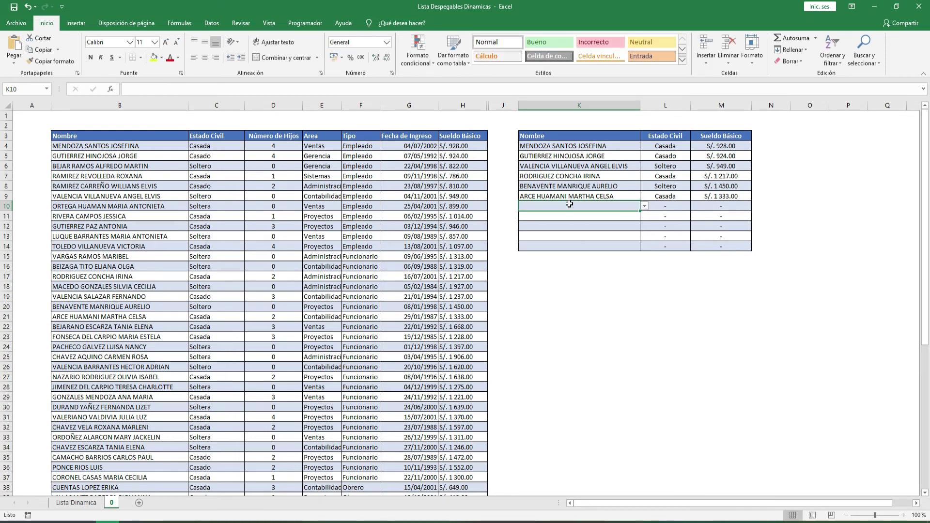
{"action": "type", "text": "naz"}
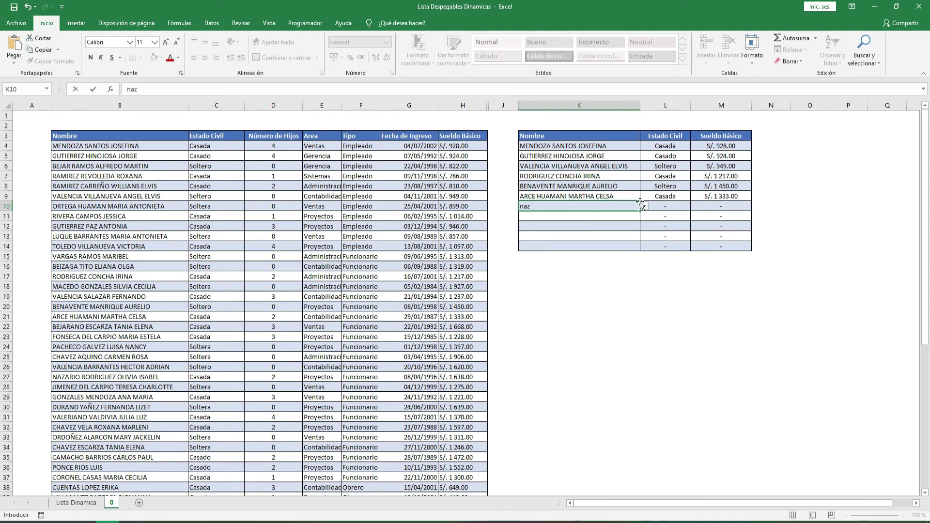
{"action": "left_click", "coordinate": [645, 206]}
{"action": "left_click", "coordinate": [631, 216]}
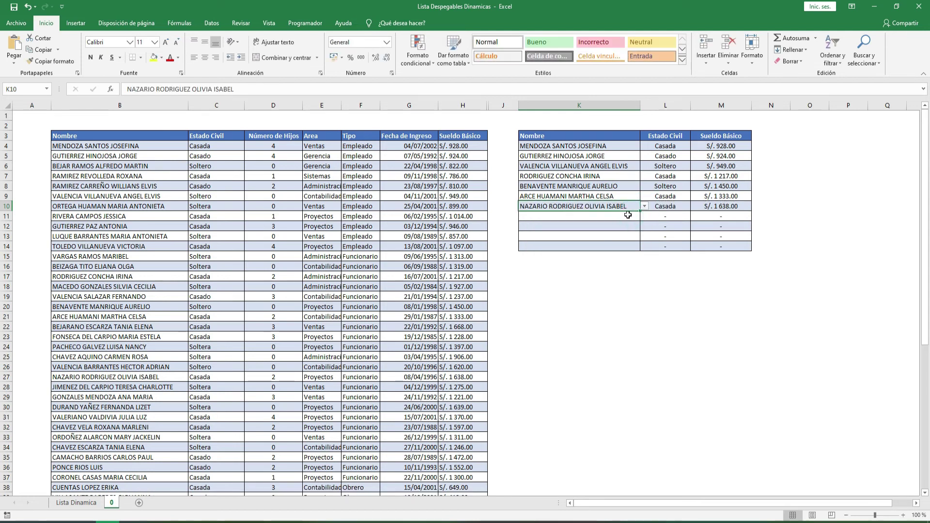
- Search the name drop-down in K11 for "chav" and pick the second matching employee
{"action": "left_click", "coordinate": [595, 219]}
{"action": "type", "text": "chav"}
{"action": "left_click", "coordinate": [645, 216]}
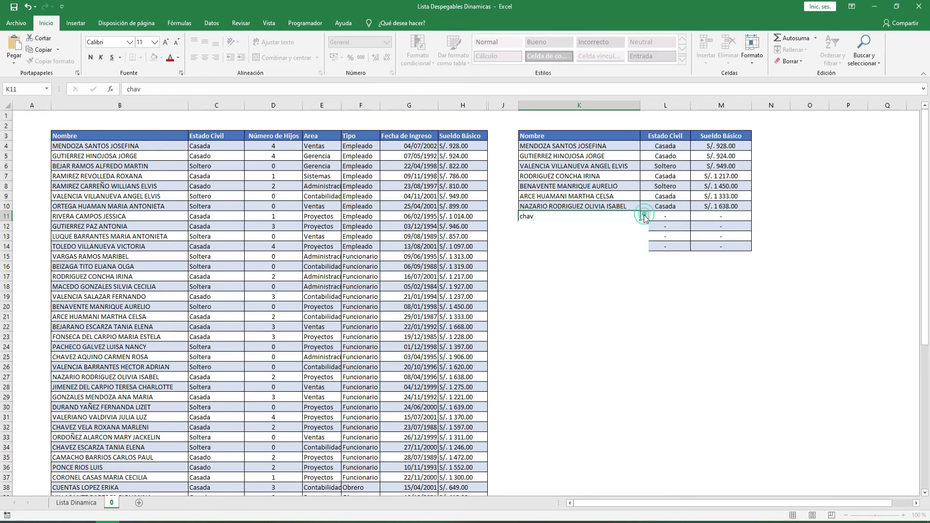
{"action": "left_click", "coordinate": [624, 230]}
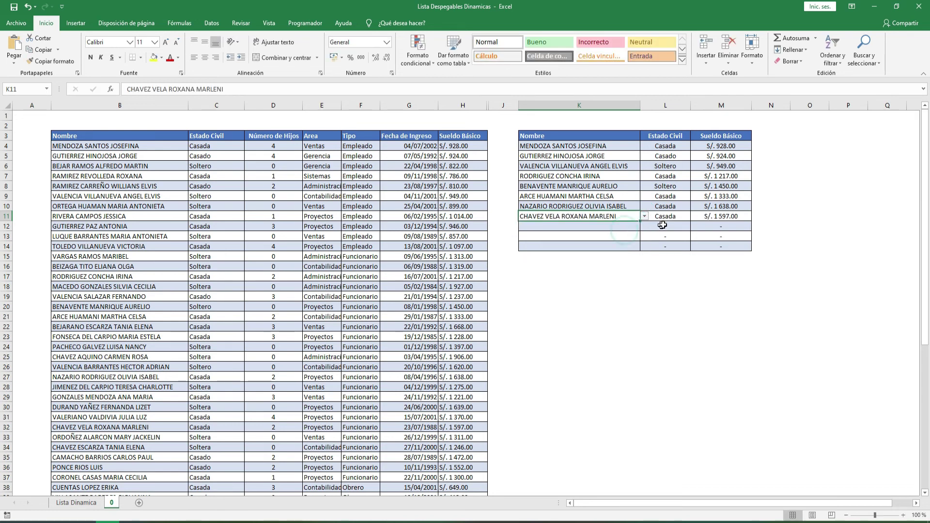
{"action": "left_click", "coordinate": [628, 226]}
- On the Lista Dinamica sheet, replace K4's entry by searching for "chav" and picking the second matching employee
{"action": "left_click", "coordinate": [93, 502]}
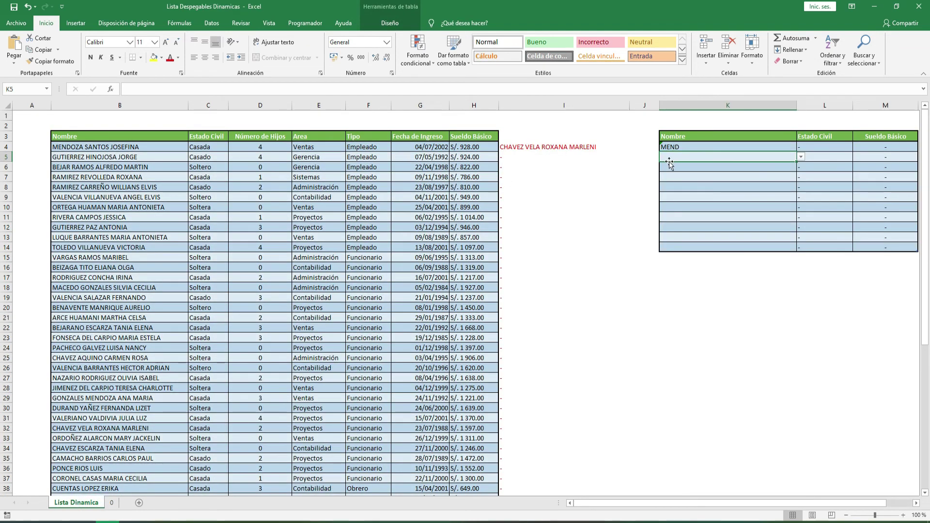
{"action": "left_click", "coordinate": [699, 142]}
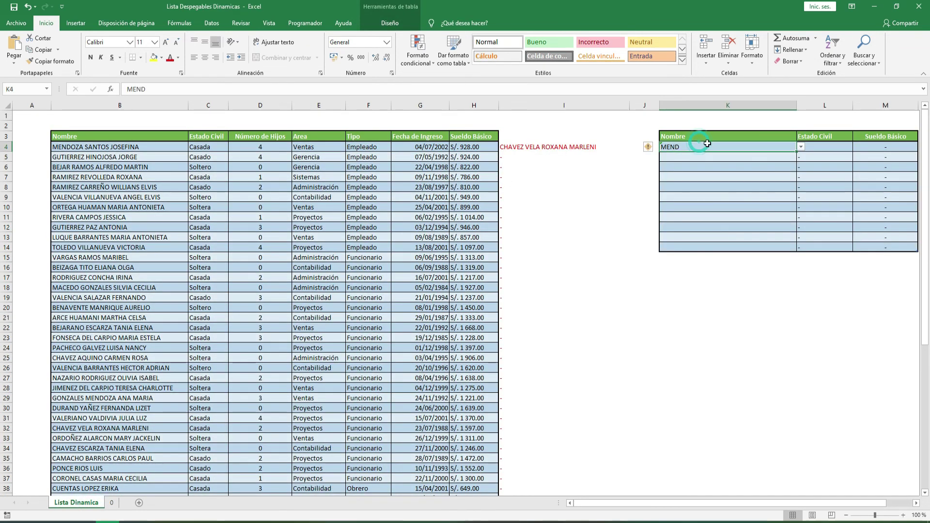
{"action": "type", "text": "cha"}
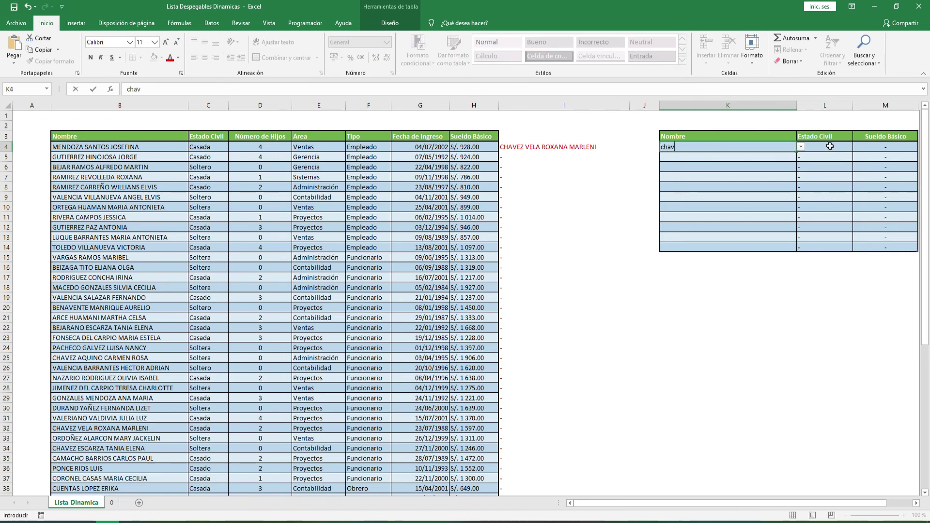
{"action": "type", "text": "v"}
{"action": "left_click", "coordinate": [801, 148]}
{"action": "left_click", "coordinate": [783, 161]}
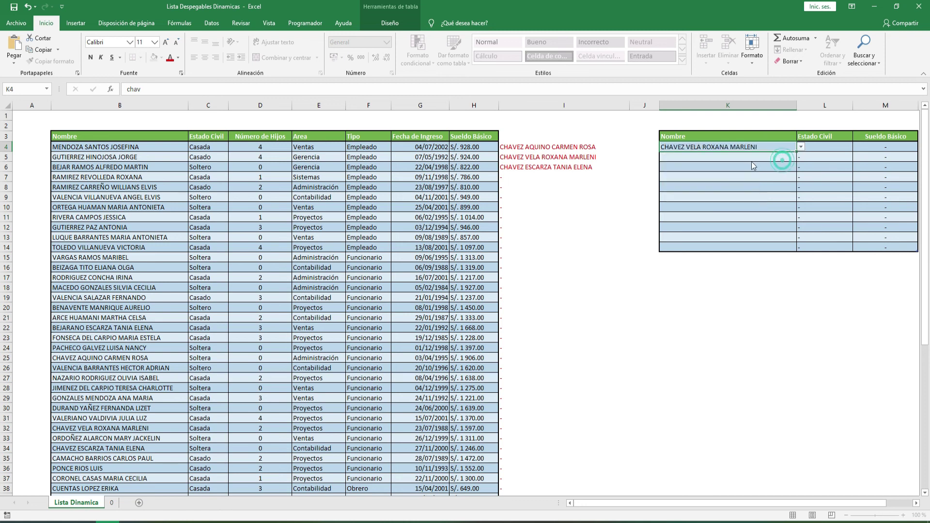
- Search the name drop-down in K5 for "mend" and pick the third matching employee
{"action": "left_click", "coordinate": [741, 158]}
{"action": "type", "text": "mend"}
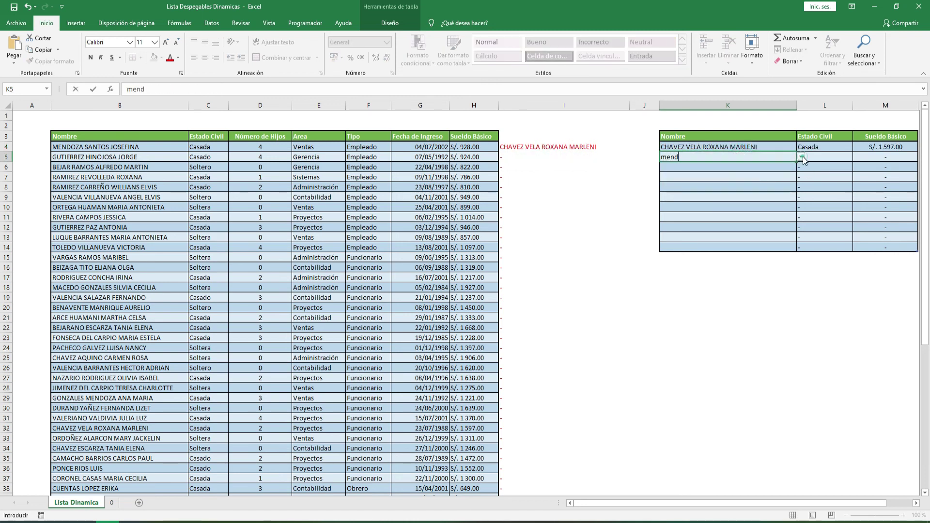
{"action": "left_click", "coordinate": [801, 157]}
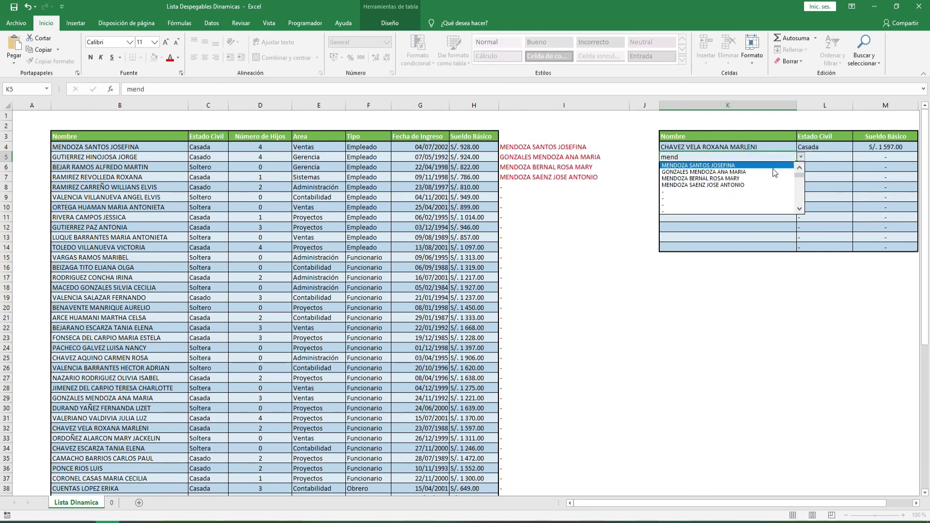
{"action": "left_click", "coordinate": [771, 184]}
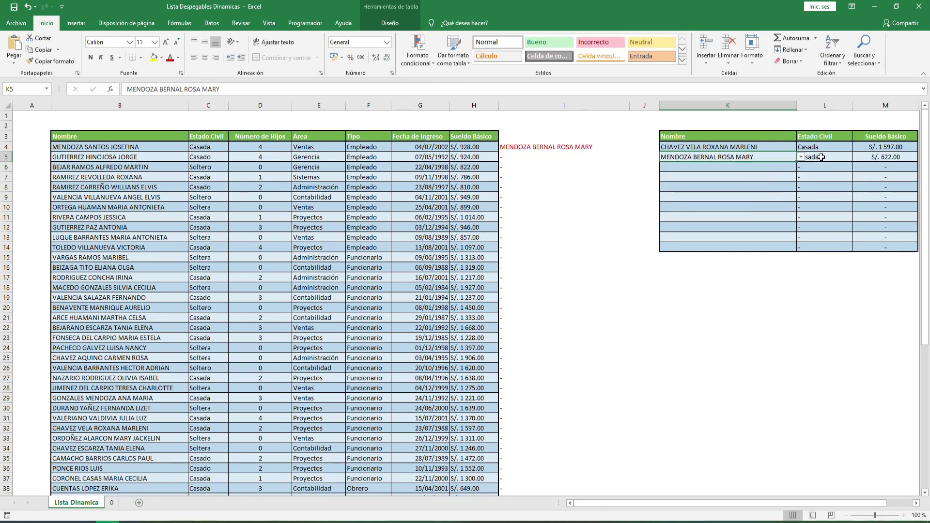
- Switch the lookup table's header in M3 to Número de Hijos, and after that to Fecha de Ingreso
{"action": "left_click", "coordinate": [823, 147]}
{"action": "left_click", "coordinate": [892, 147]}
{"action": "scroll", "coordinate": [688, 275], "scroll_direction": "down", "scroll_amount": 1}
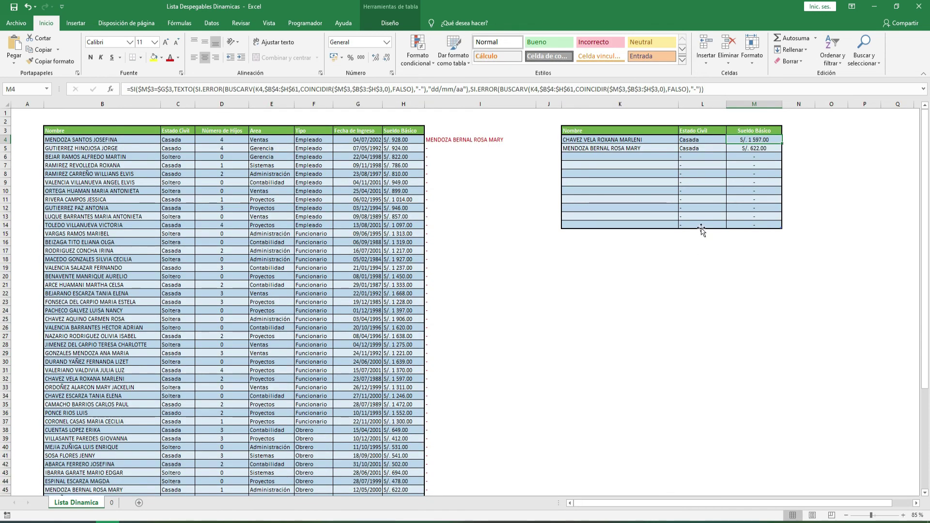
{"action": "left_click", "coordinate": [742, 130]}
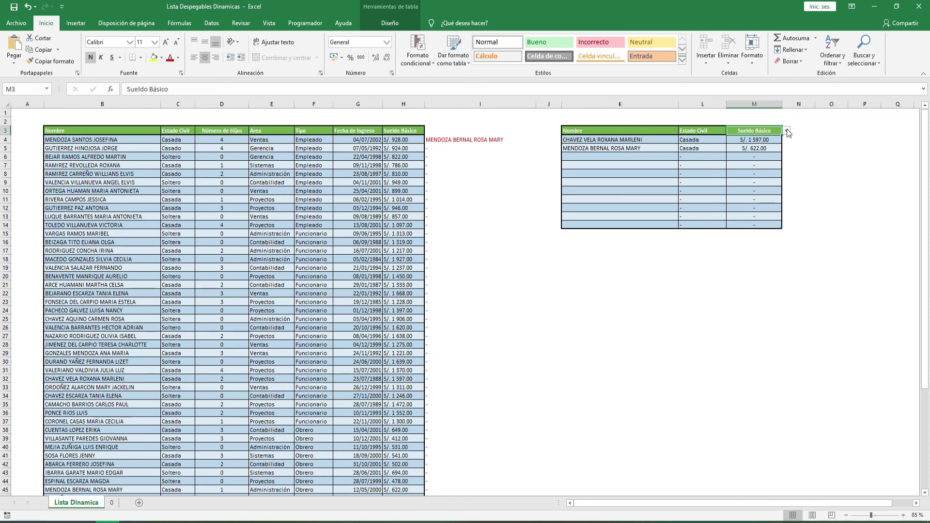
{"action": "left_click", "coordinate": [787, 130]}
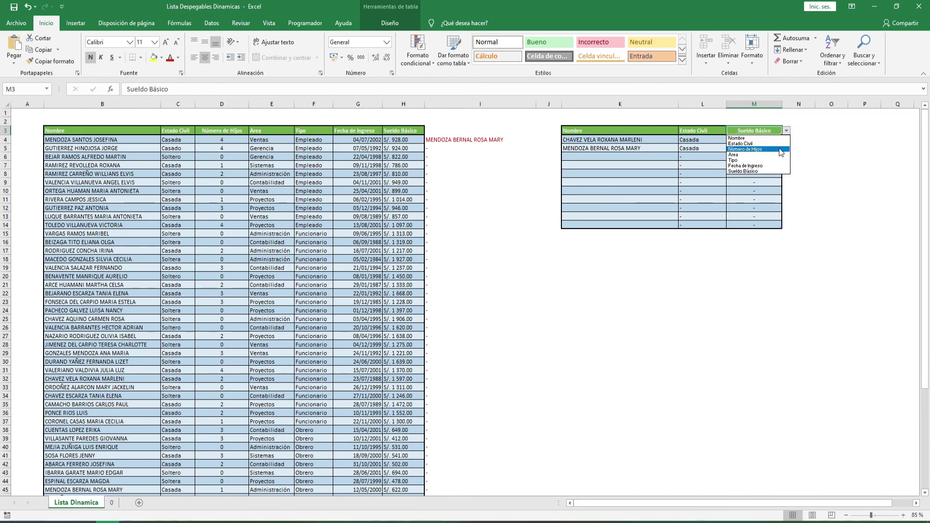
{"action": "left_click", "coordinate": [778, 150]}
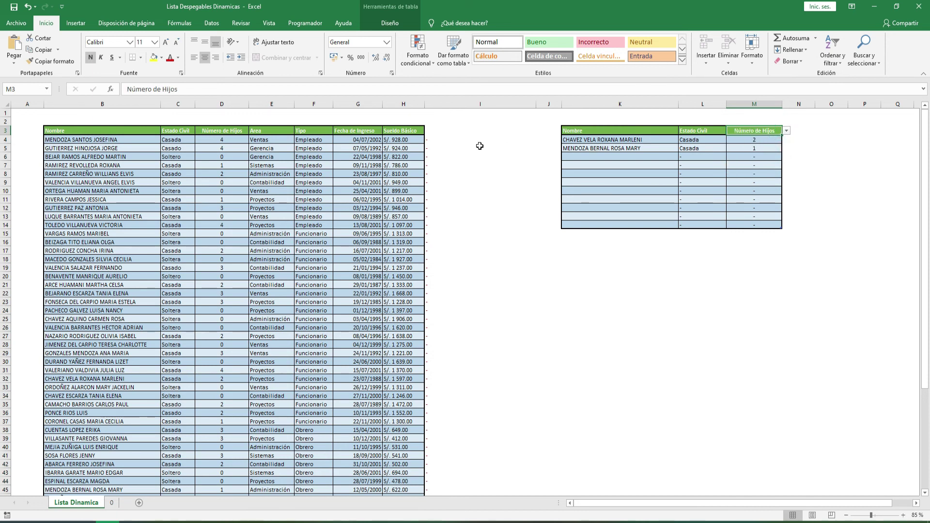
{"action": "left_click", "coordinate": [787, 131]}
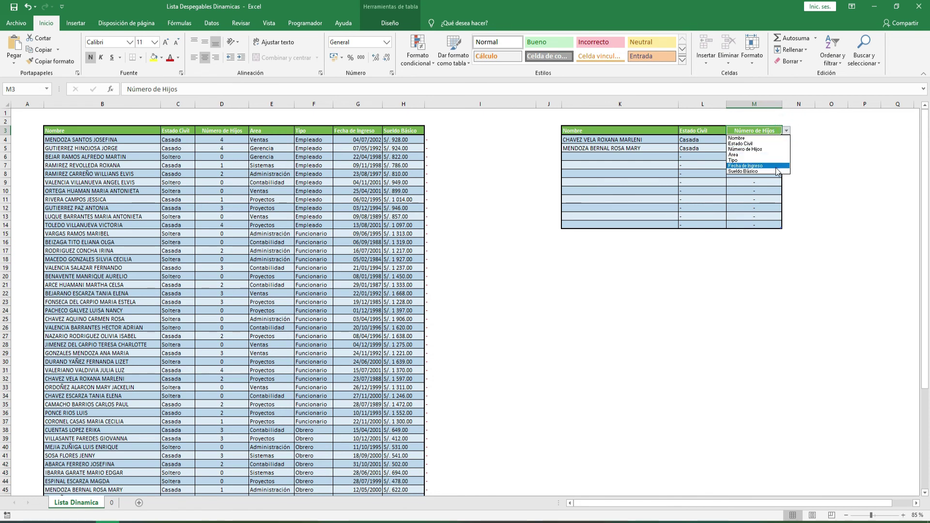
{"action": "left_click", "coordinate": [768, 168]}
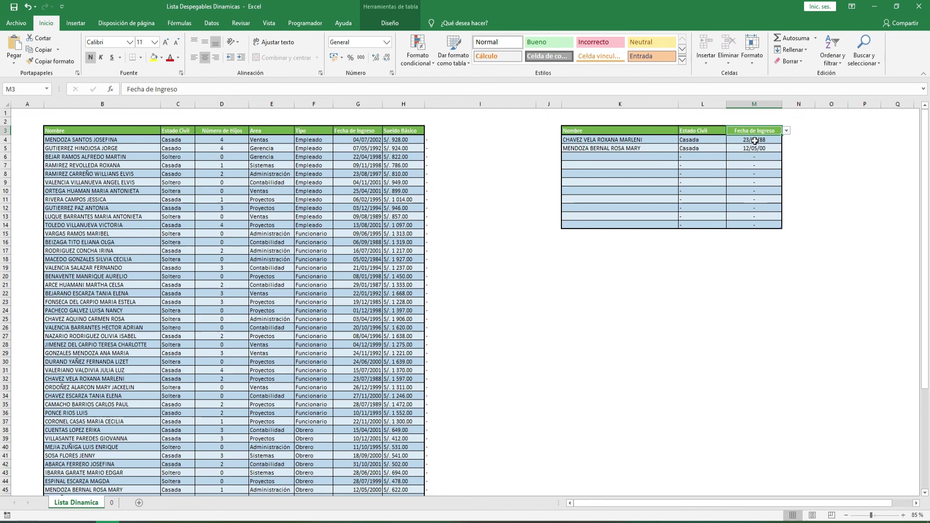
- Search the name drop-down in K6 for "rod" and pick the second matching employee
{"action": "left_click", "coordinate": [588, 157]}
{"action": "type", "text": "rod"}
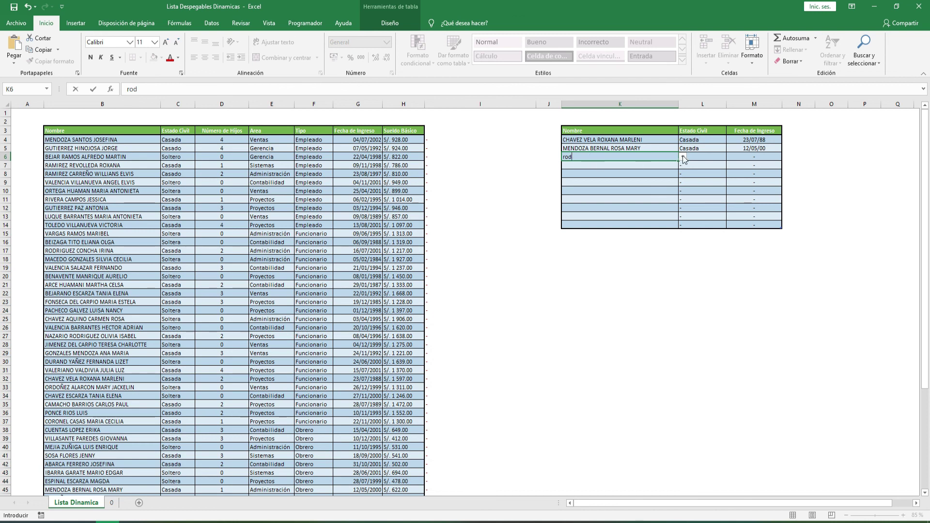
{"action": "left_click", "coordinate": [682, 157]}
{"action": "left_click", "coordinate": [667, 170]}
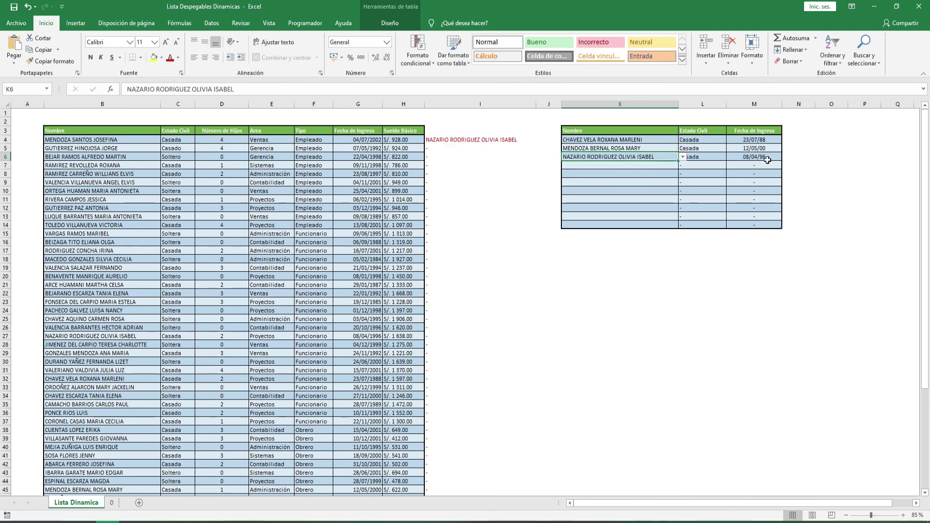
- Choose Area as the lookup table's header in M3
{"action": "left_click", "coordinate": [770, 131]}
{"action": "left_click", "coordinate": [786, 131]}
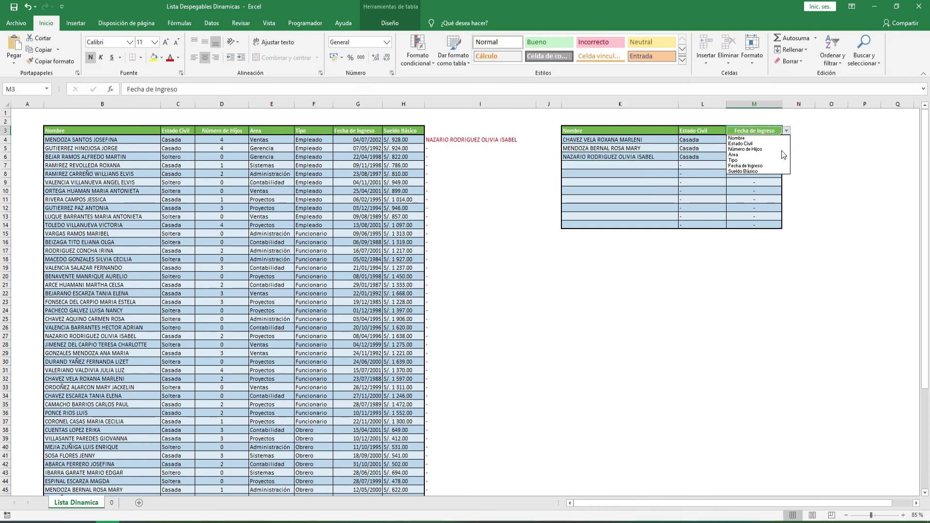
{"action": "left_click", "coordinate": [781, 156]}
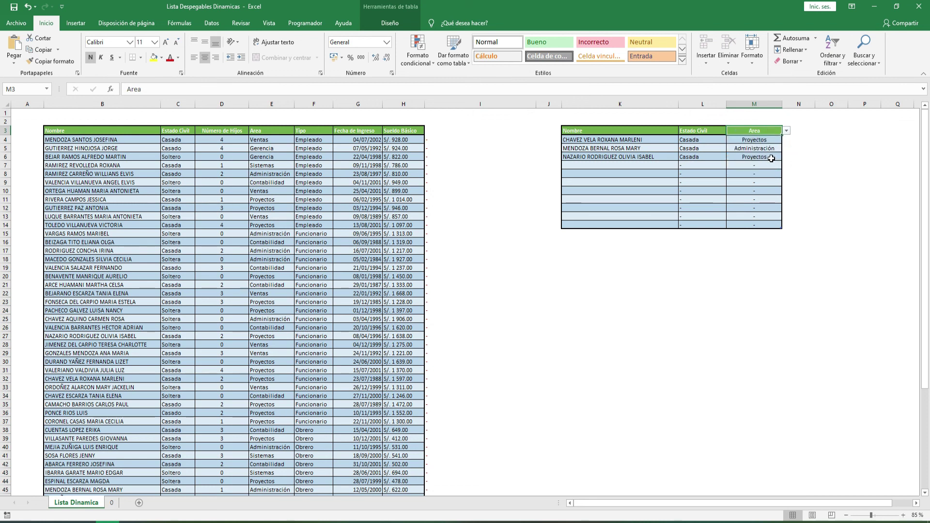